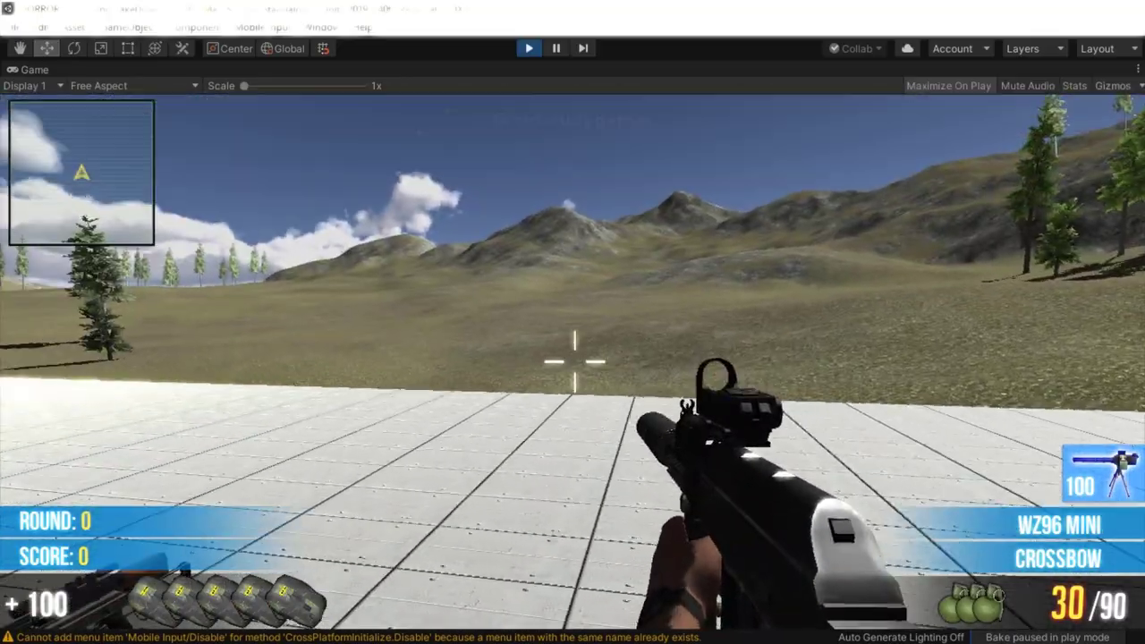
- Fire a sustained burst from the WZ96 rifle, then pick up the crossbow and shoot two bolts toward the hills
drag(574, 362, 574, 362)
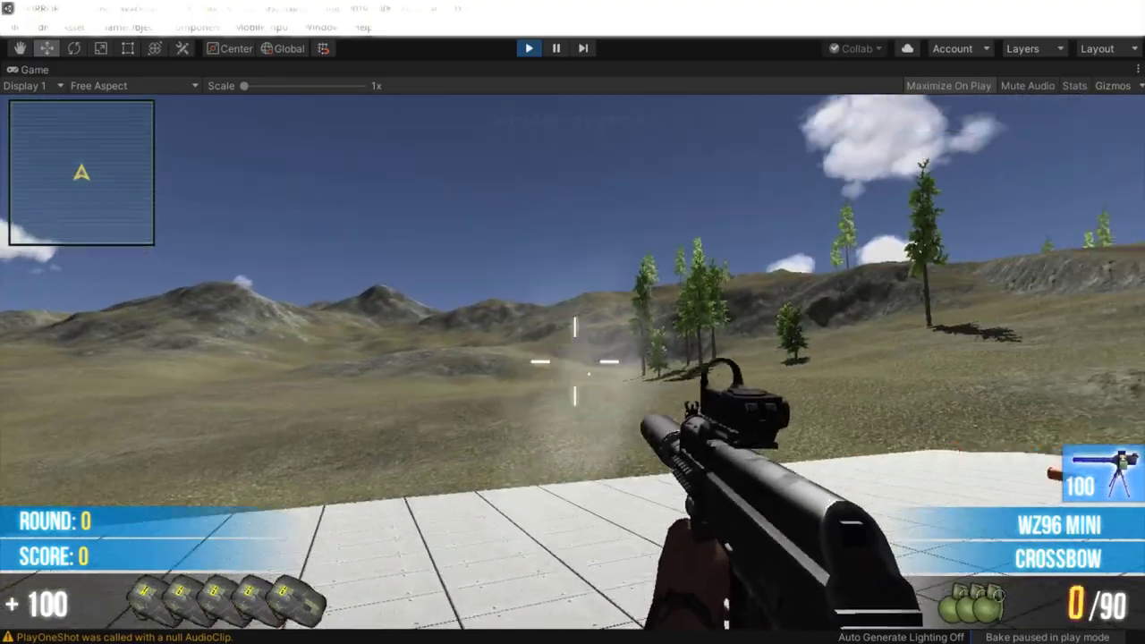
key(e)
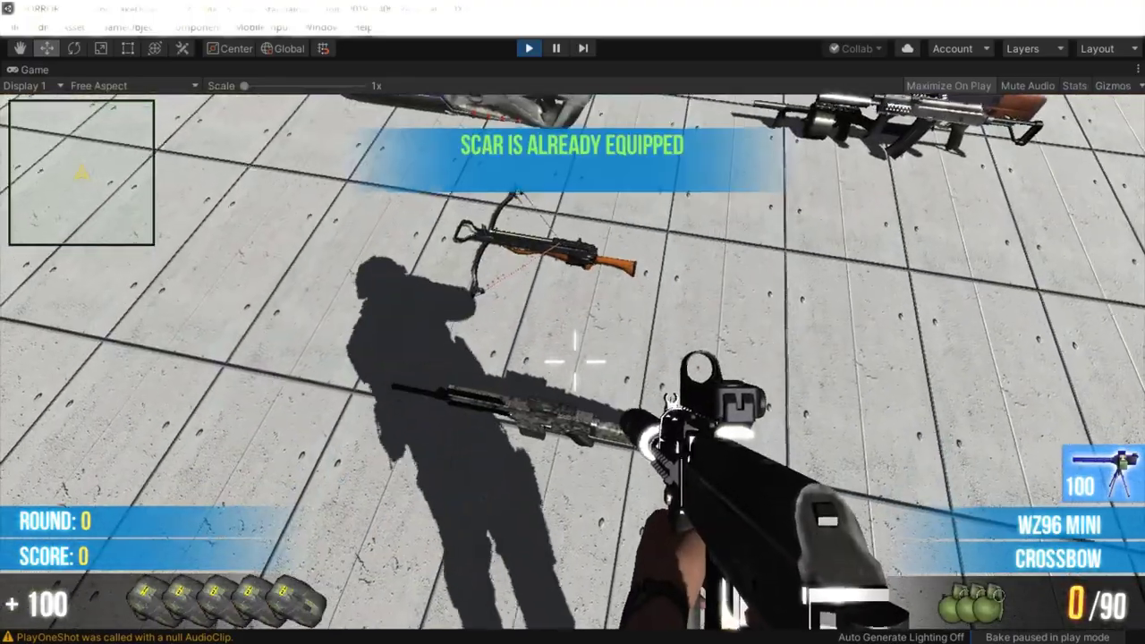
key(2)
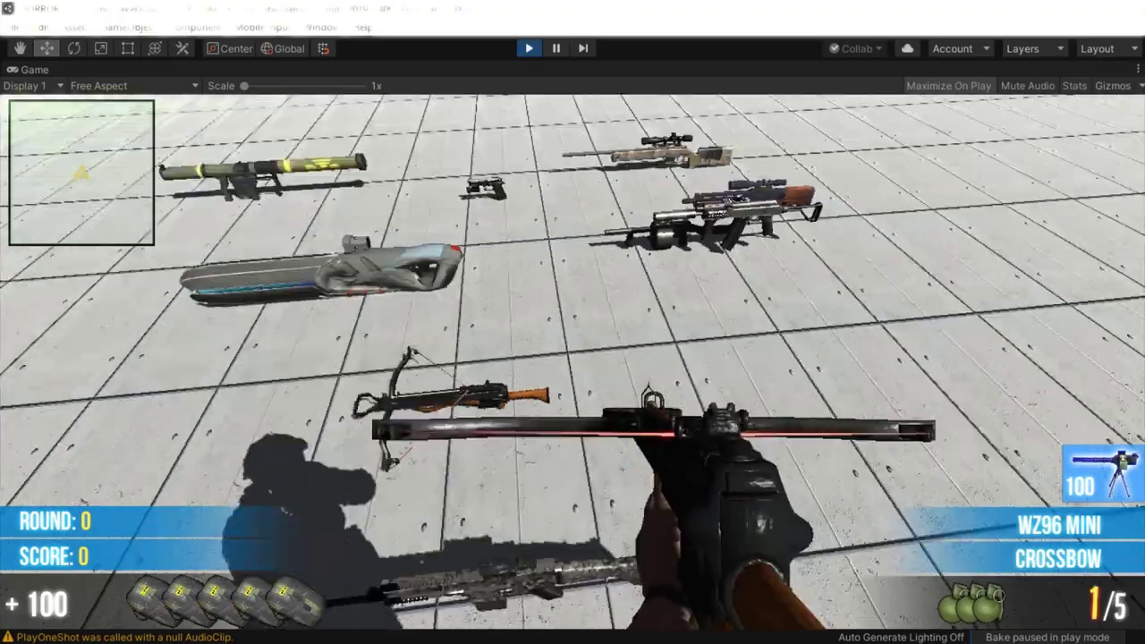
click(572, 361)
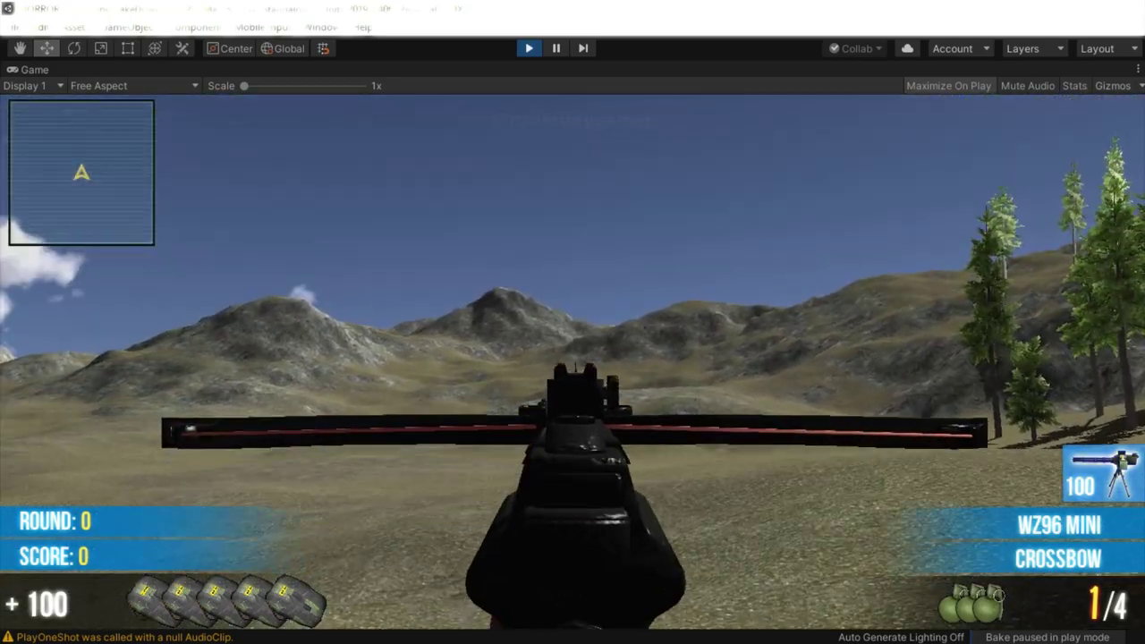
click(572, 361)
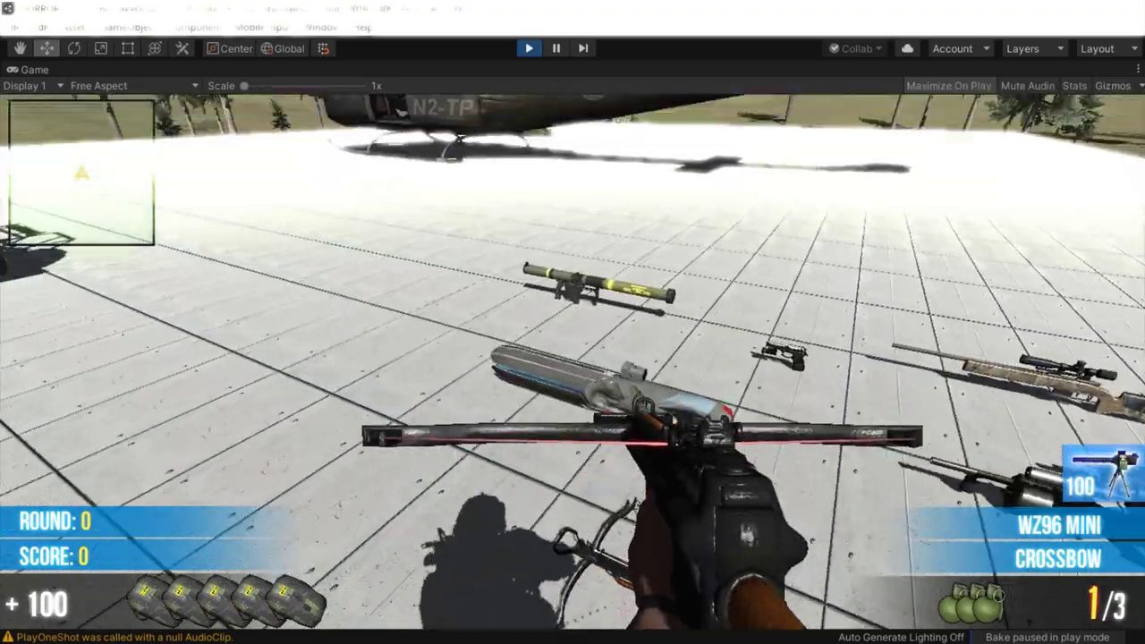
- Pick up the Blaster, fire three shots, then walk to the launcher and drop it
key(e)
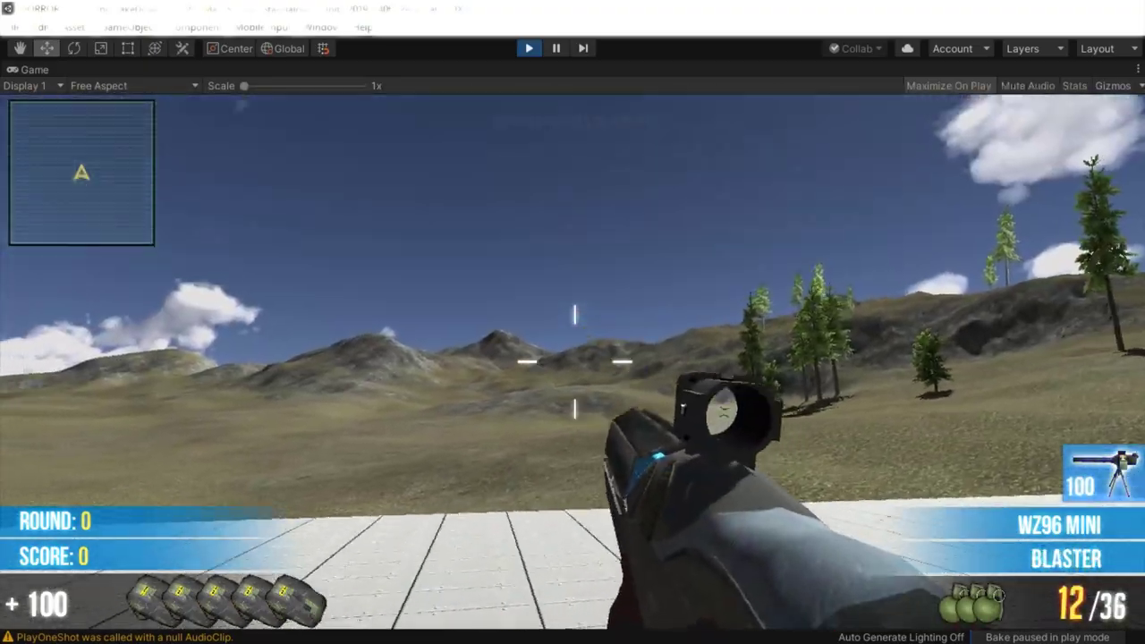
click(575, 361)
click(574, 361)
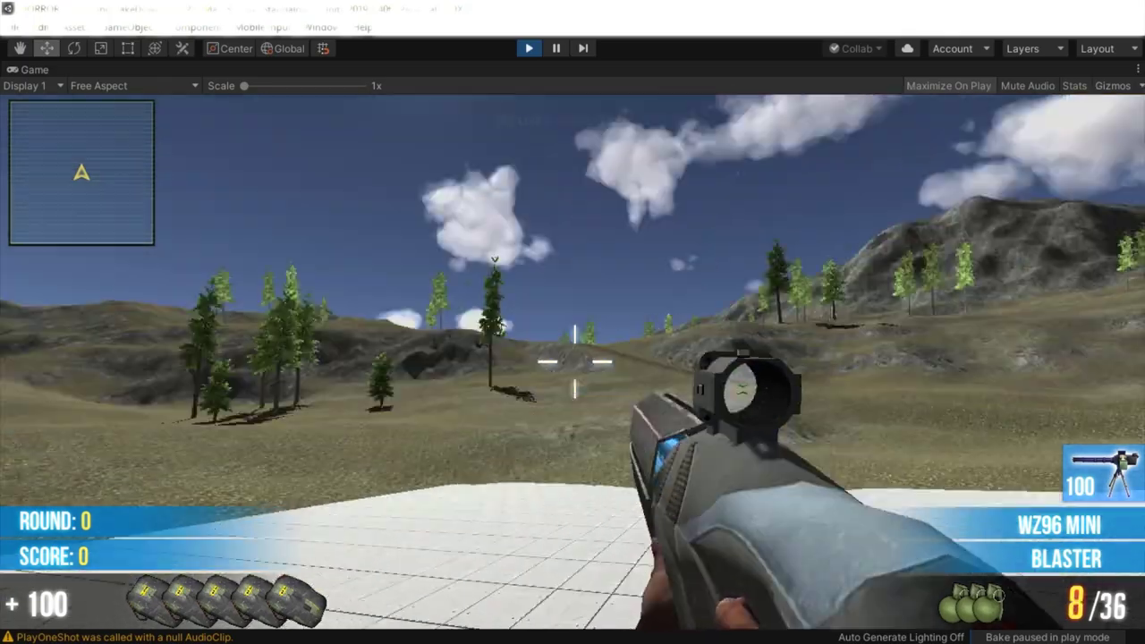
click(574, 361)
click(575, 361)
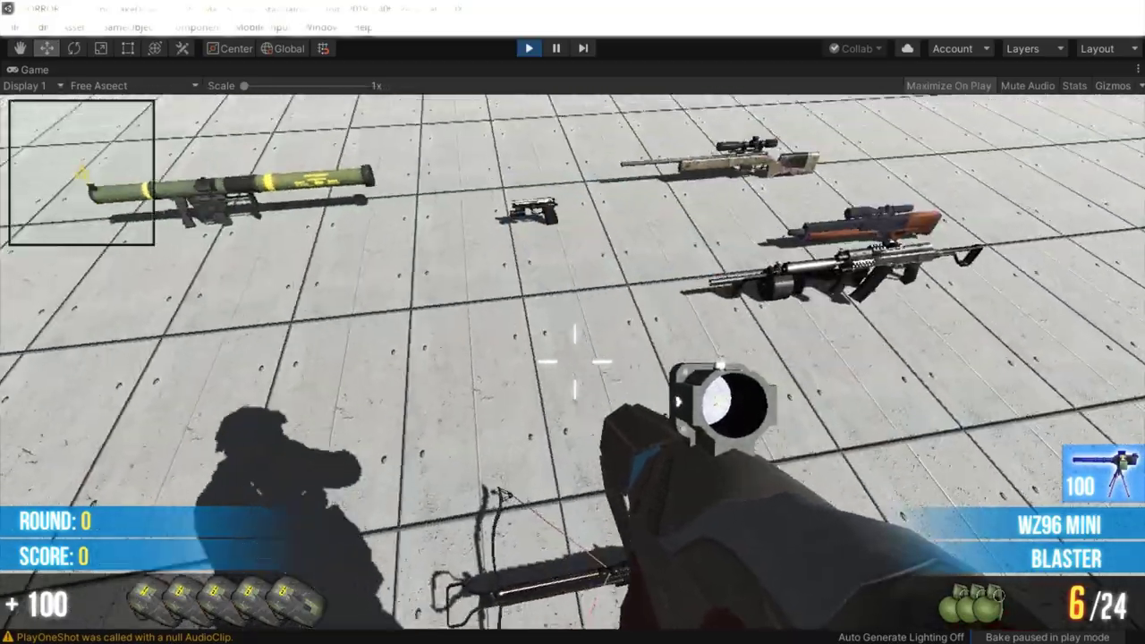
key(w)
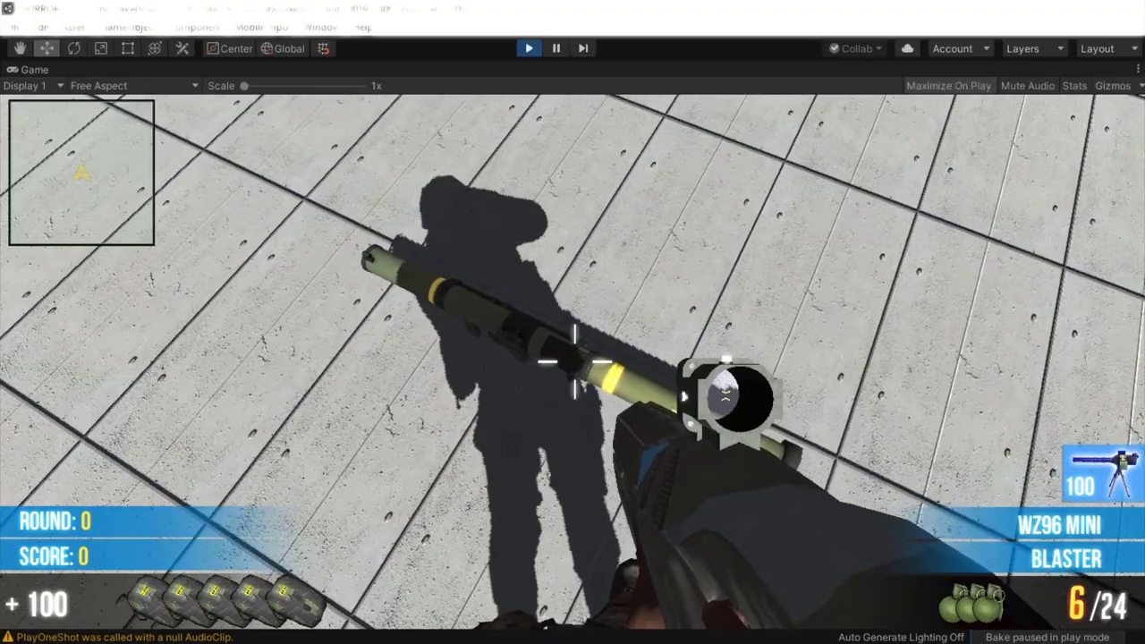
key(g)
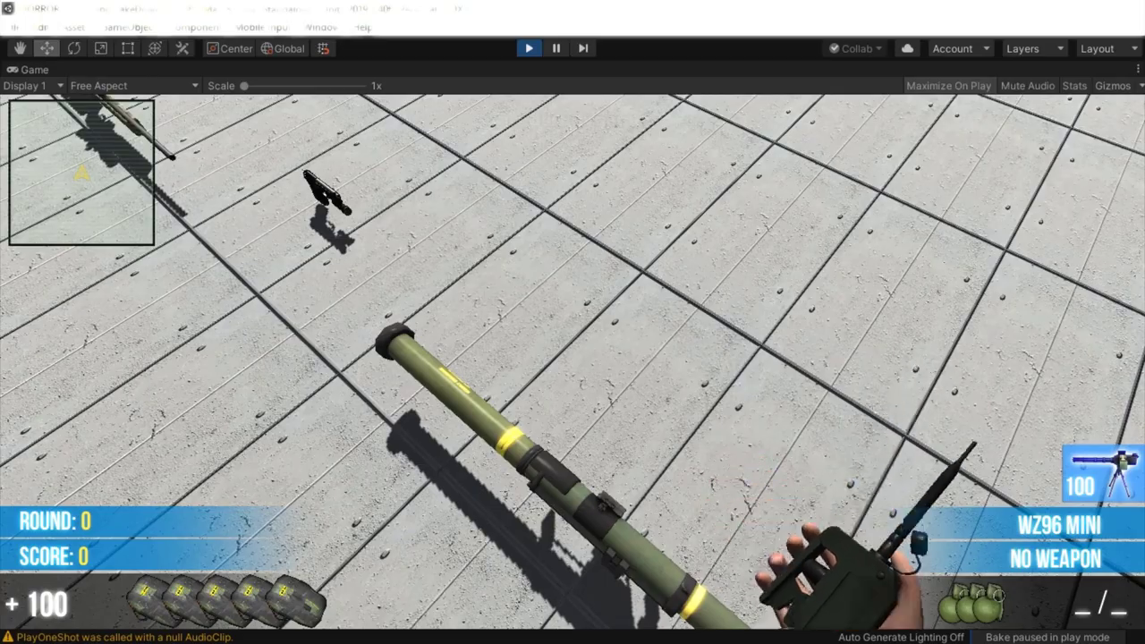
- Pick up the SMAW launcher and fire a rocket, raising and lowering its sight several times
key(1)
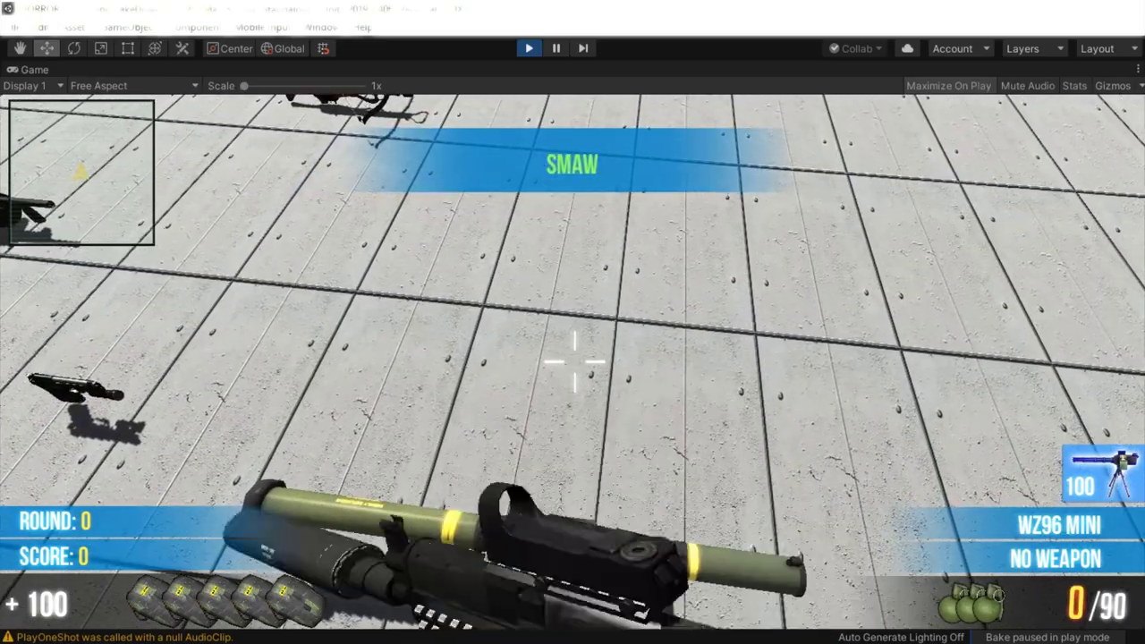
key(2)
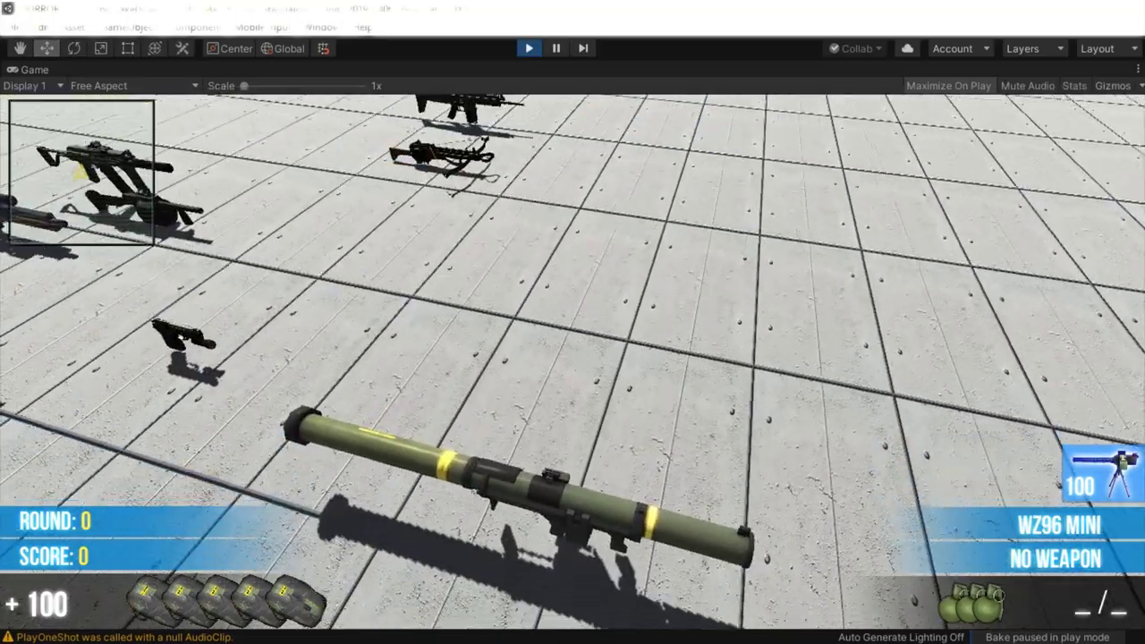
key(e)
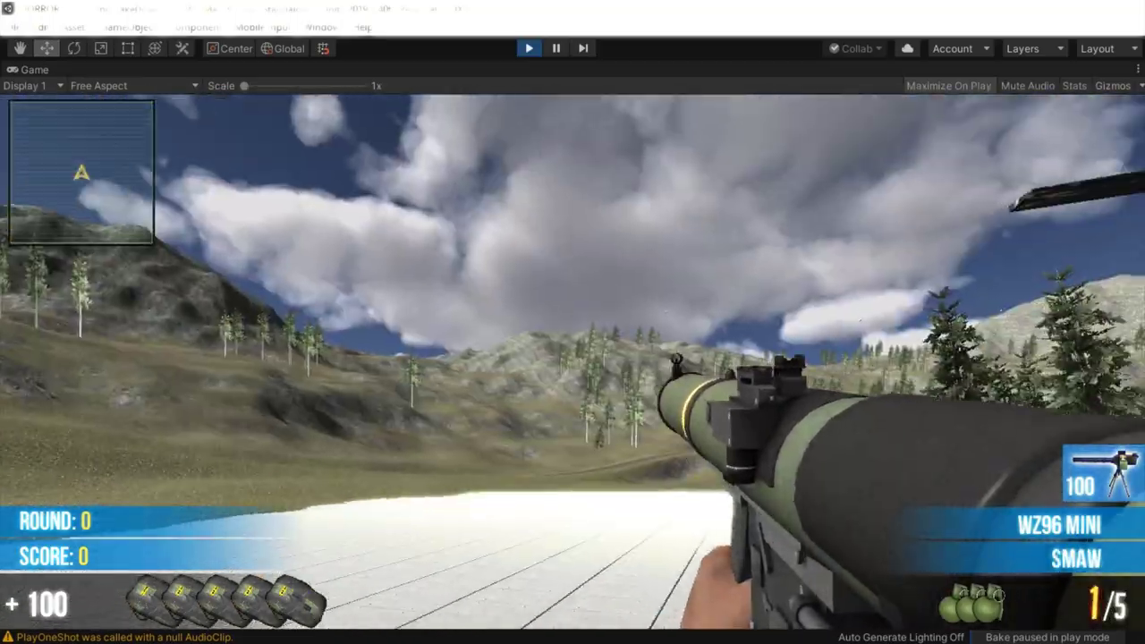
key(e)
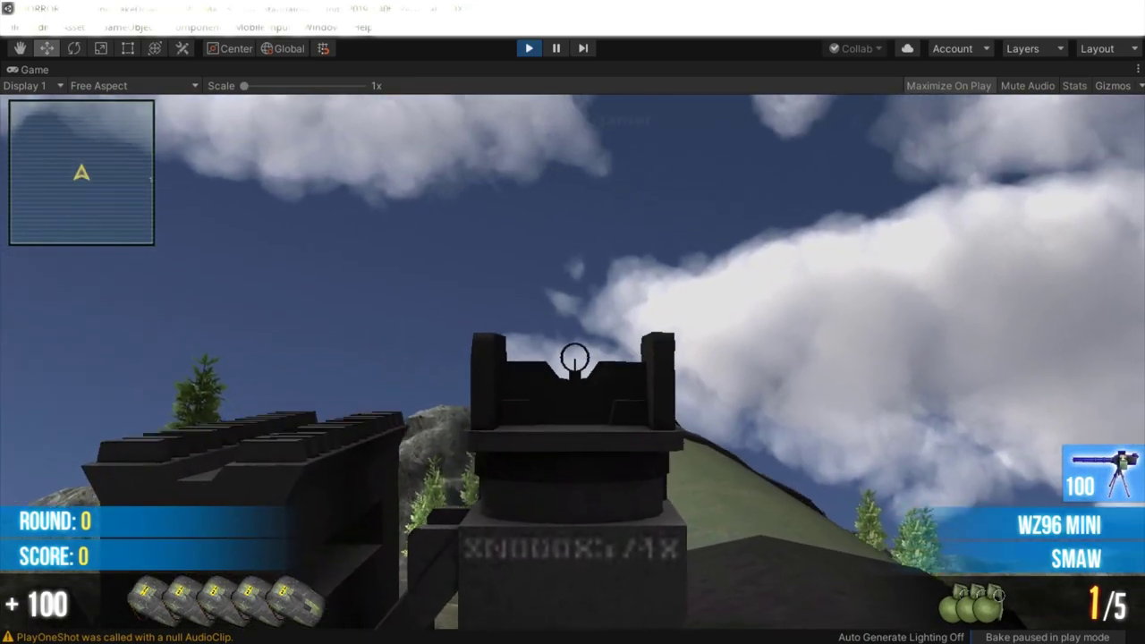
key(e)
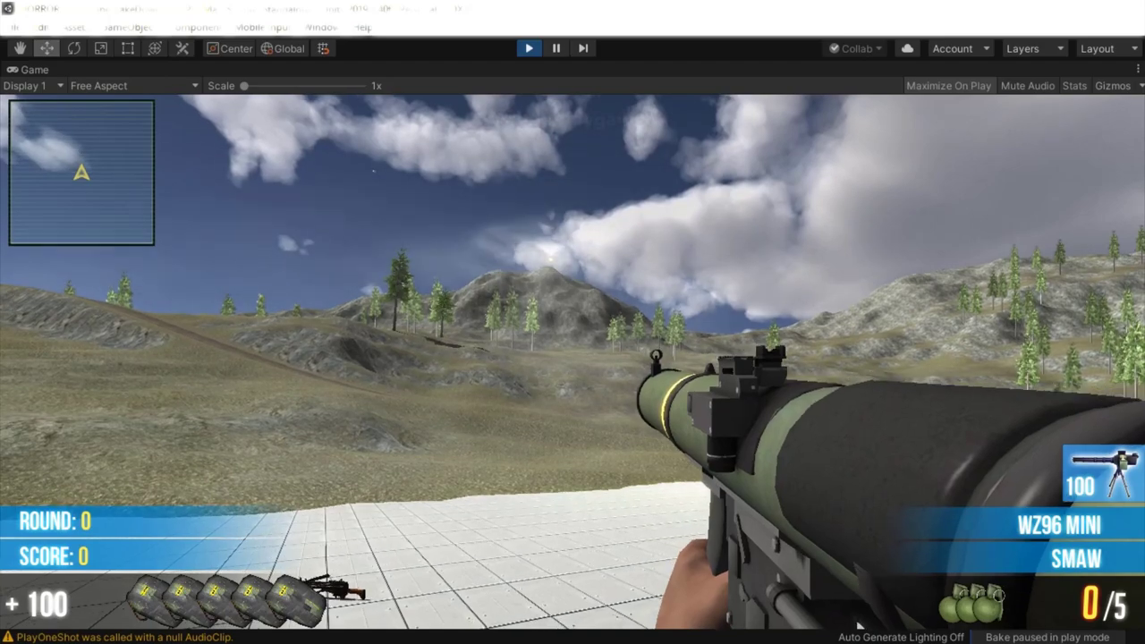
key(e)
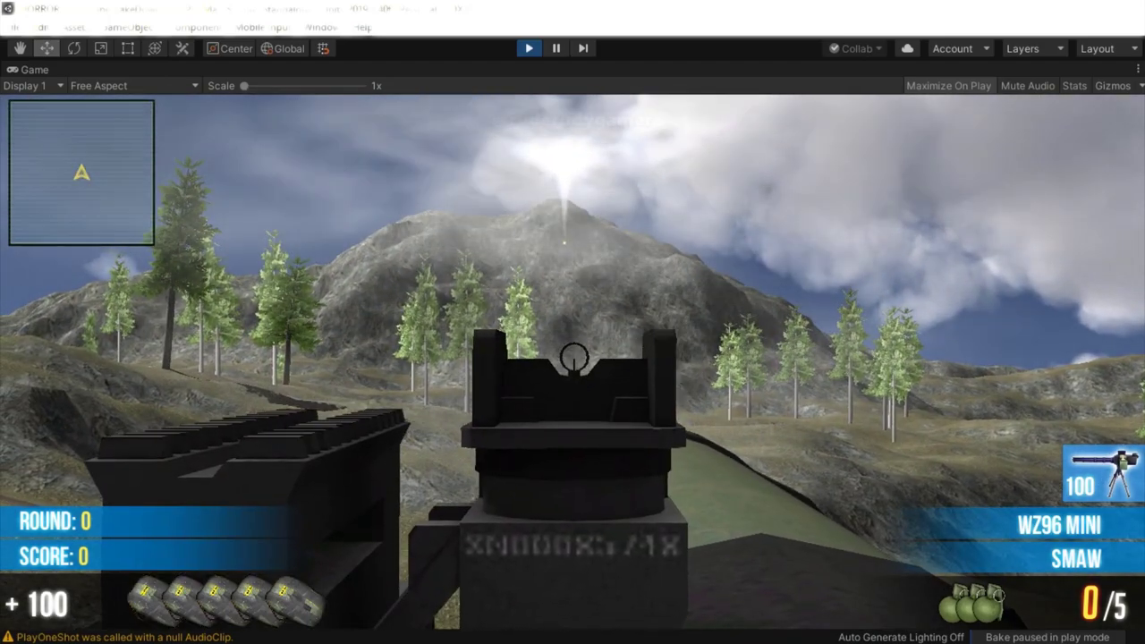
key(e)
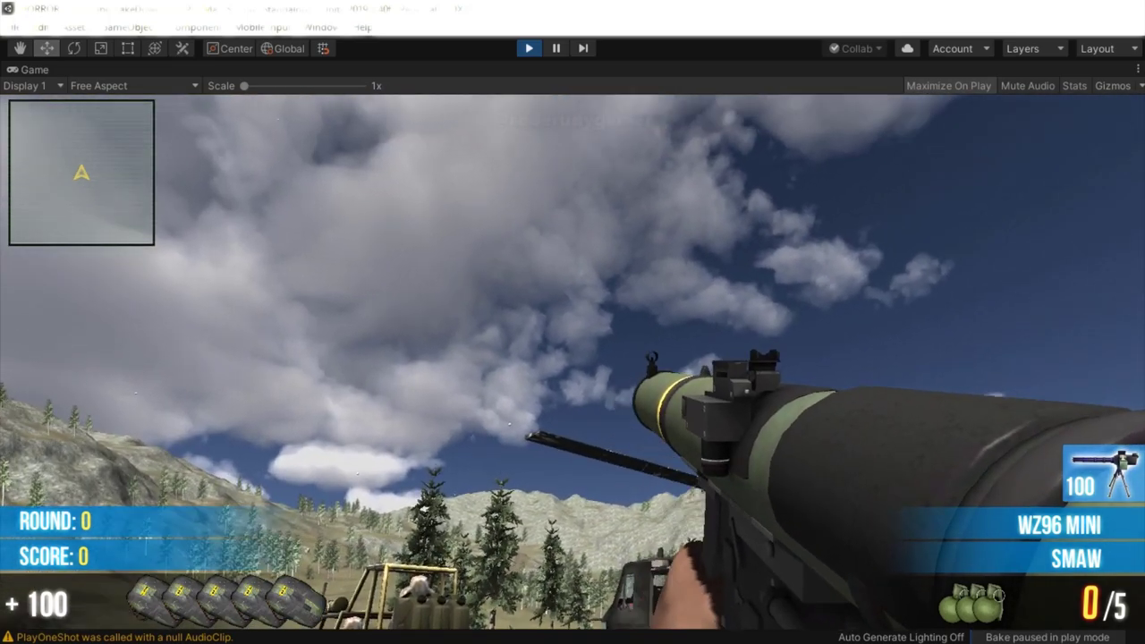
key(e)
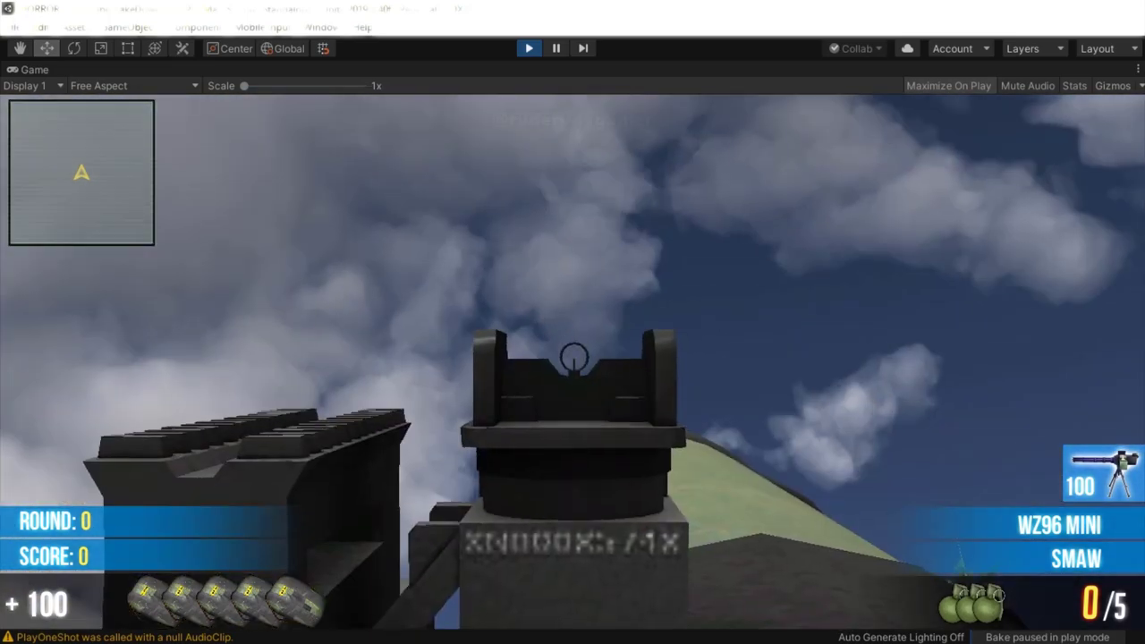
key(e)
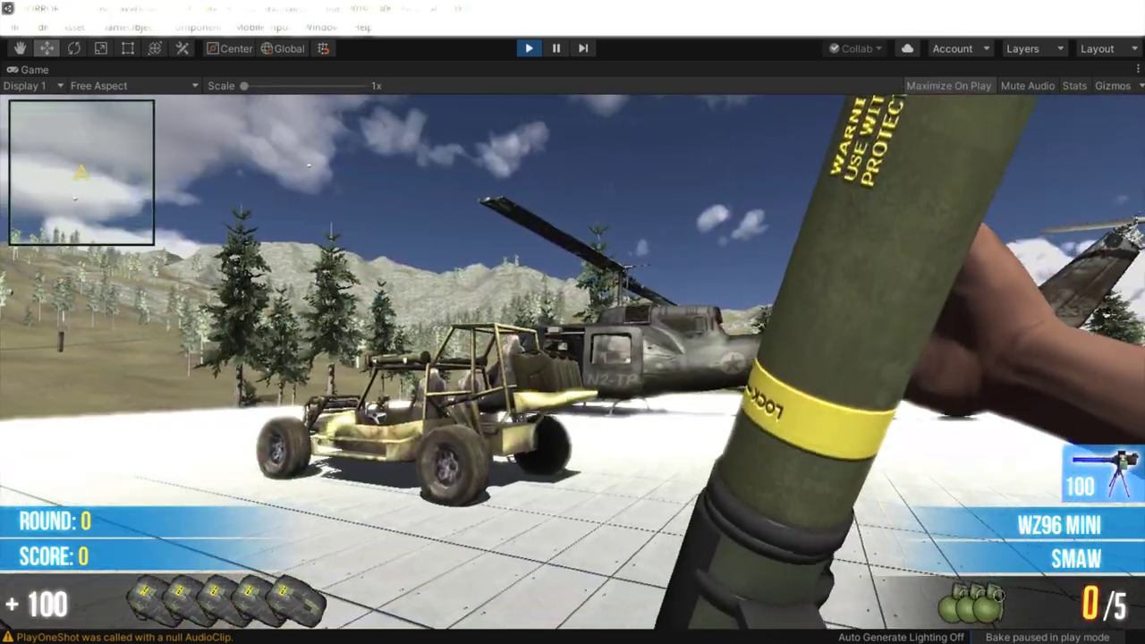
- Walk around the parked buggy, fire another SMAW rocket toward the mountains, then reload by the floor weapons
key(w)
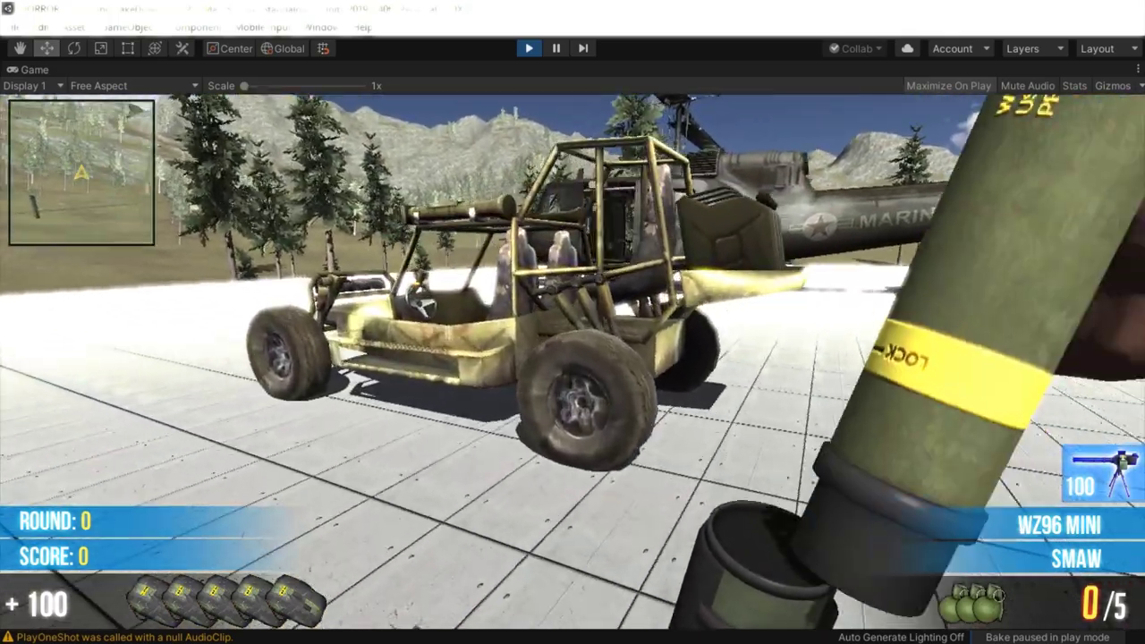
key(w)
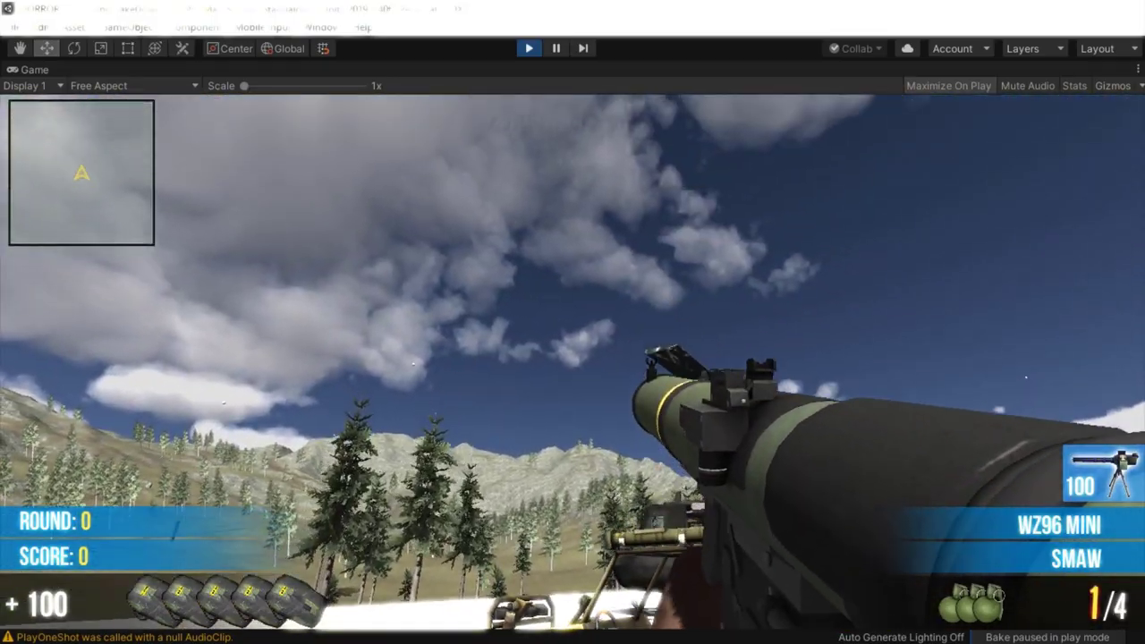
key(e)
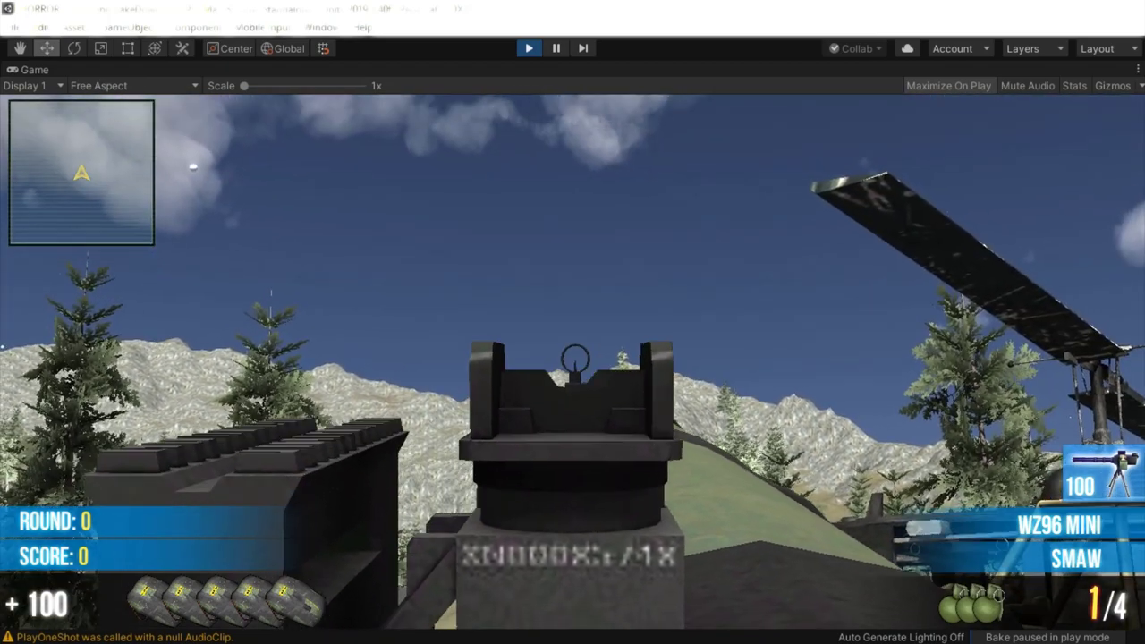
key(e)
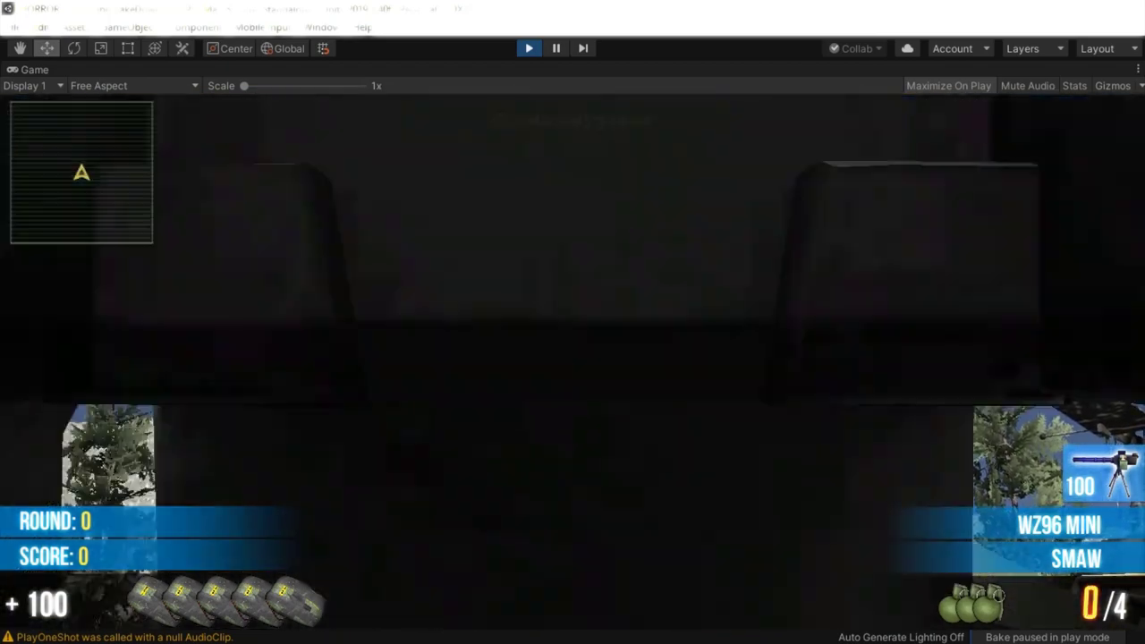
key(e)
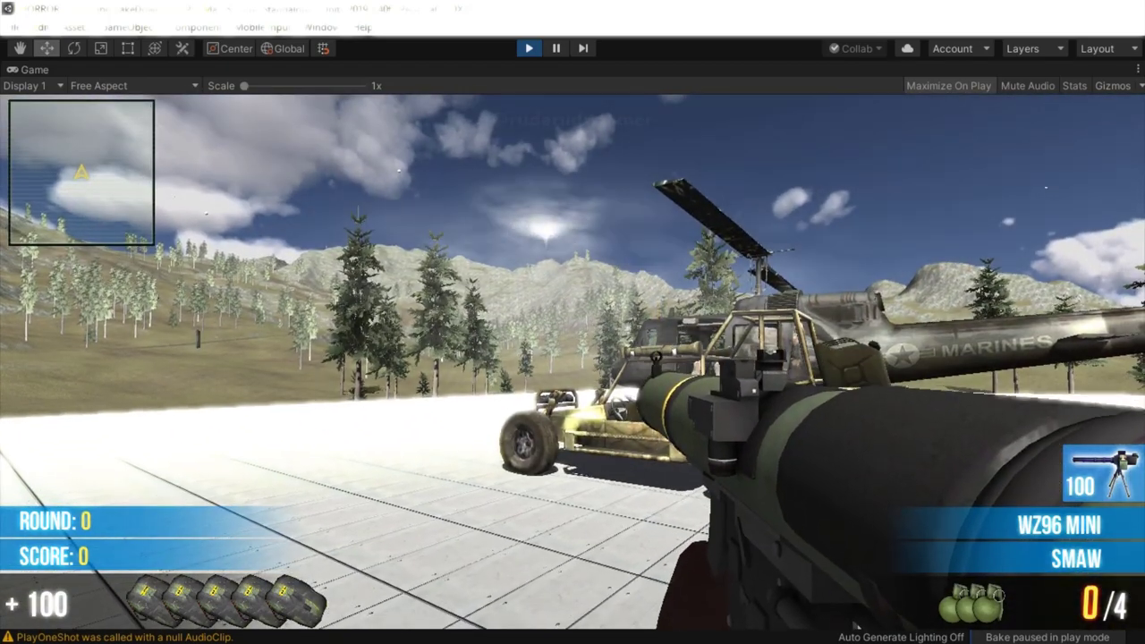
key(e)
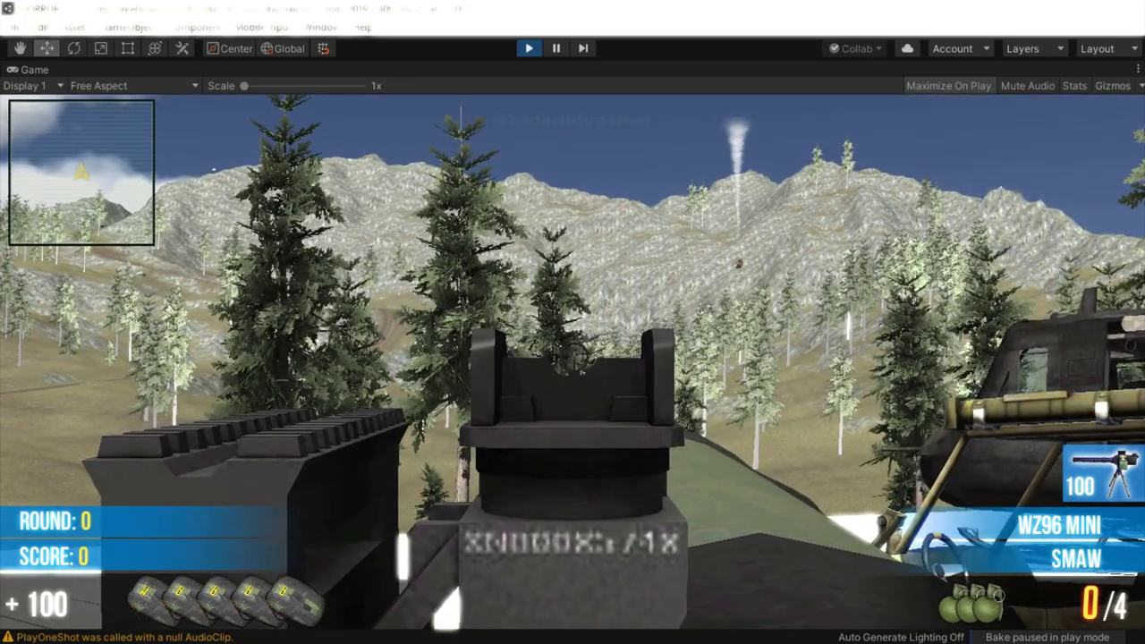
key(e)
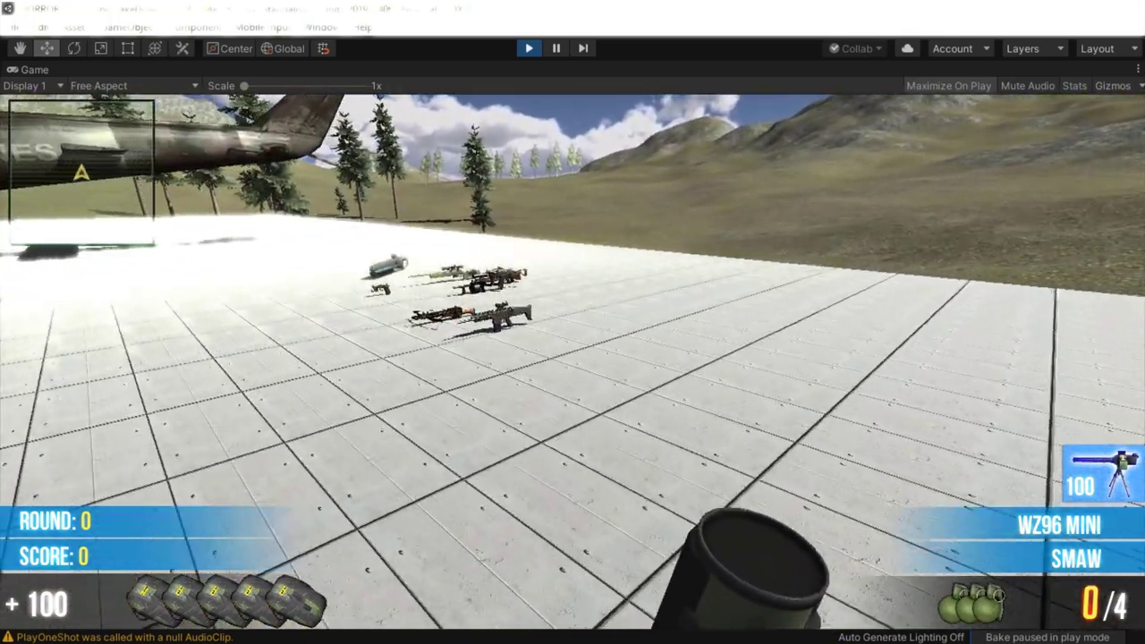
key(w)
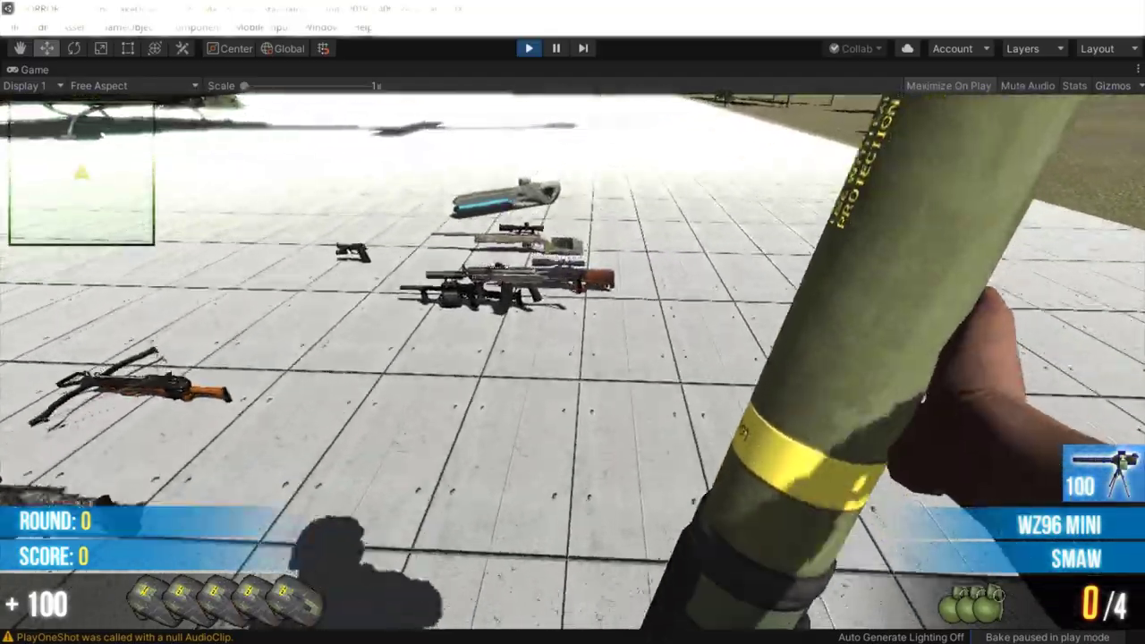
key(r)
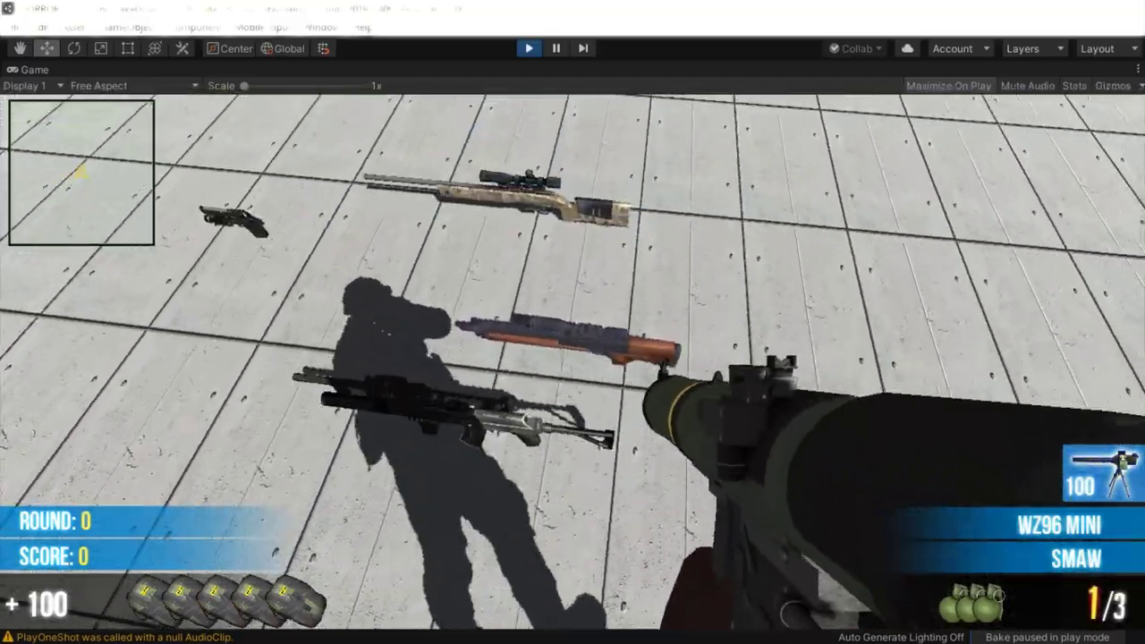
- Swap the SMAW for the M40A3 sniper rifle, aim through its scope, then exit and drop it
key(g)
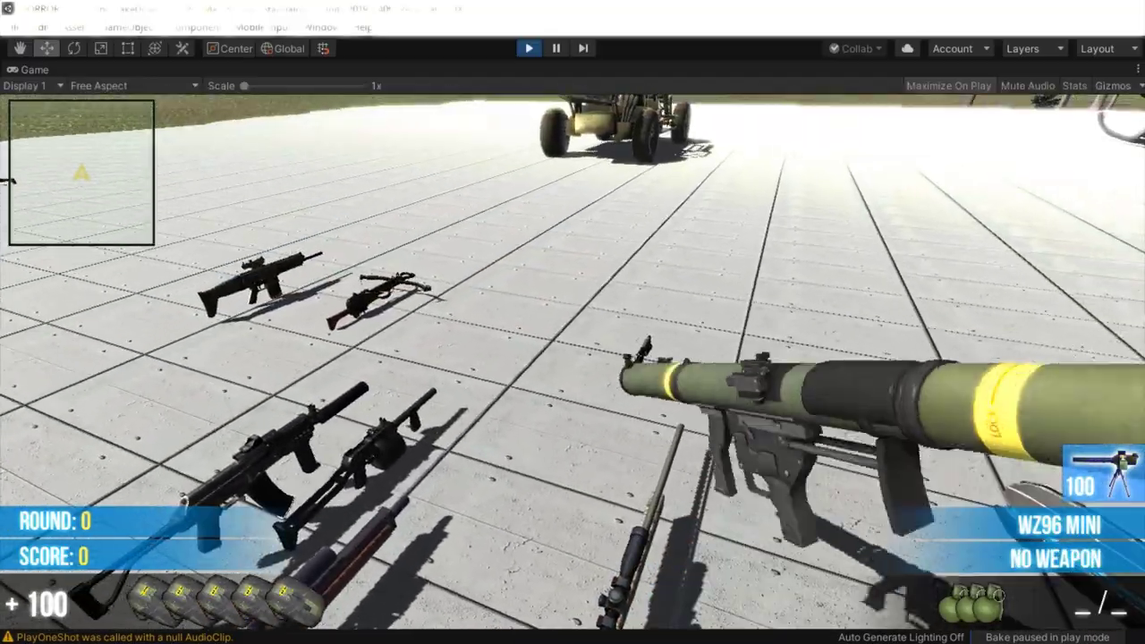
key(e)
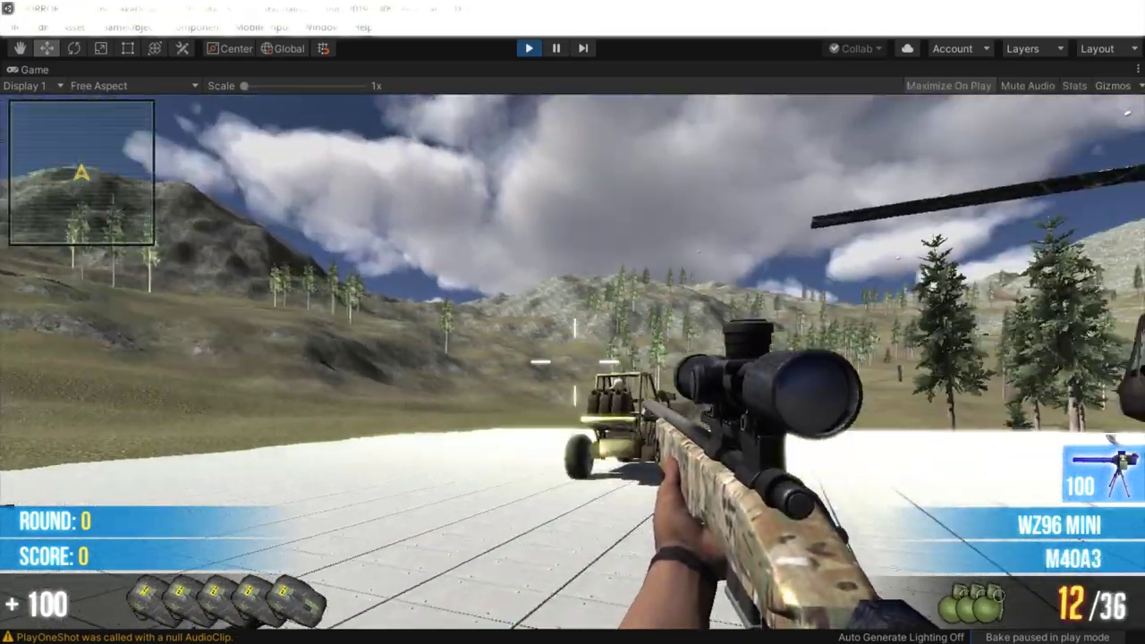
right_click(572, 322)
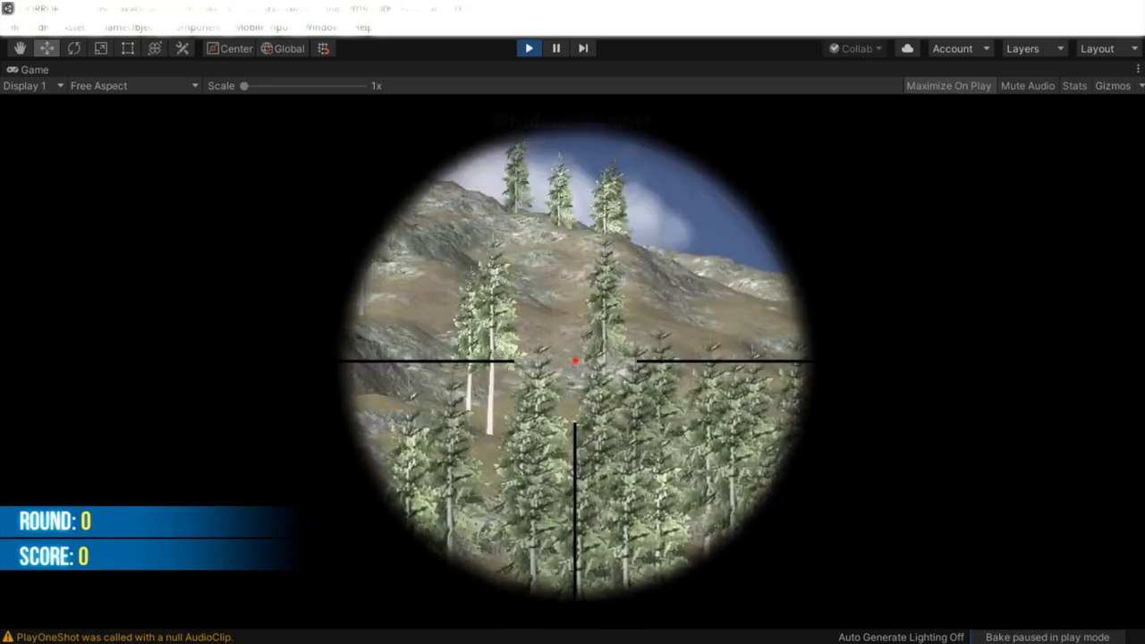
right_click(572, 362)
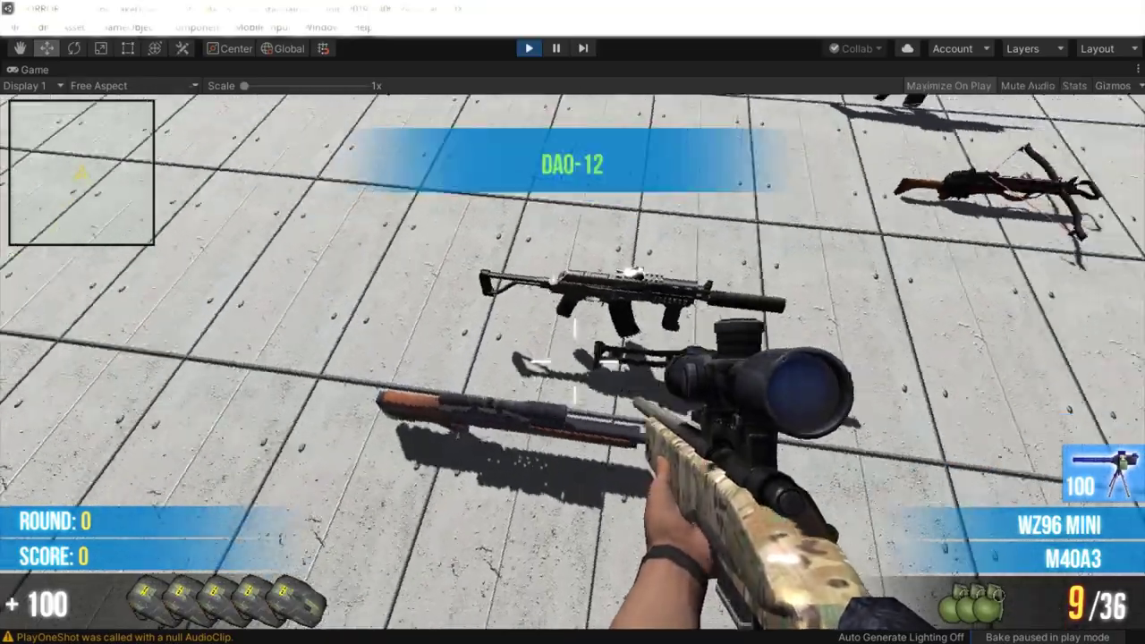
key(g)
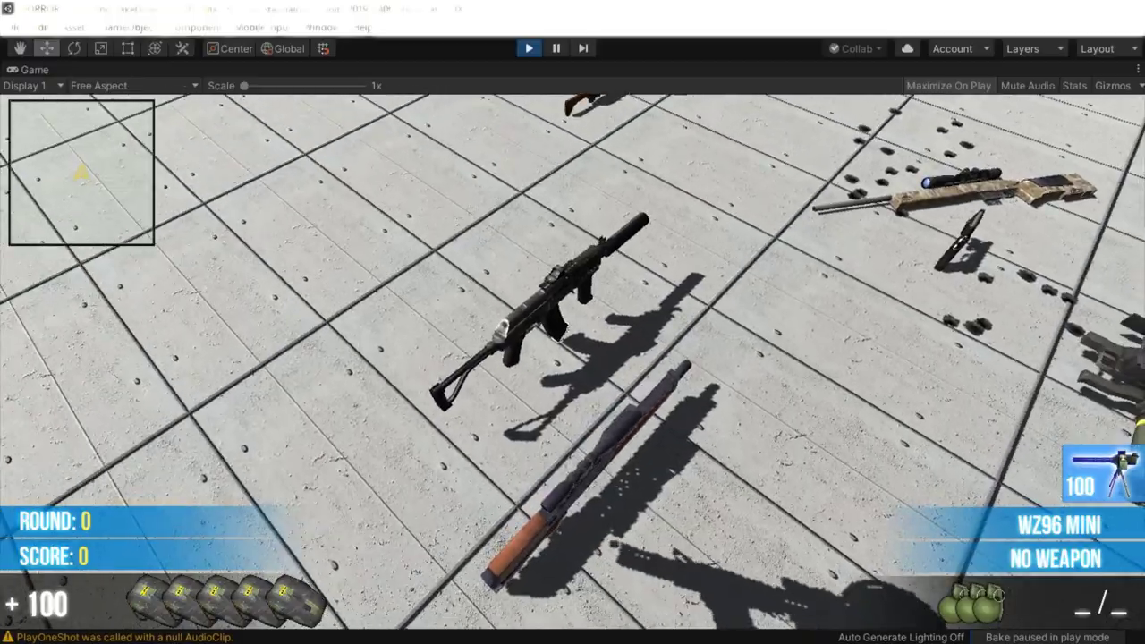
- Pick up the WA2000, toggle its scope toward the trees, reload, then drop it
key(e)
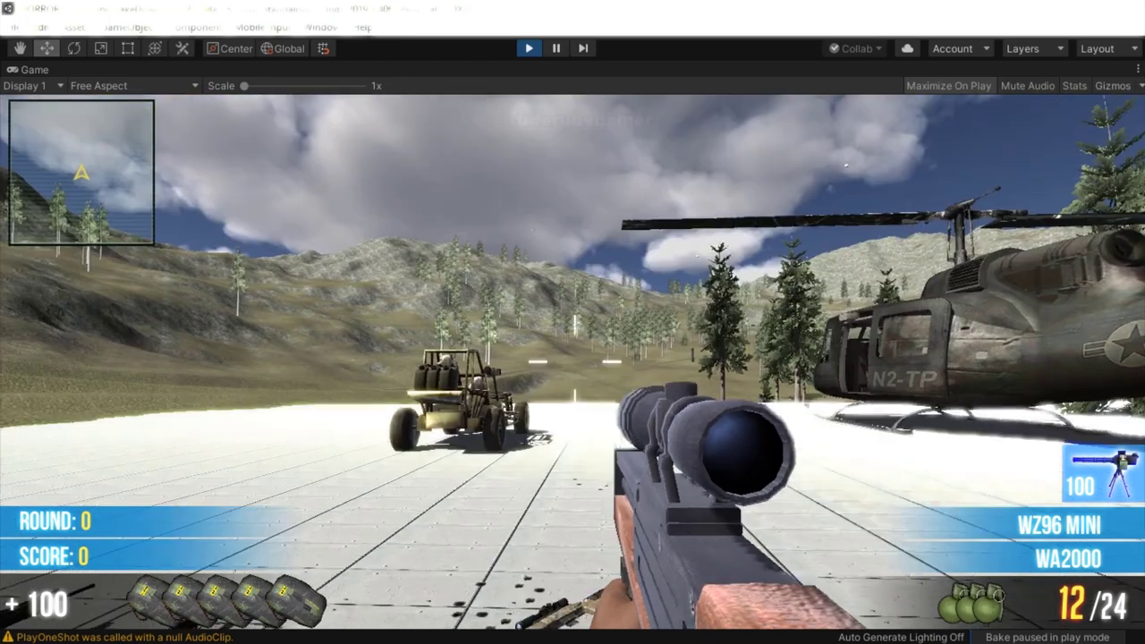
right_click(574, 360)
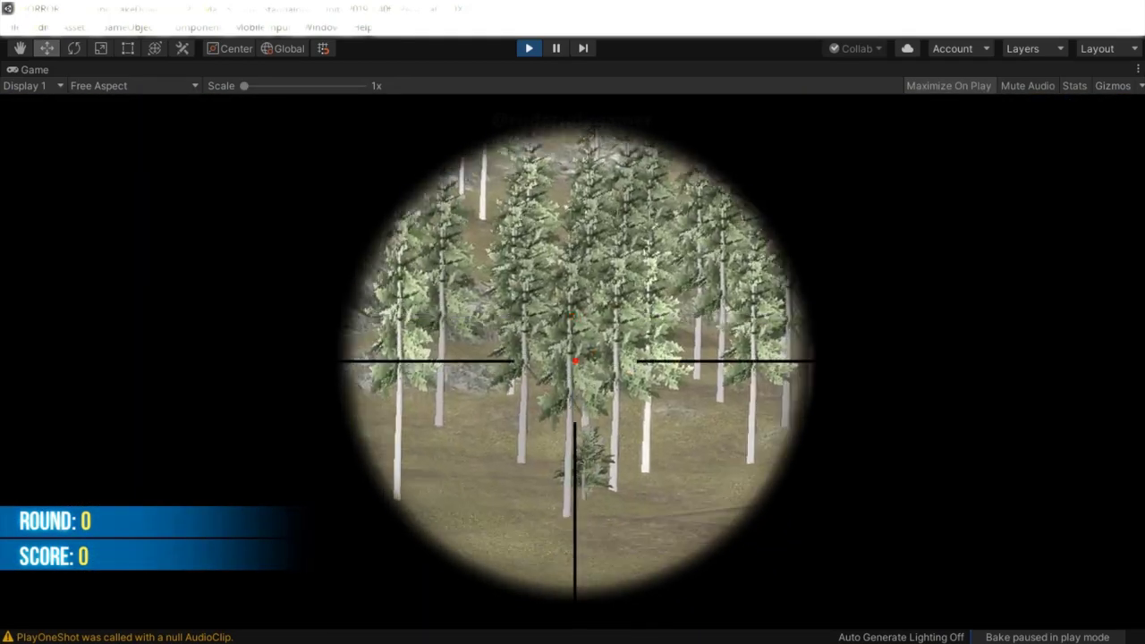
right_click(574, 361)
right_click(574, 360)
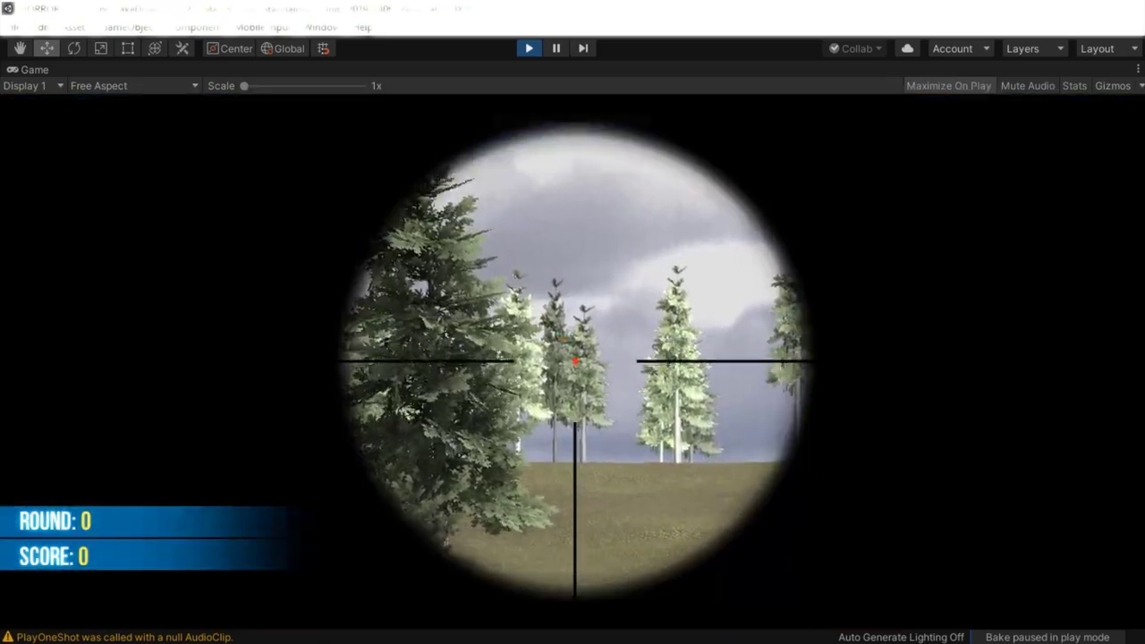
right_click(574, 360)
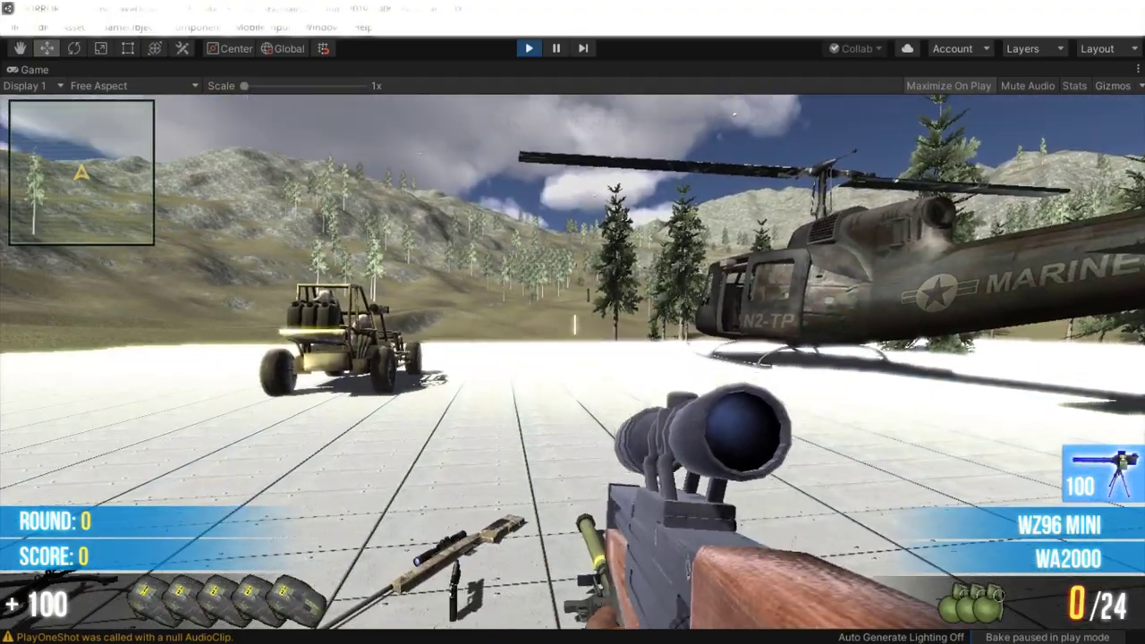
key(r)
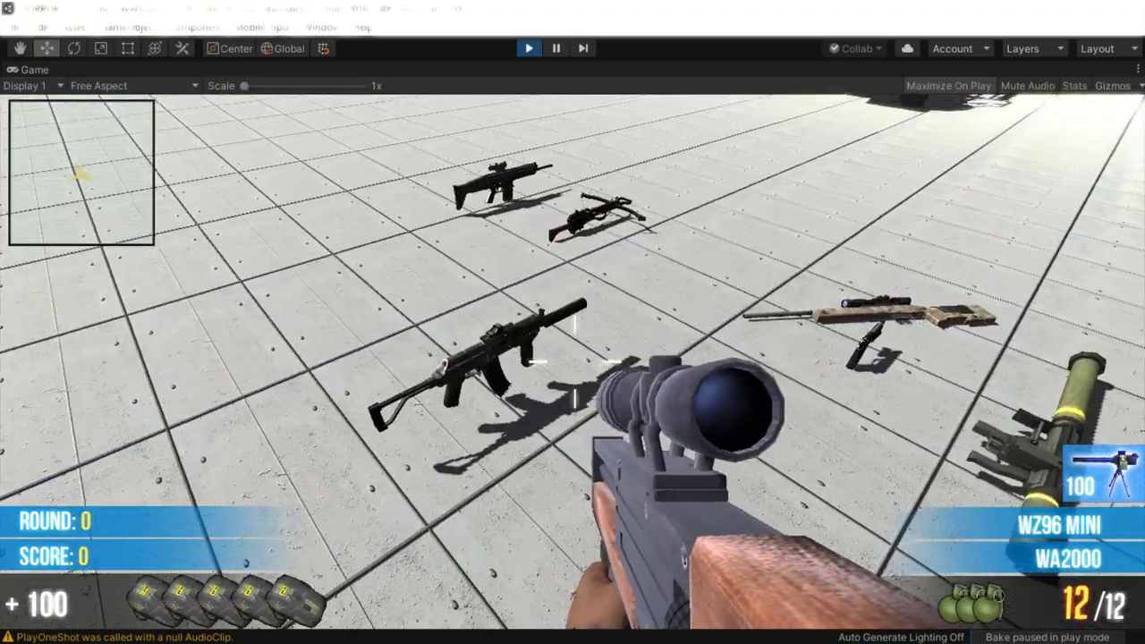
key(w)
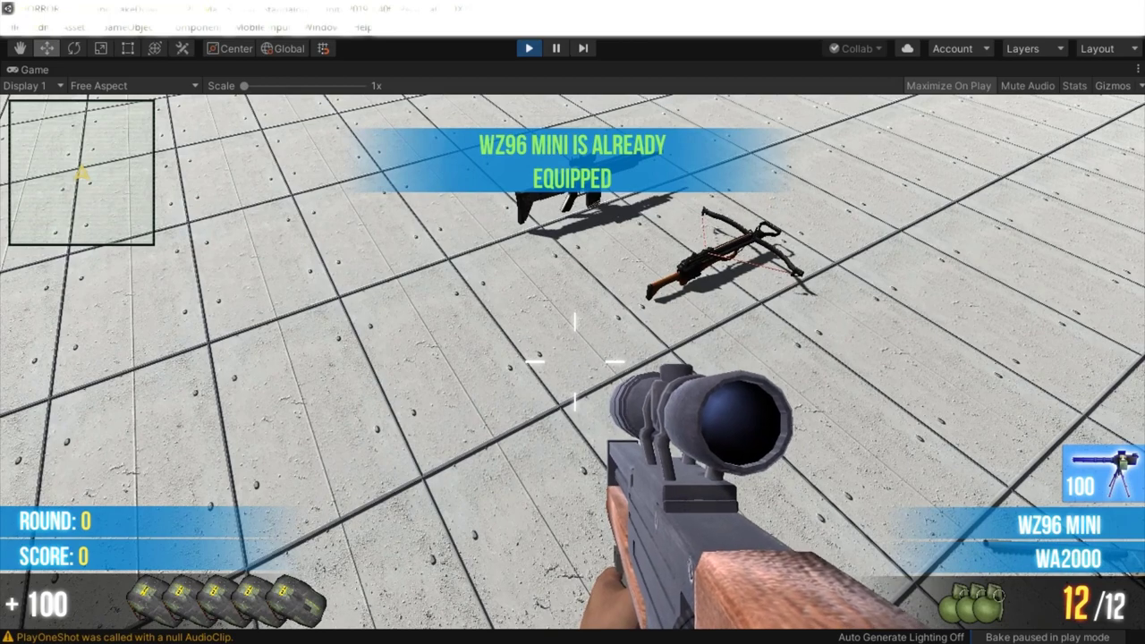
key(g)
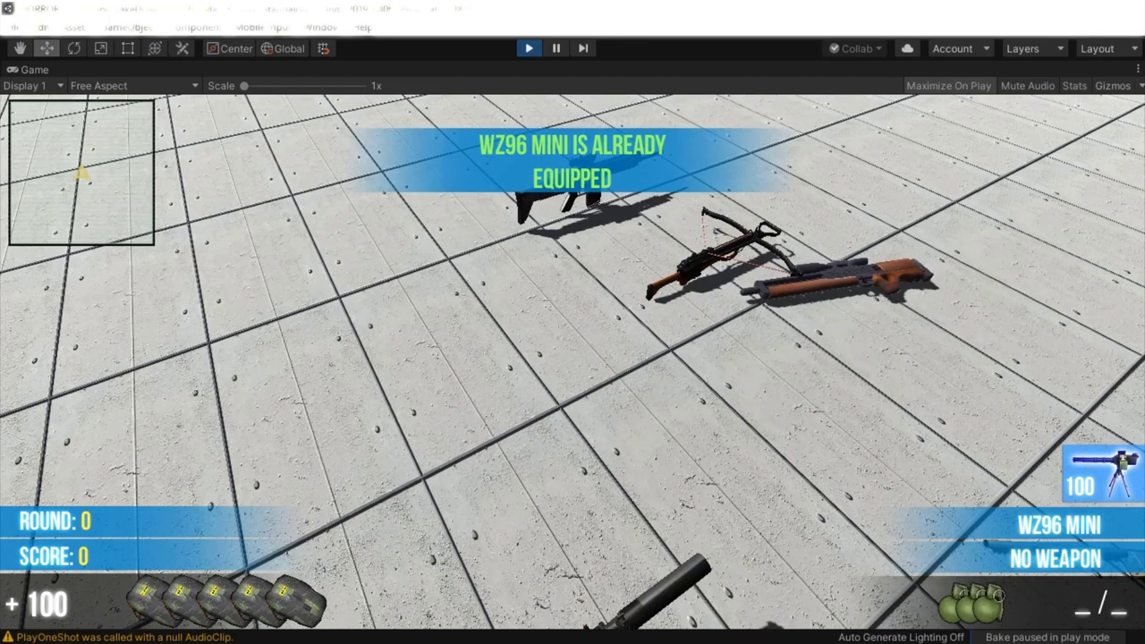
- Pick up the red-dot rifle, reload and fire a test shot, then head toward the buggy
key(w)
key(s)
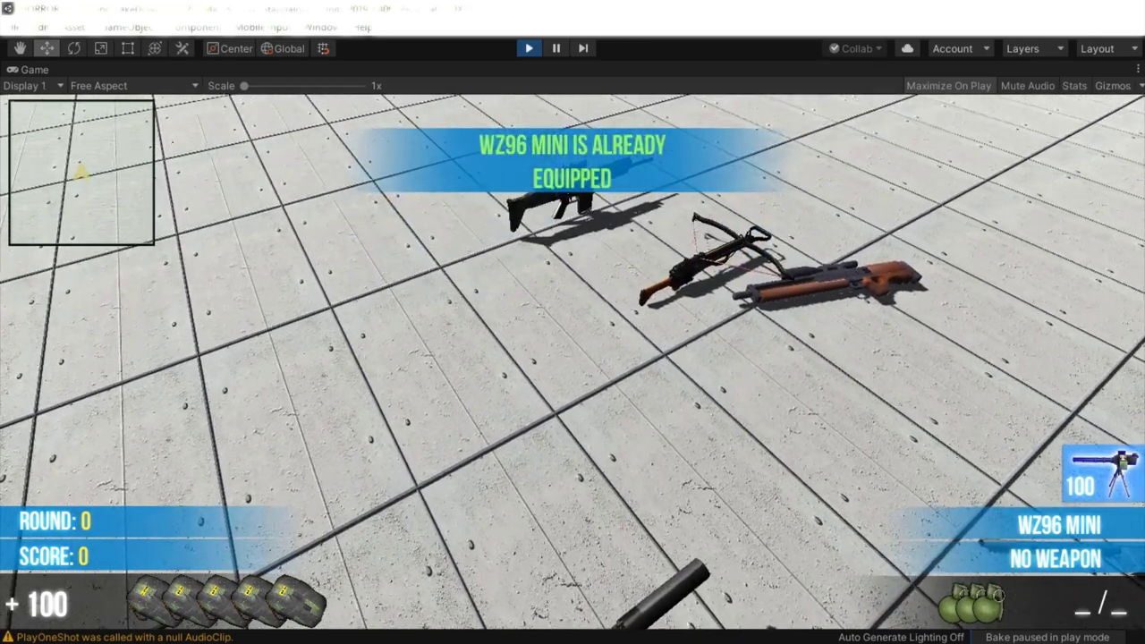
key(1)
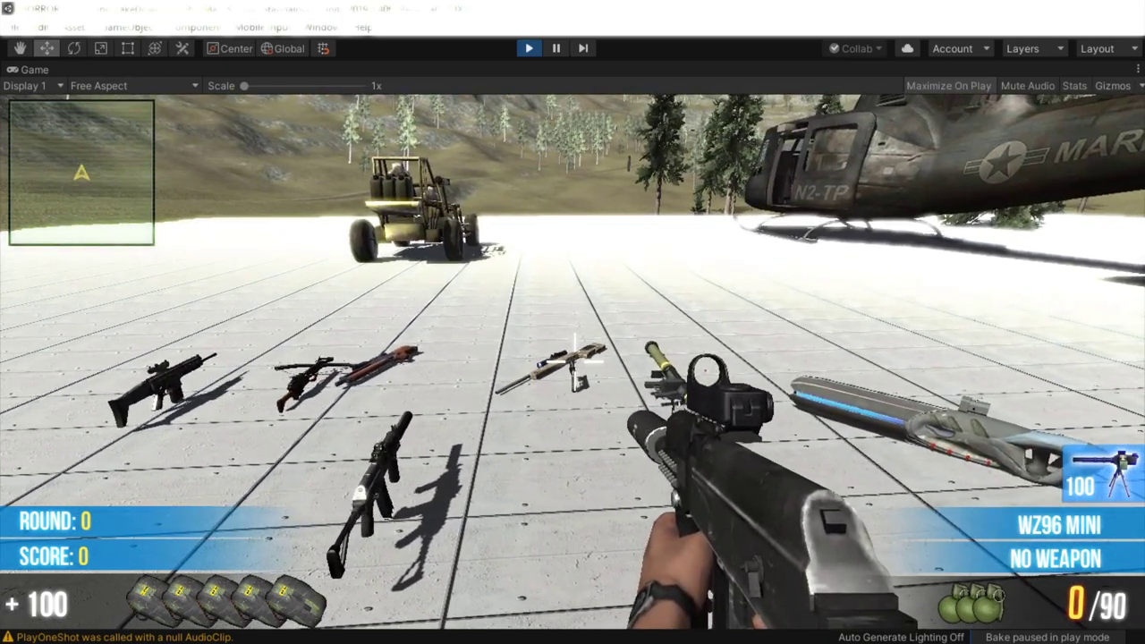
key(r)
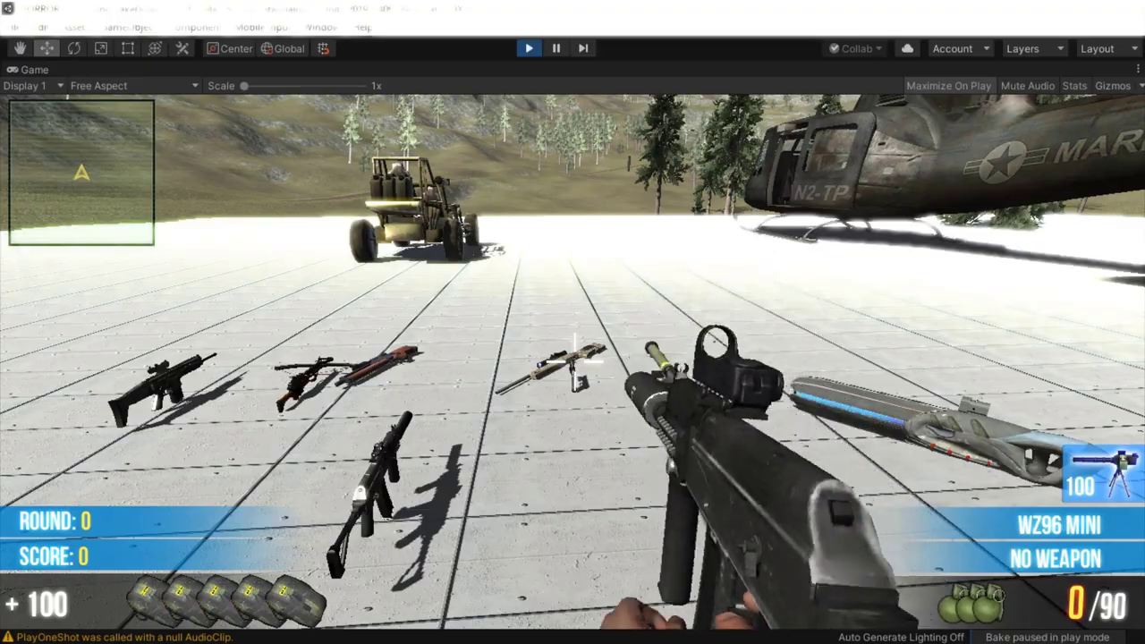
click(572, 357)
key(w)
key(w)
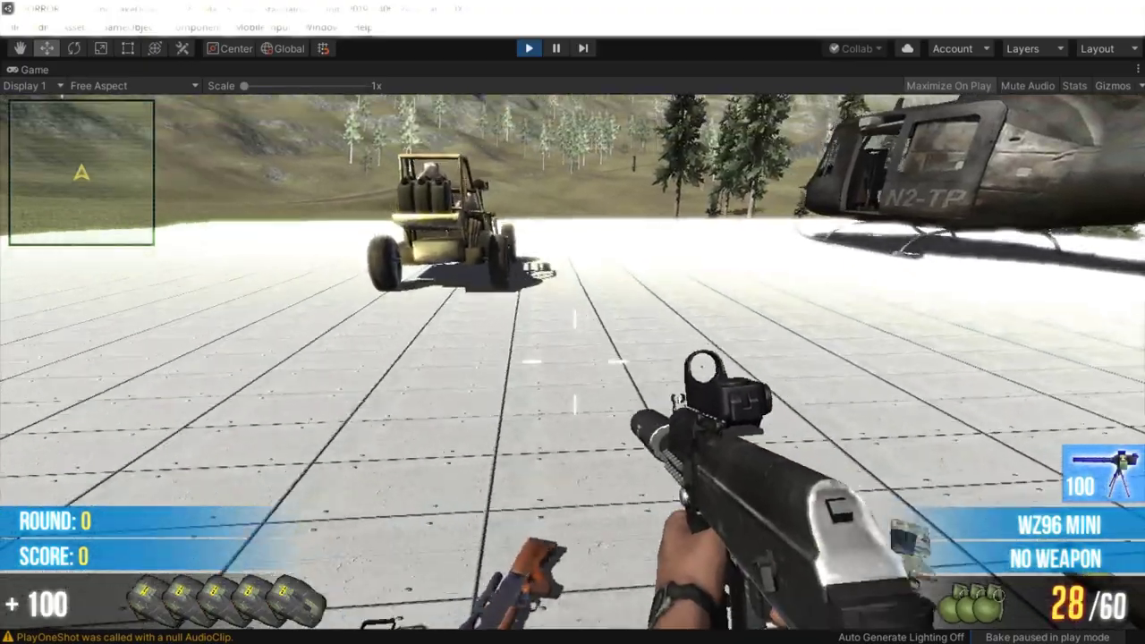
key(4)
key(w)
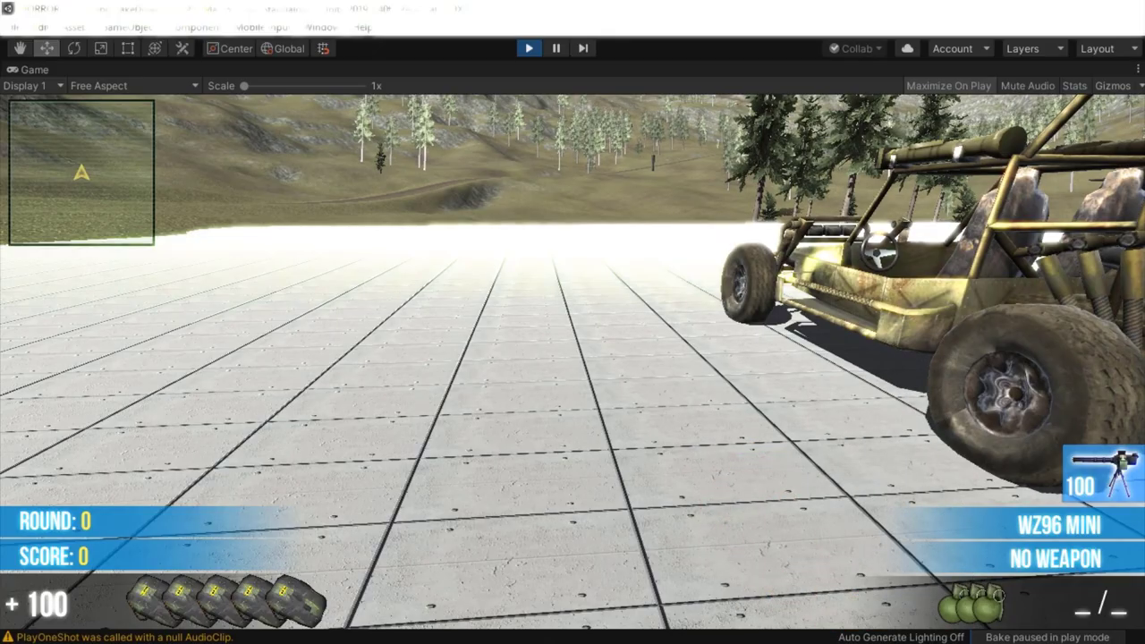
- Walk up beside the buggy and get into its driver's seat
key(w)
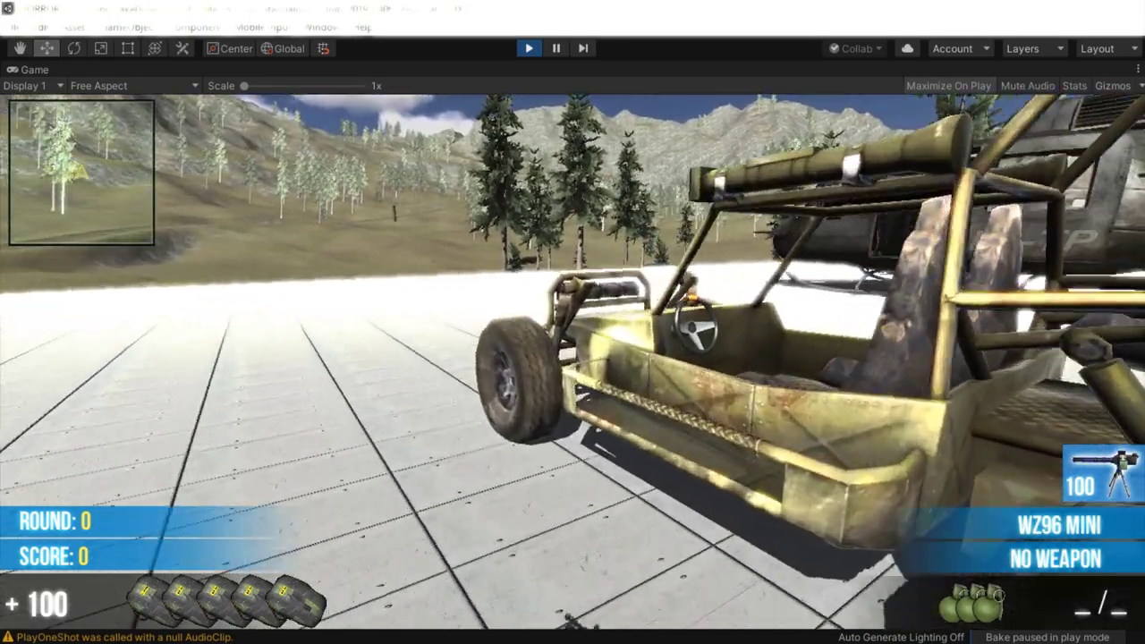
key(w)
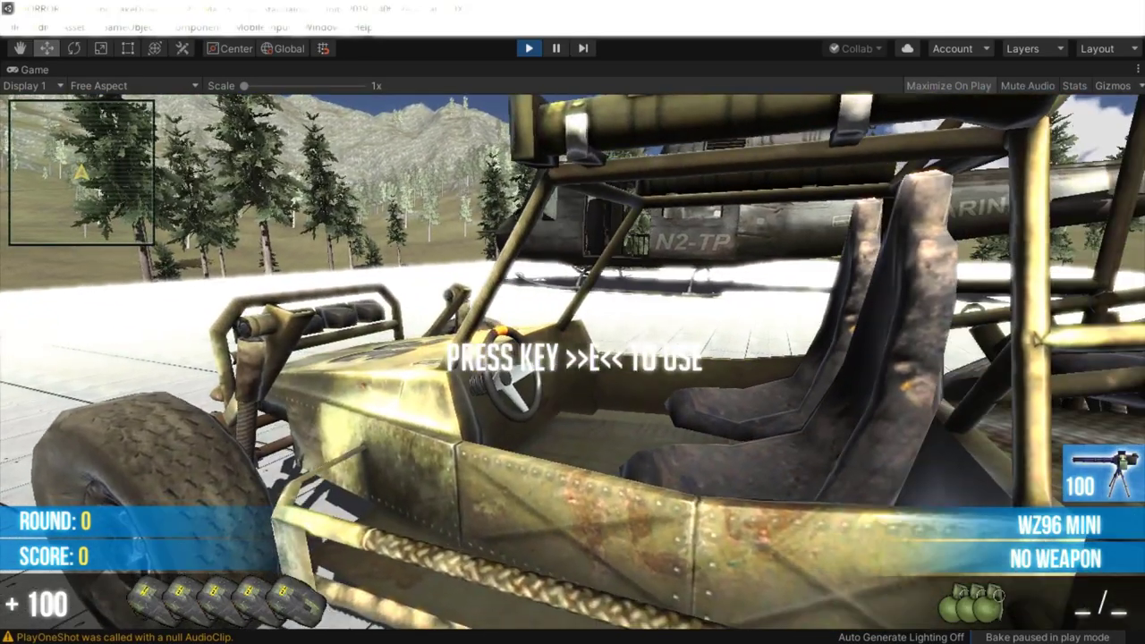
key(e)
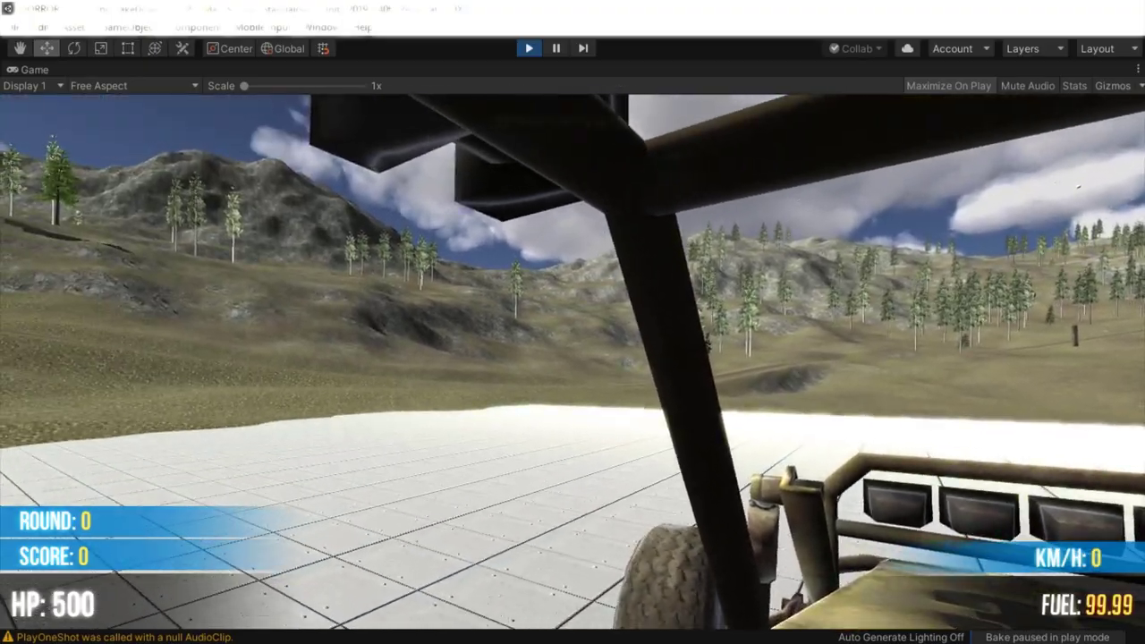
- Accelerate the buggy and steer onto the dirt road, avoiding the rocky slope
key(w)
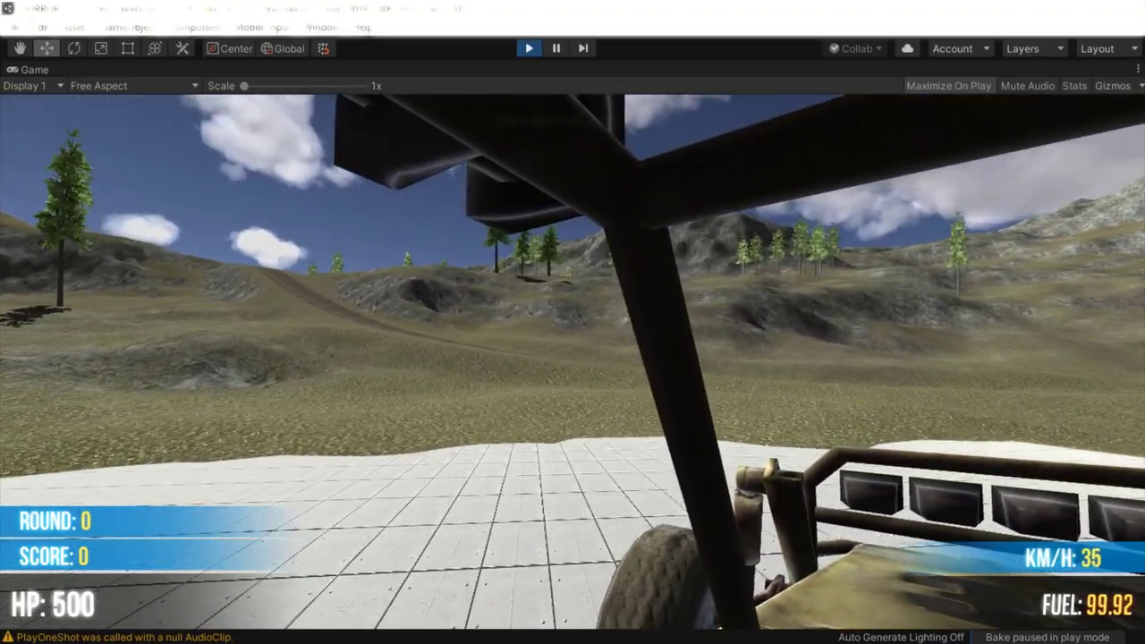
key(a)
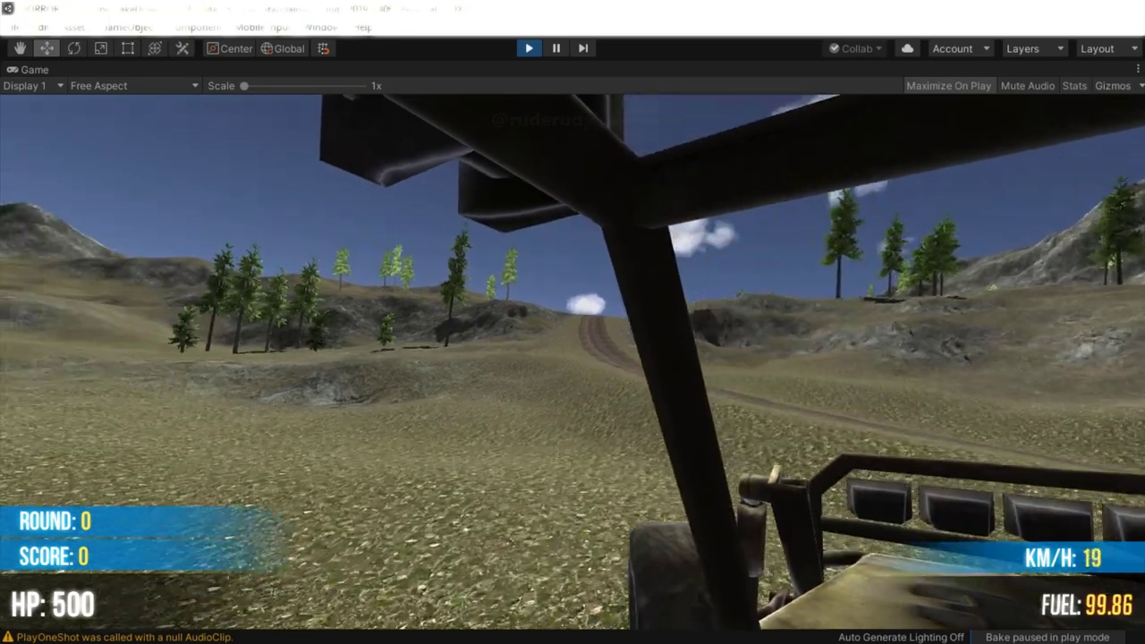
key(d)
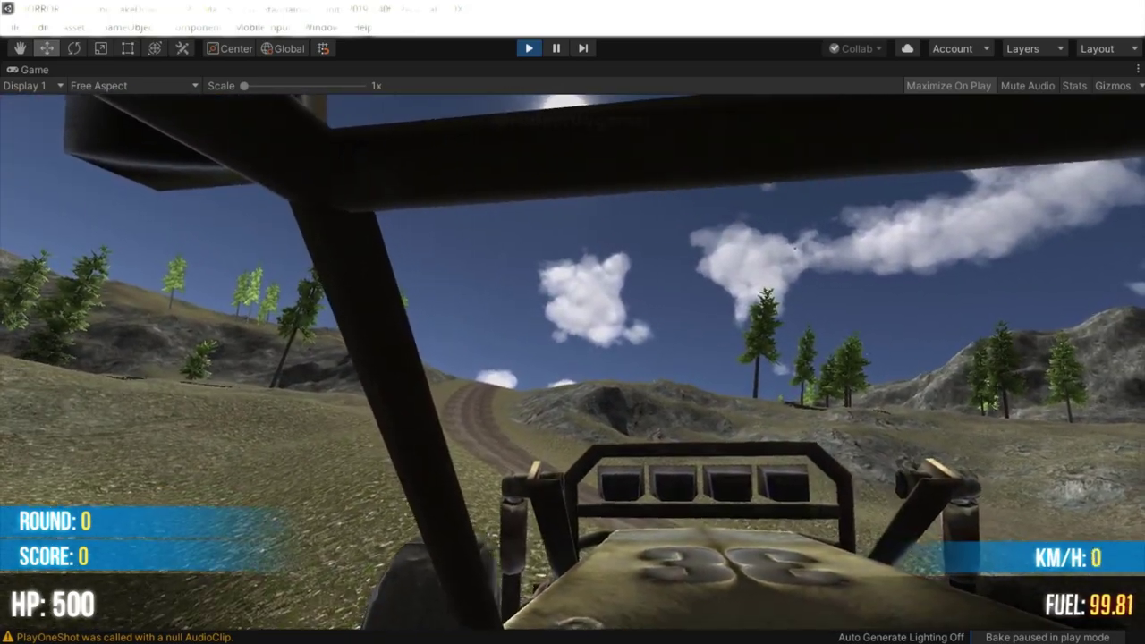
key(a)
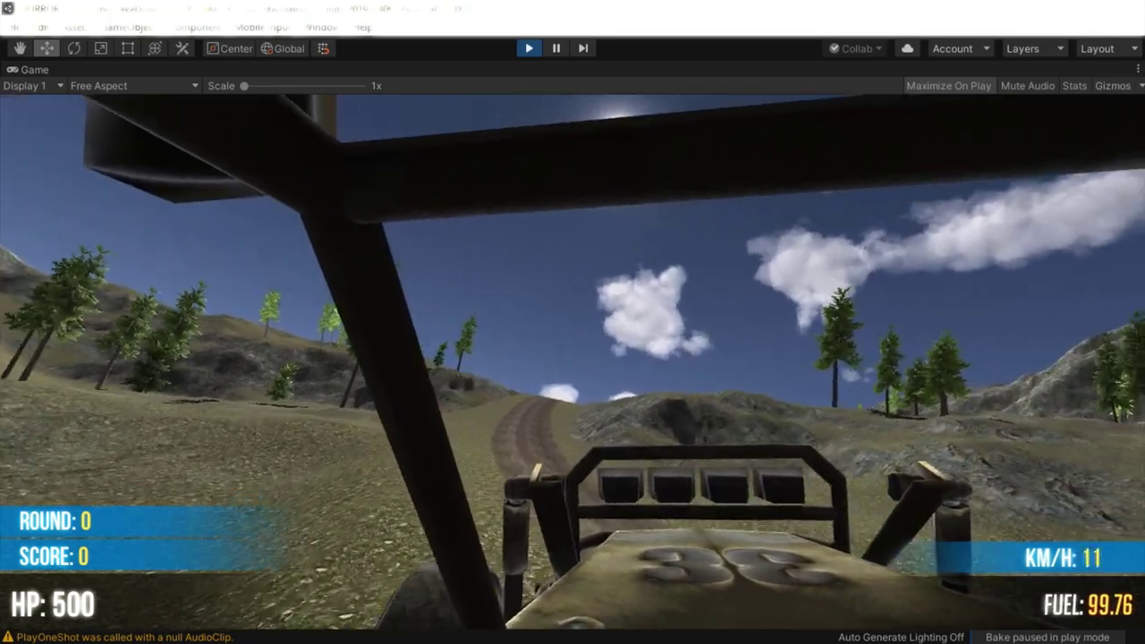
key(w)
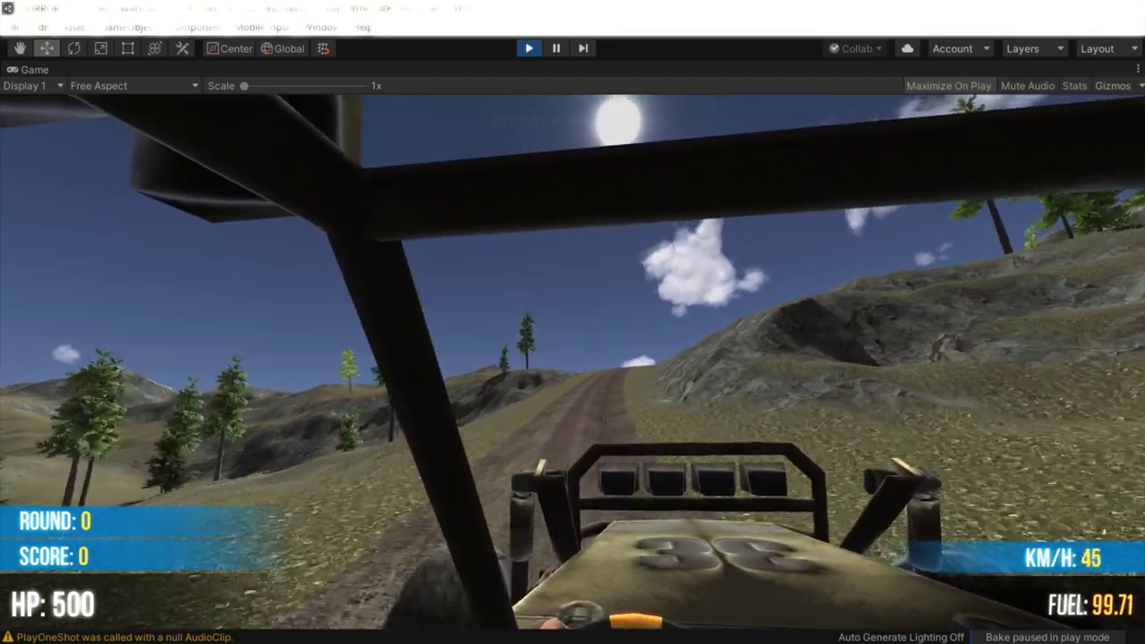
key(a)
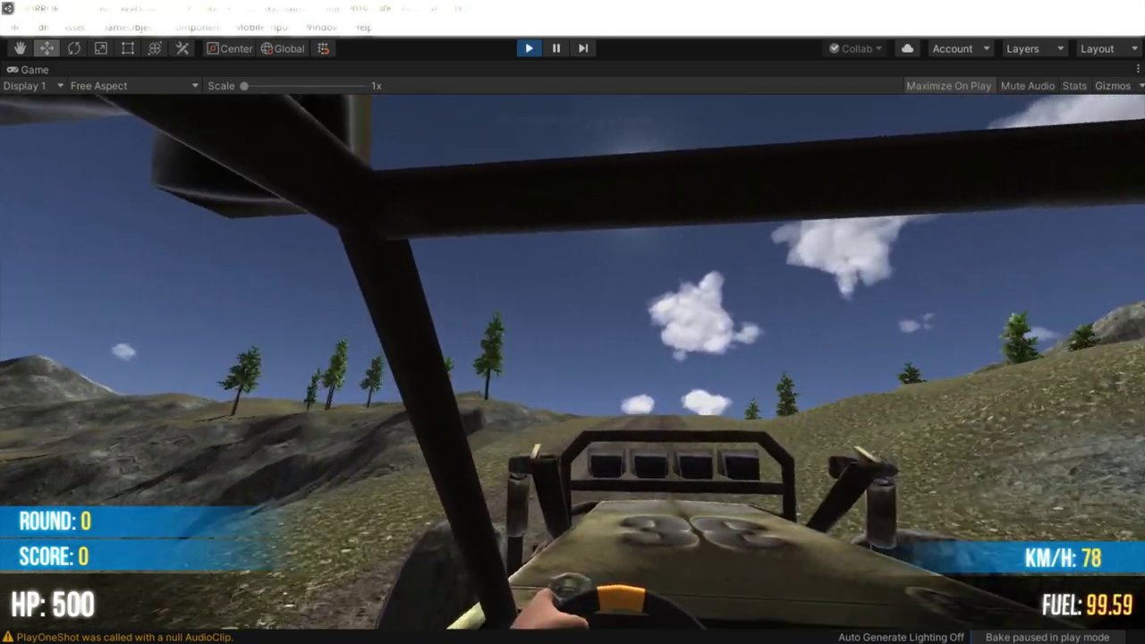
key(d)
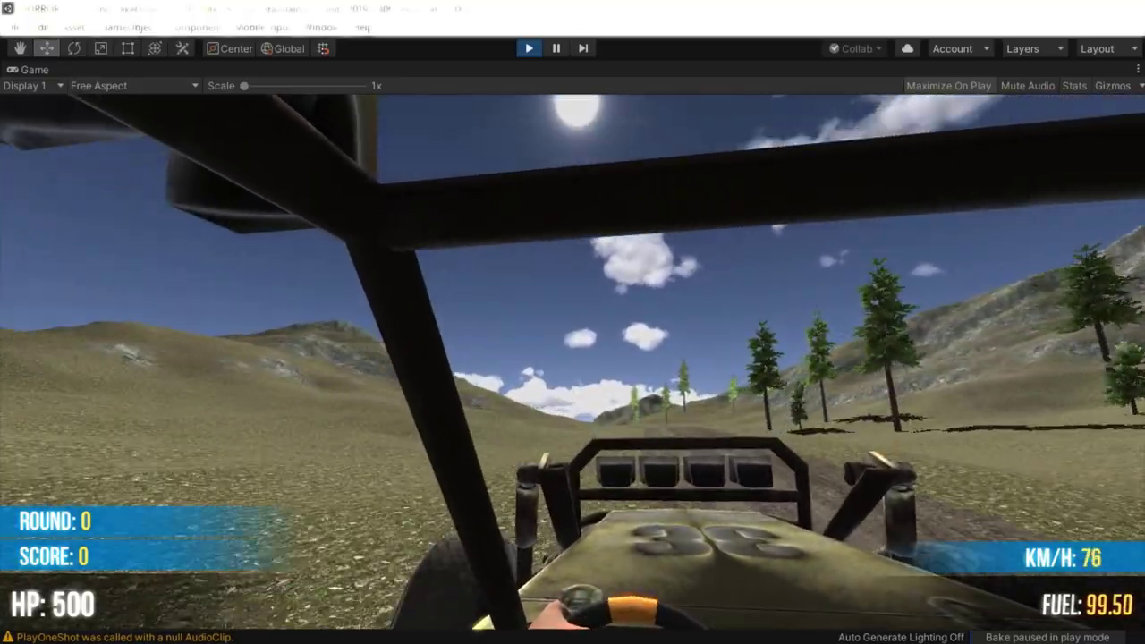
- Speed along the dirt road weaving left and right, then slow down and turn right
key(w)
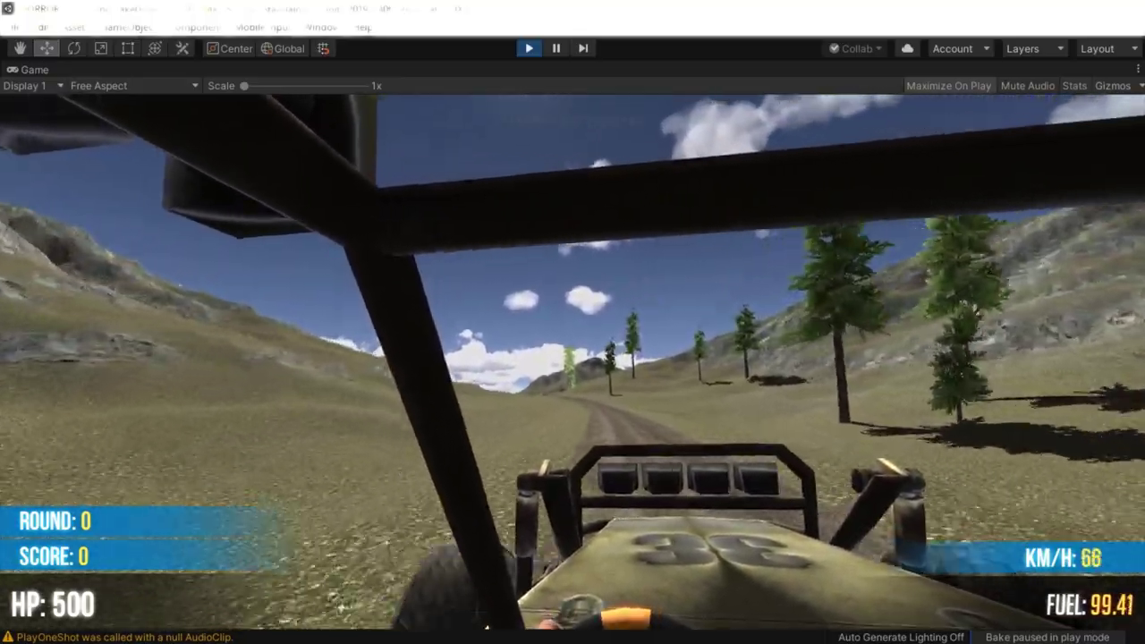
key(d)
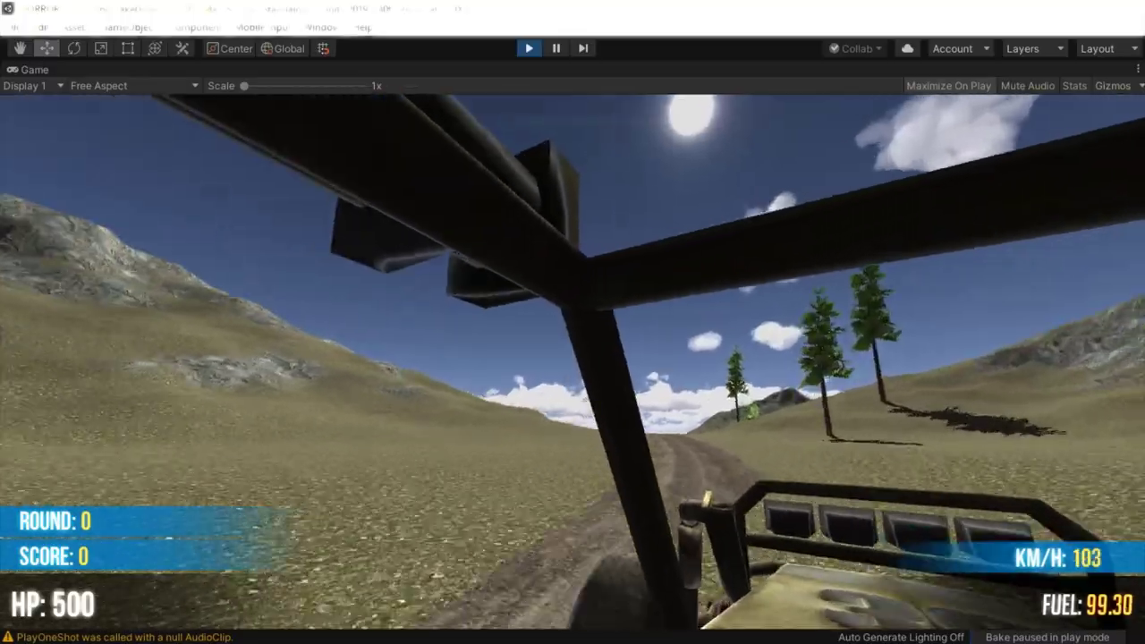
key(a)
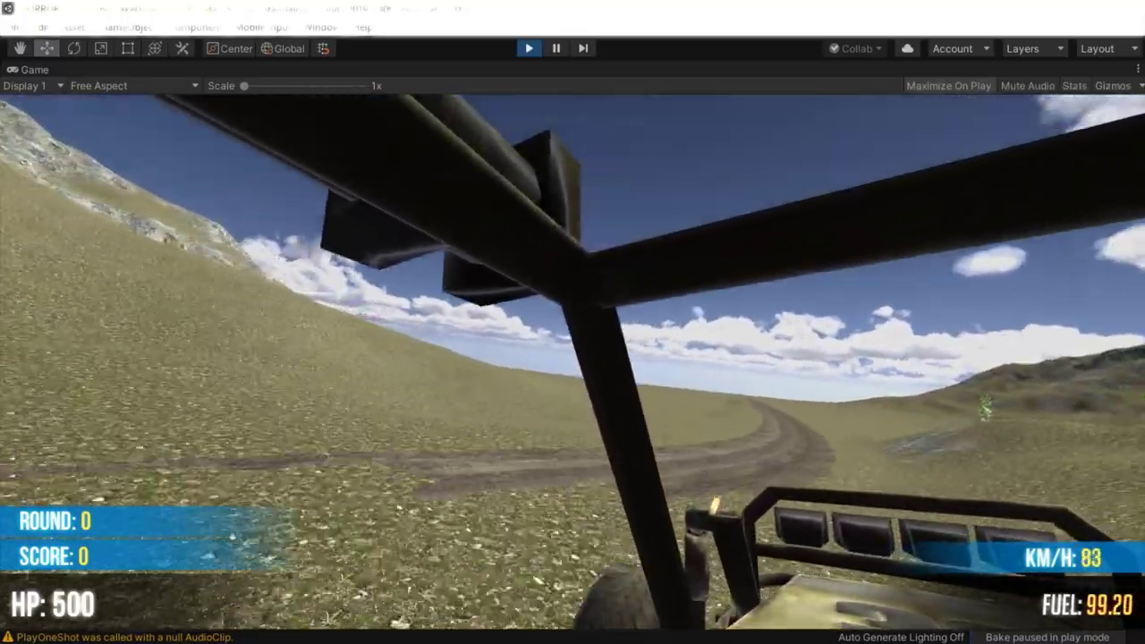
key(d)
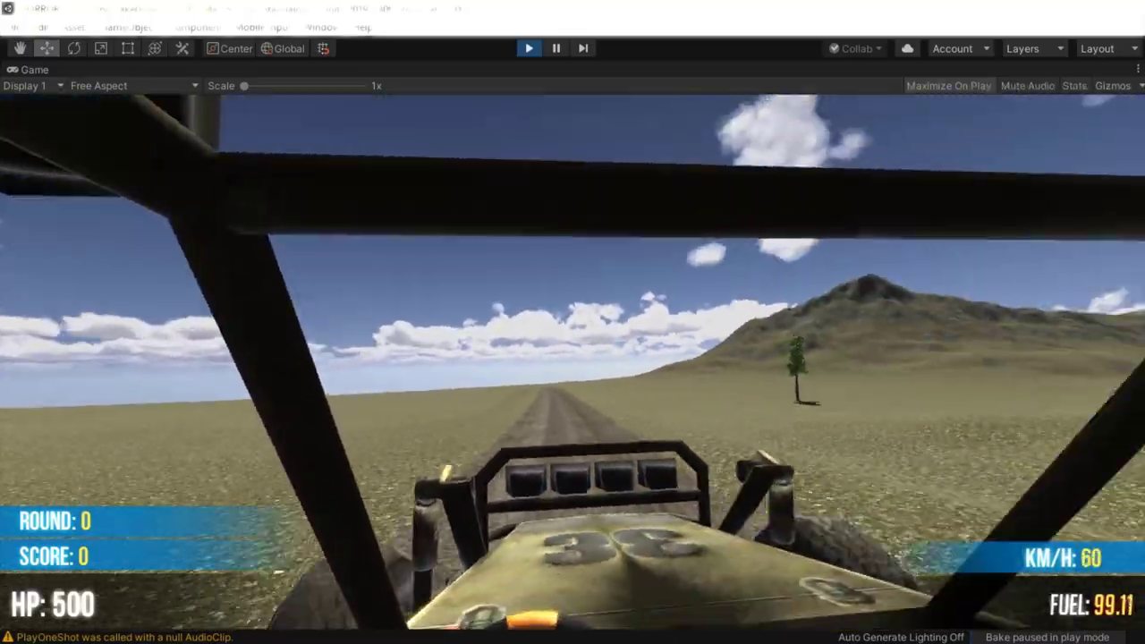
key(a)
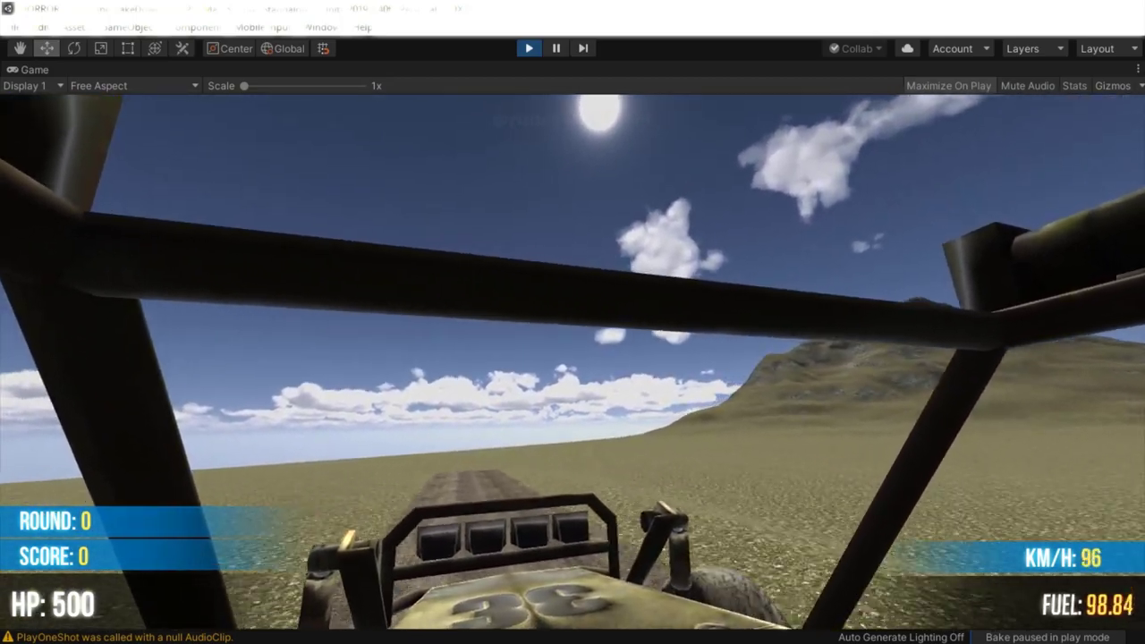
key(s)
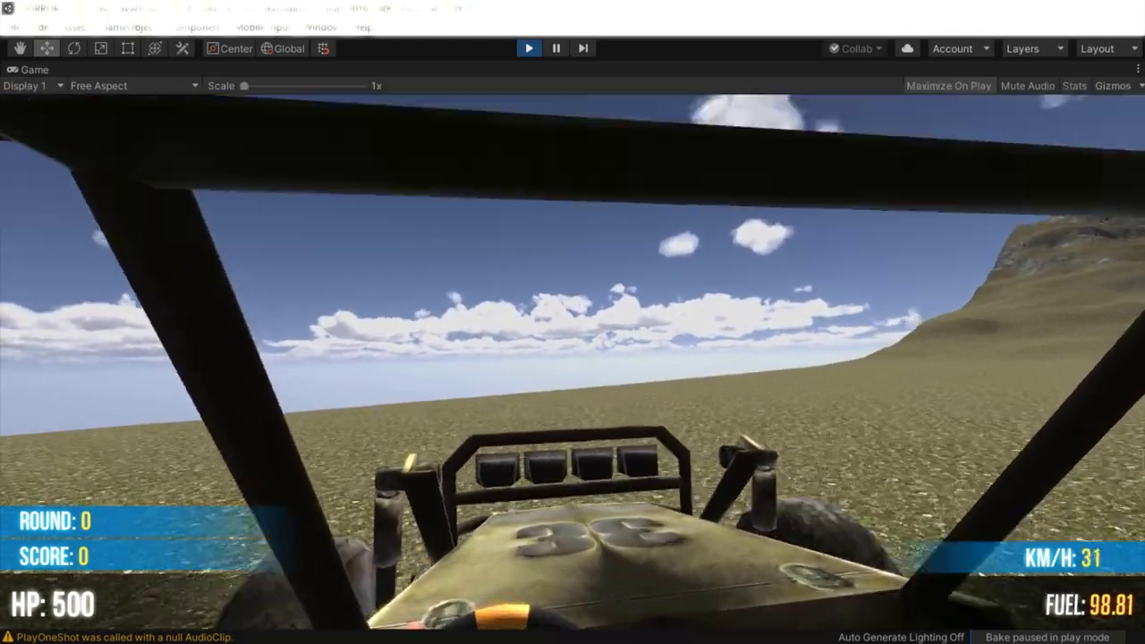
key(d)
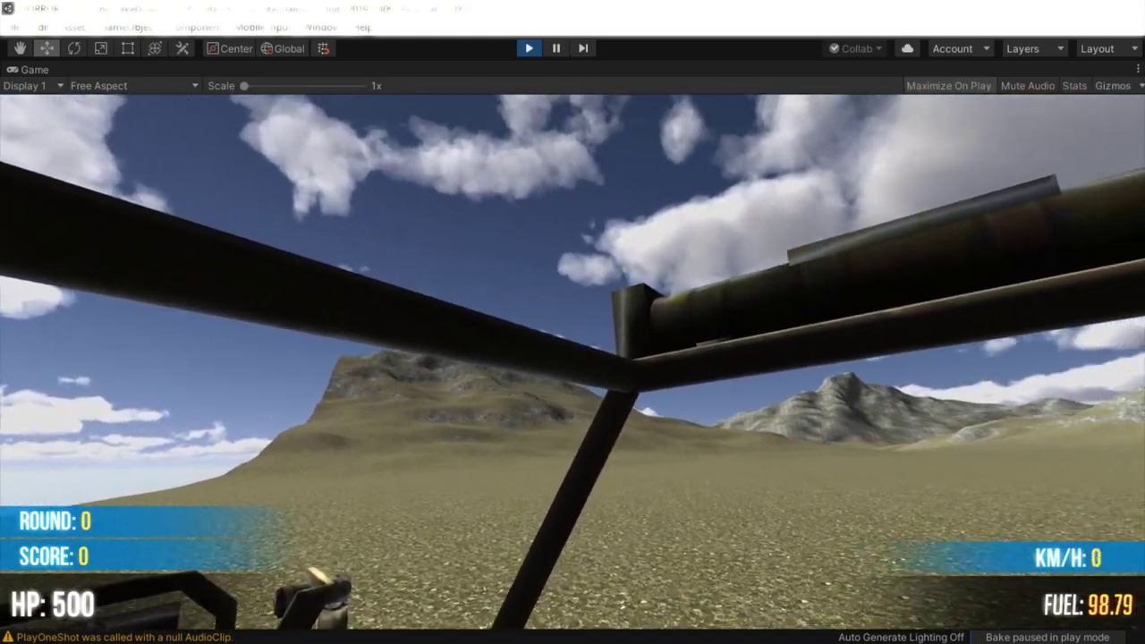
key(w)
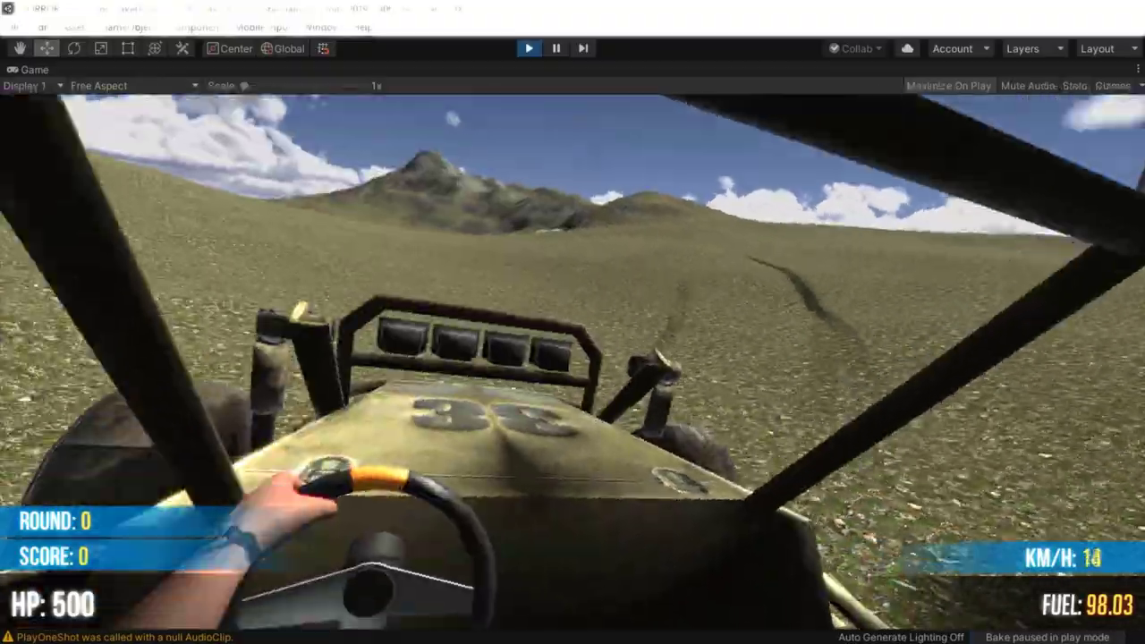
- Drive the buggy over the grassy hills and brake to 0 km/h beside the helicopter
key(w)
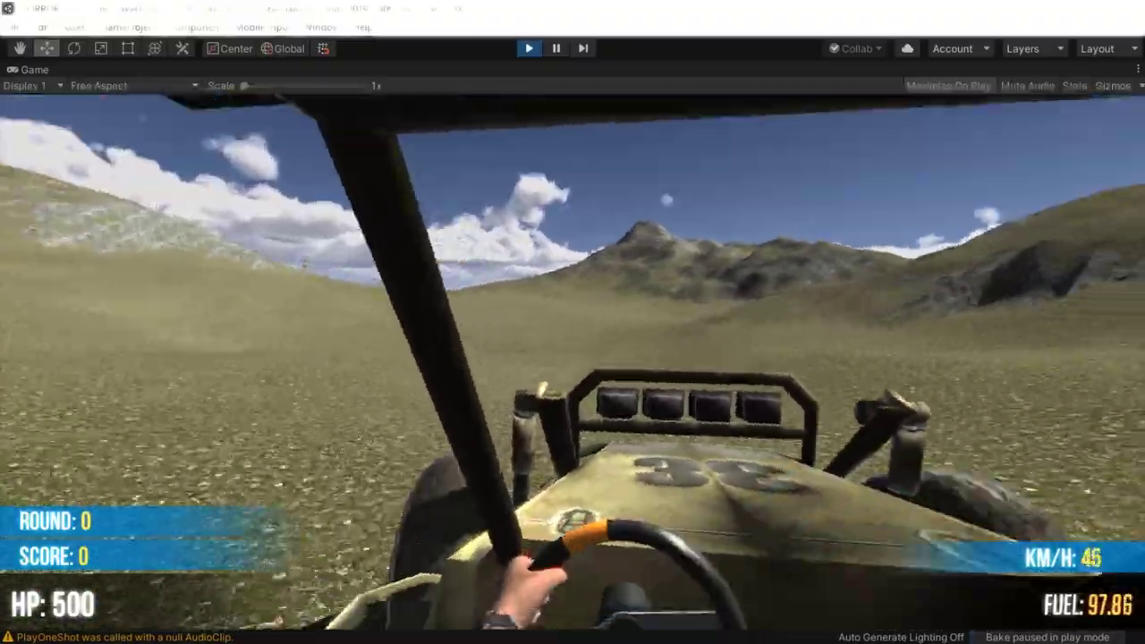
key(w)
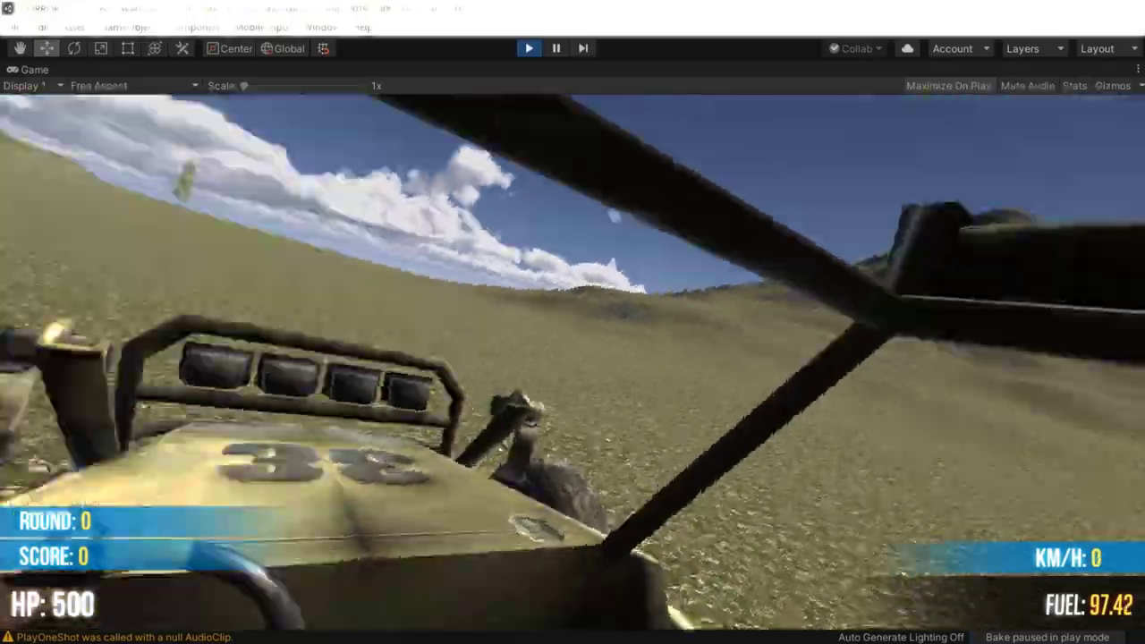
key(w)
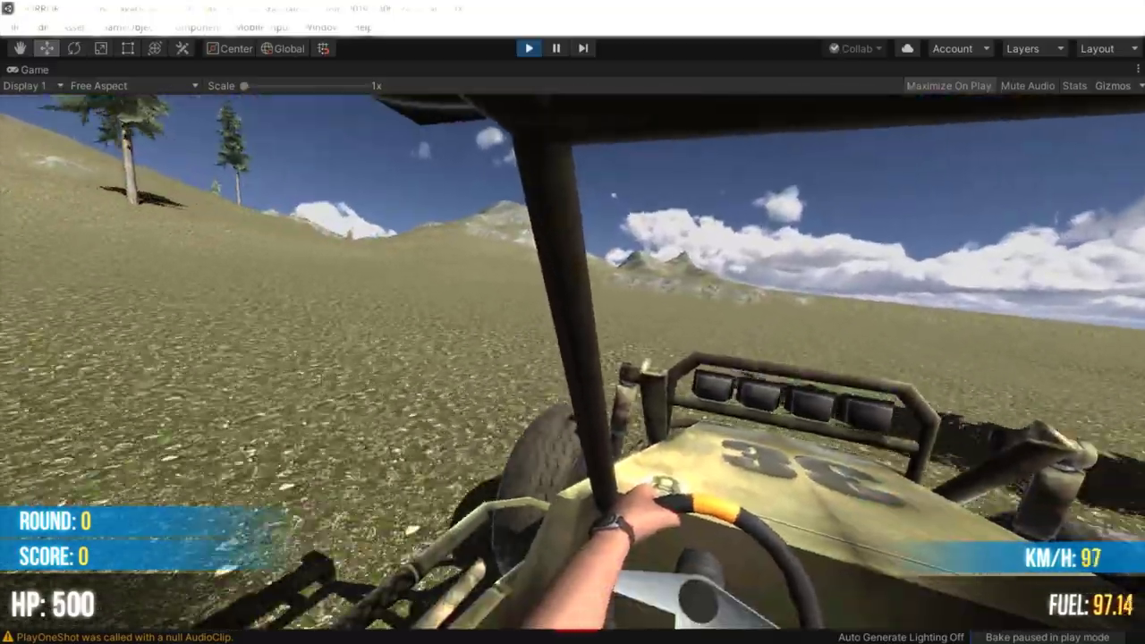
key(s)
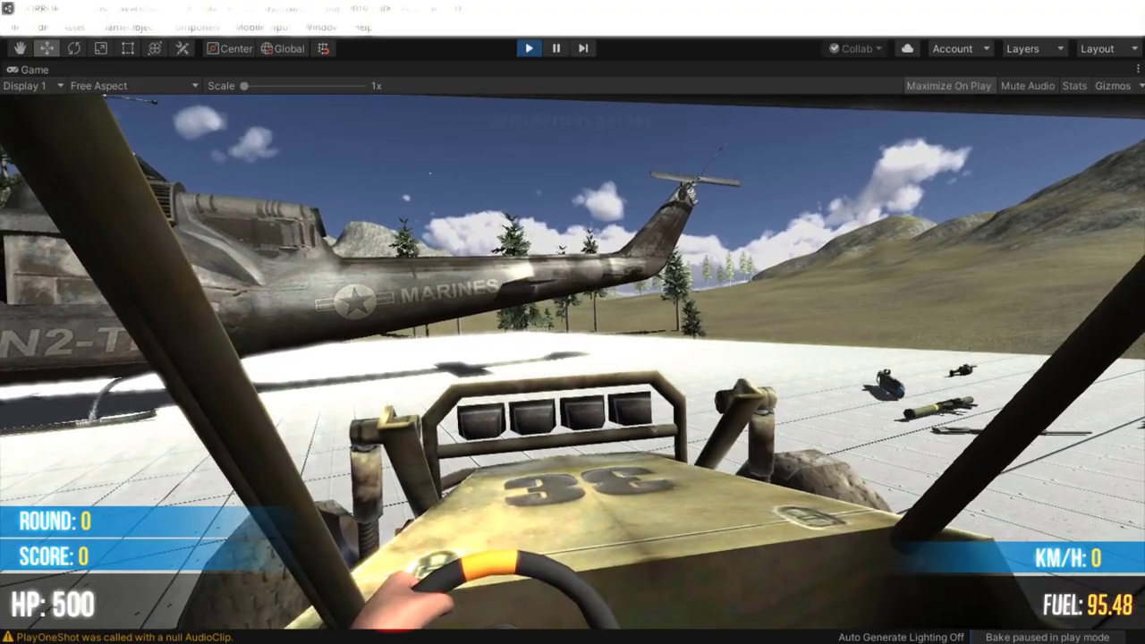
- Exit the buggy, walk around into the helicopter's cabin, and take the pilot seat
key(e)
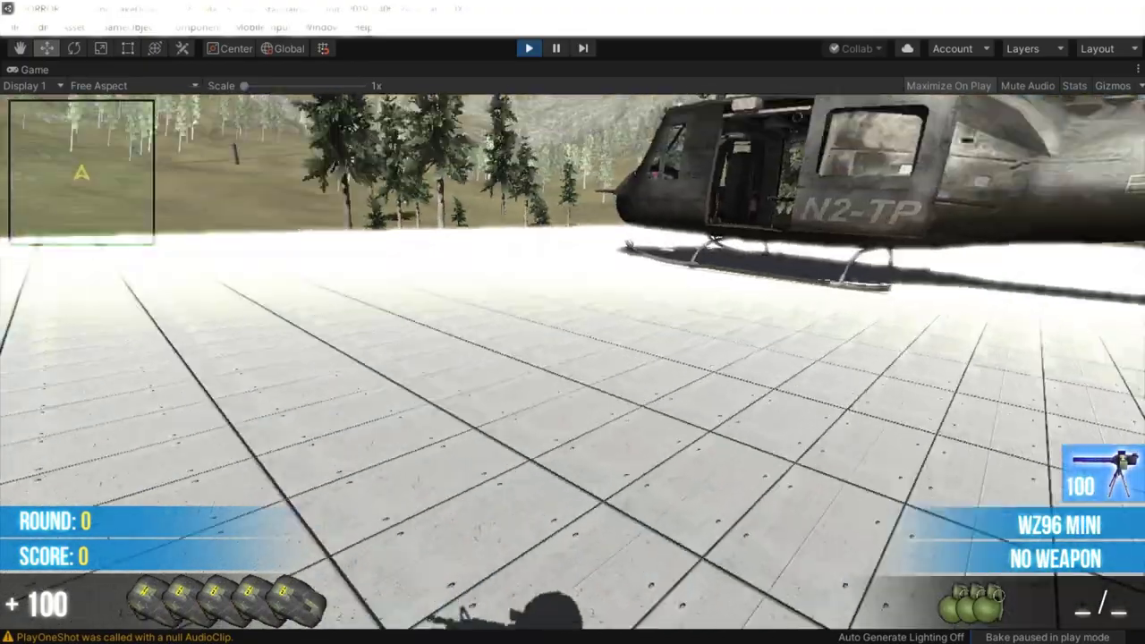
key(w)
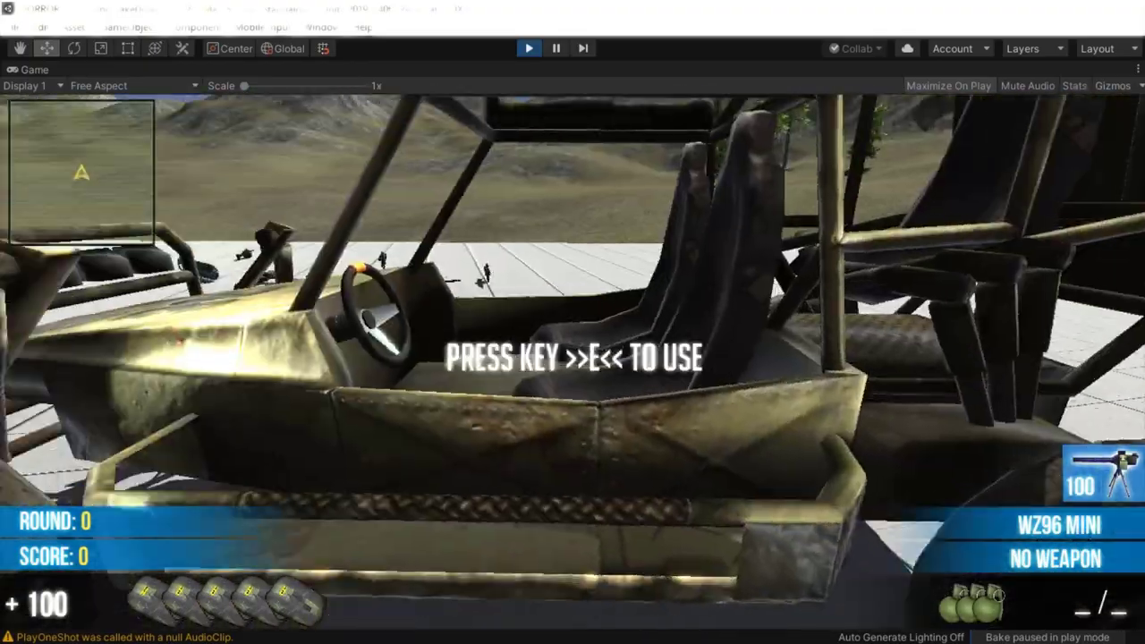
key(w)
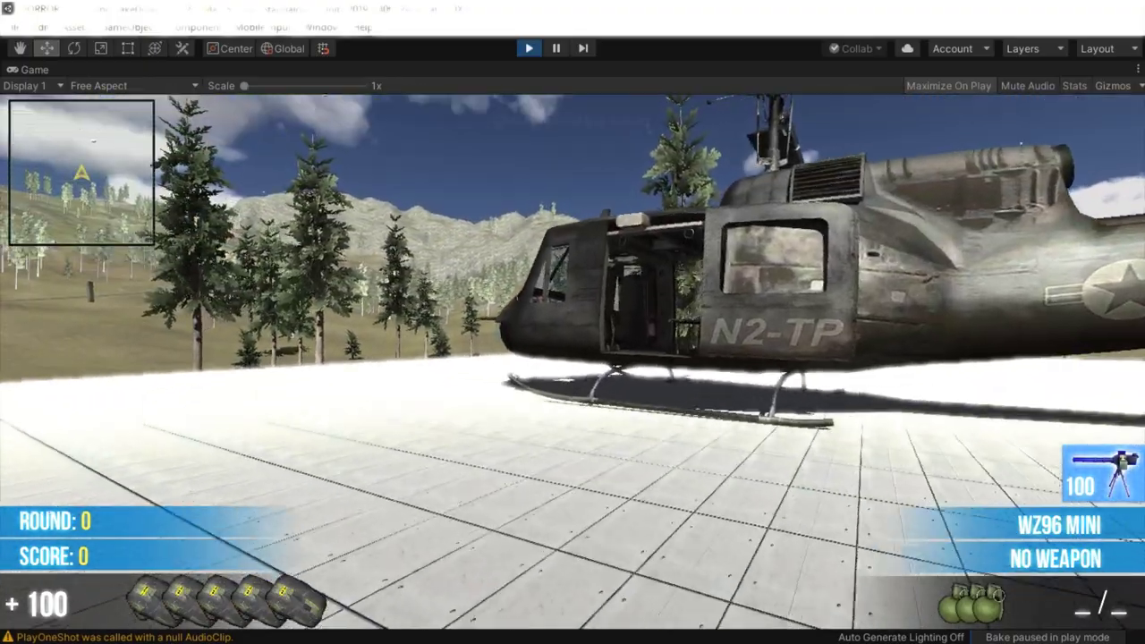
key(w)
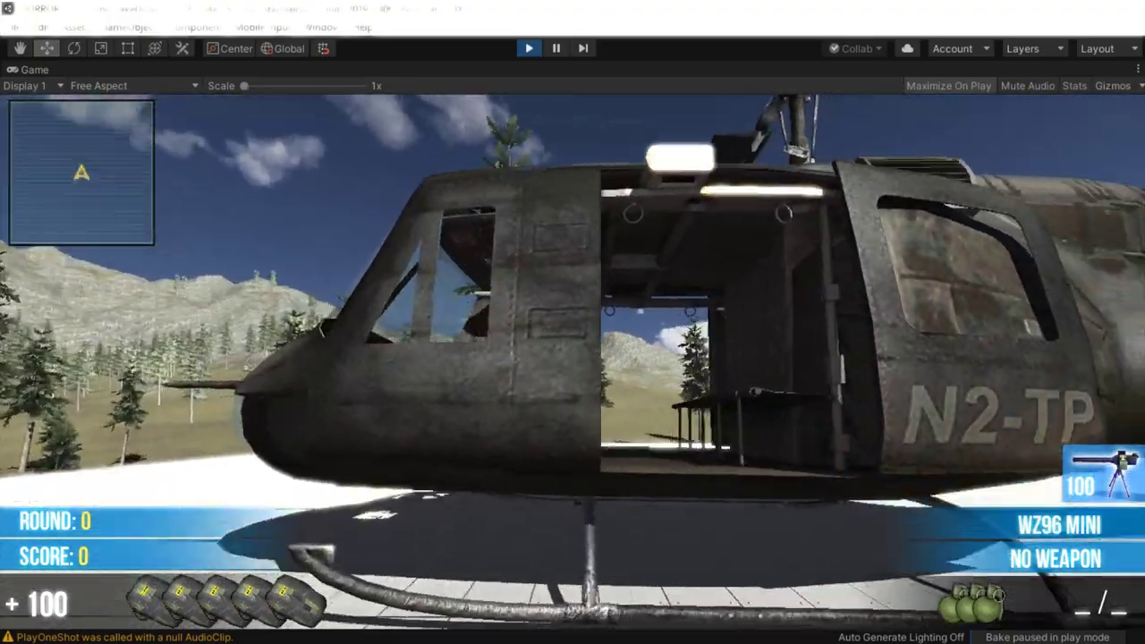
key(w)
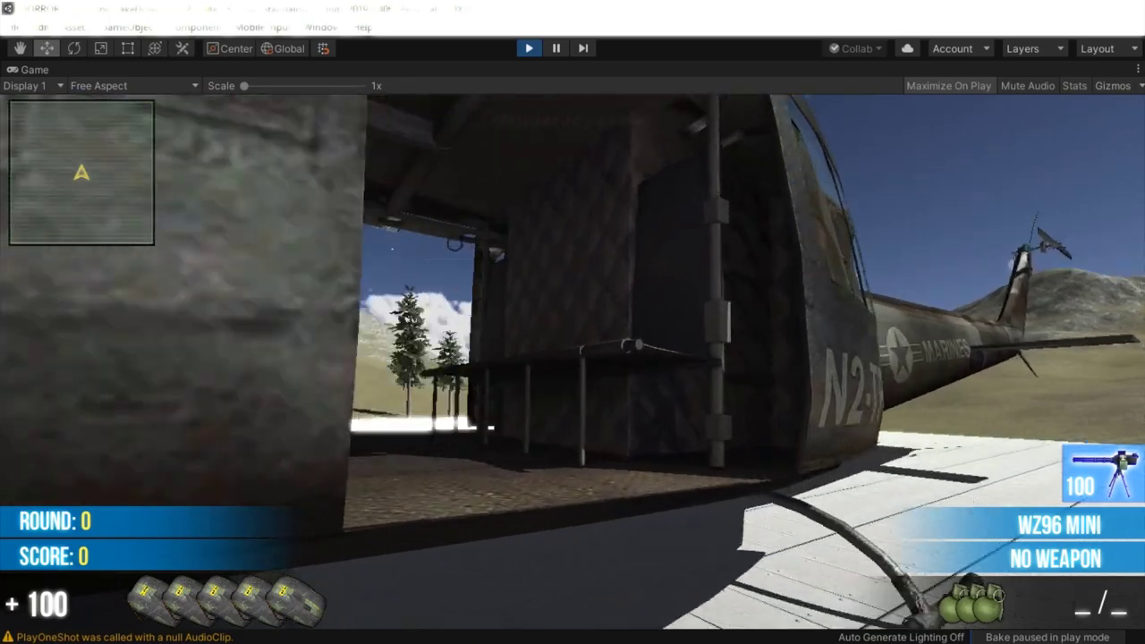
key(w)
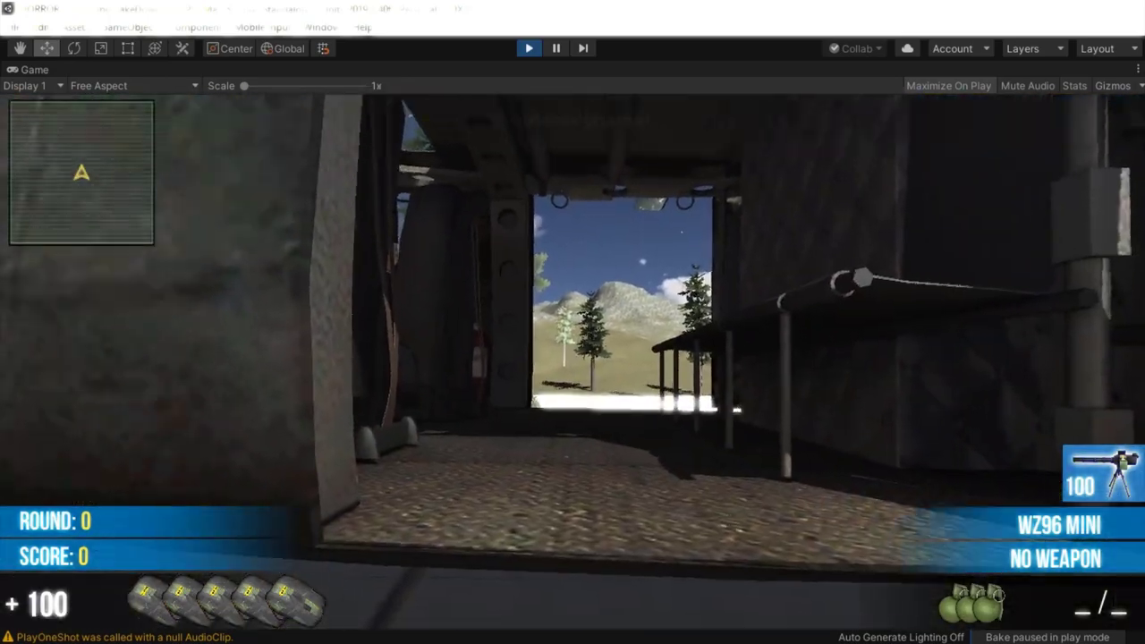
key(w)
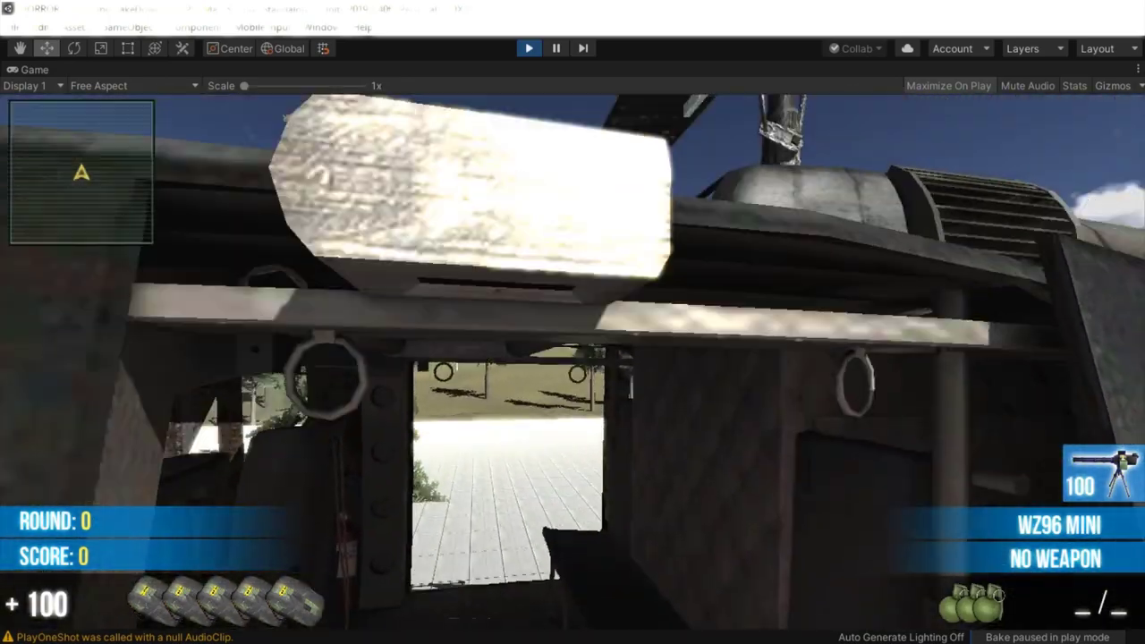
key(w)
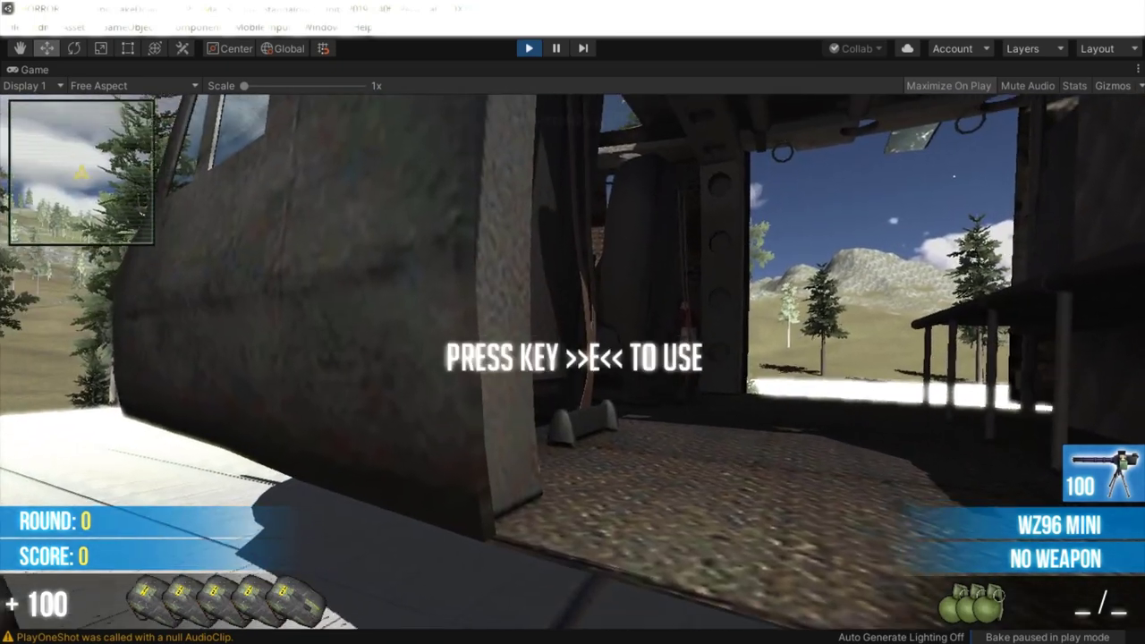
key(e)
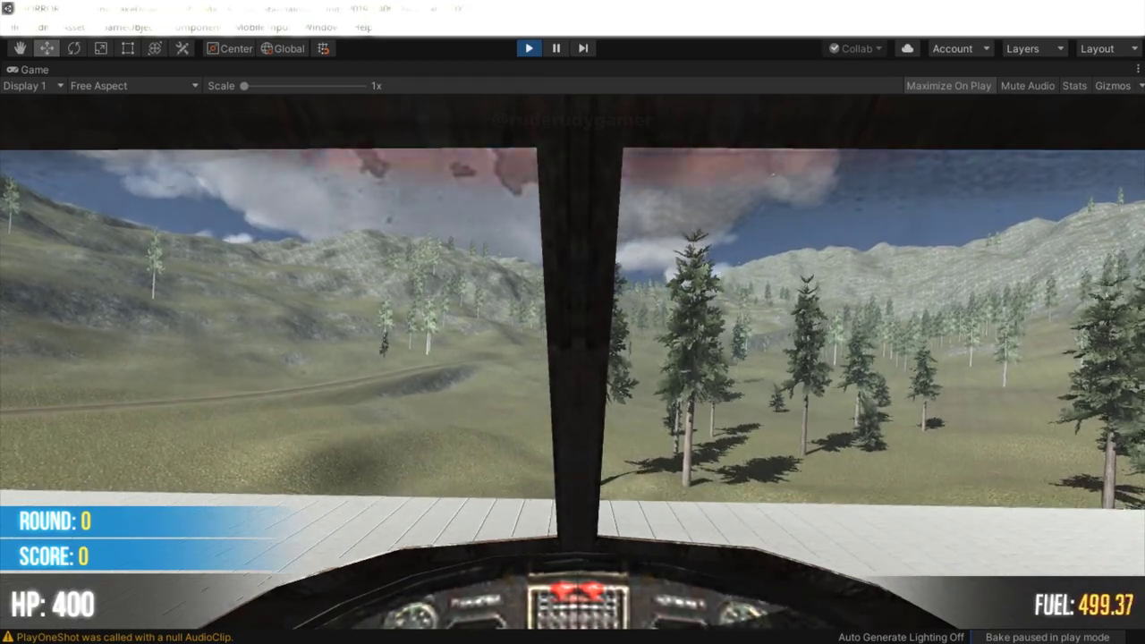
- Lift off nose-down and bank the helicopter left over the hillside before levelling out
key(w)
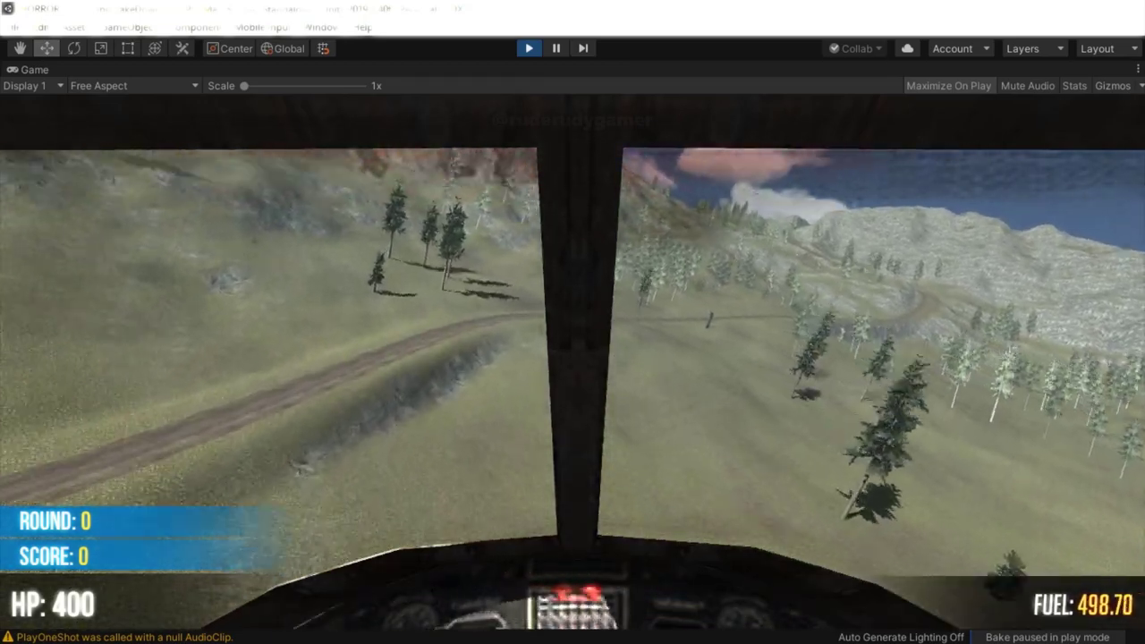
key(a)
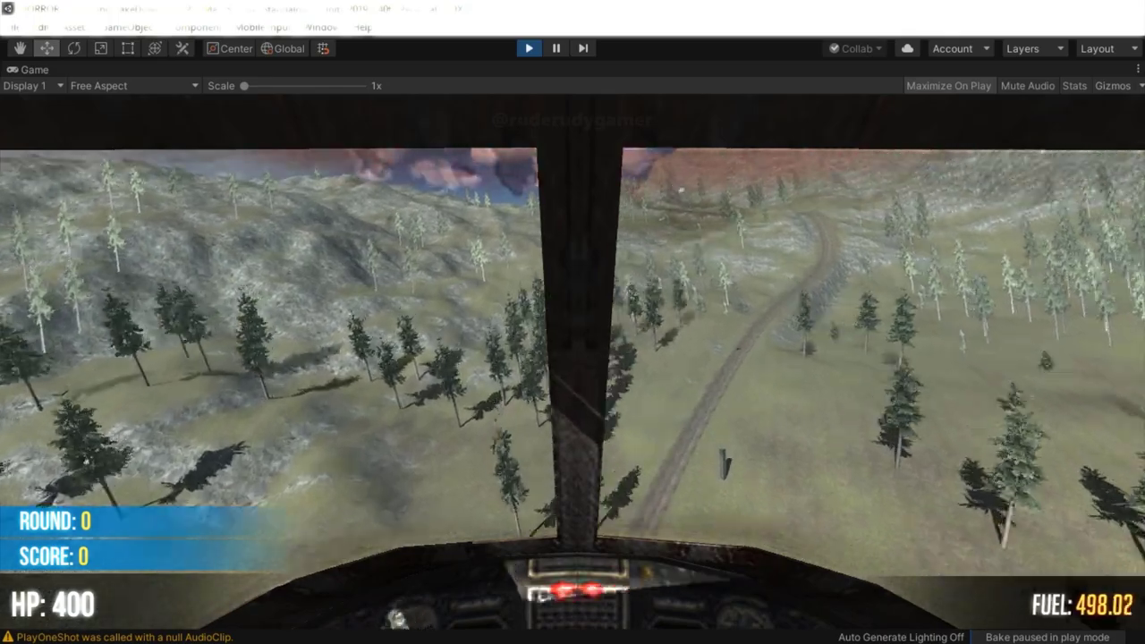
key(a)
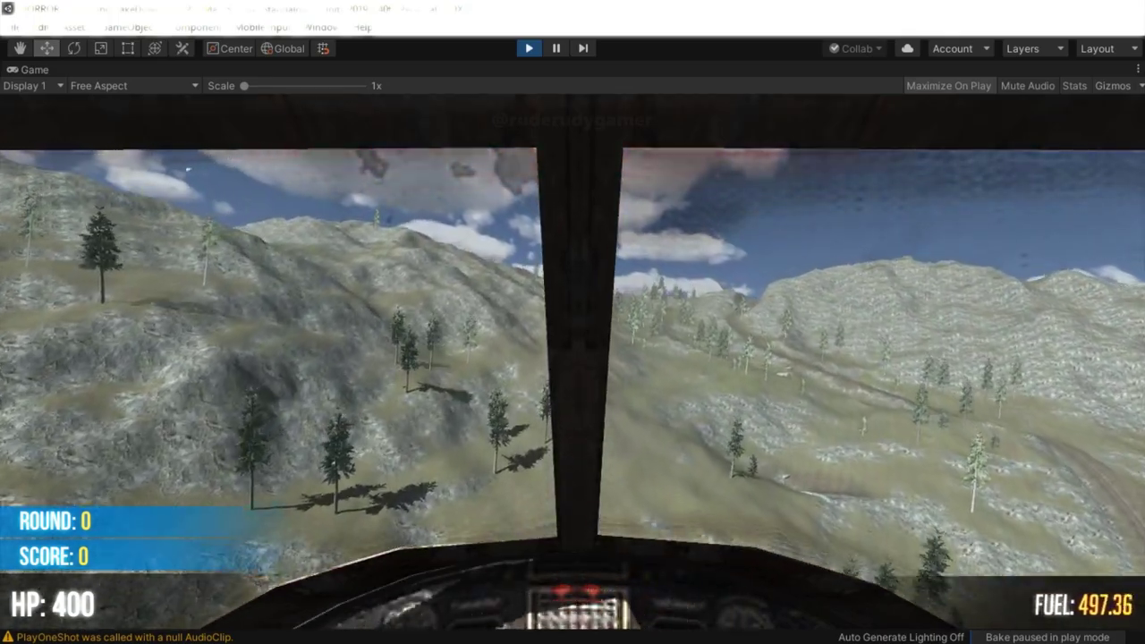
key(a)
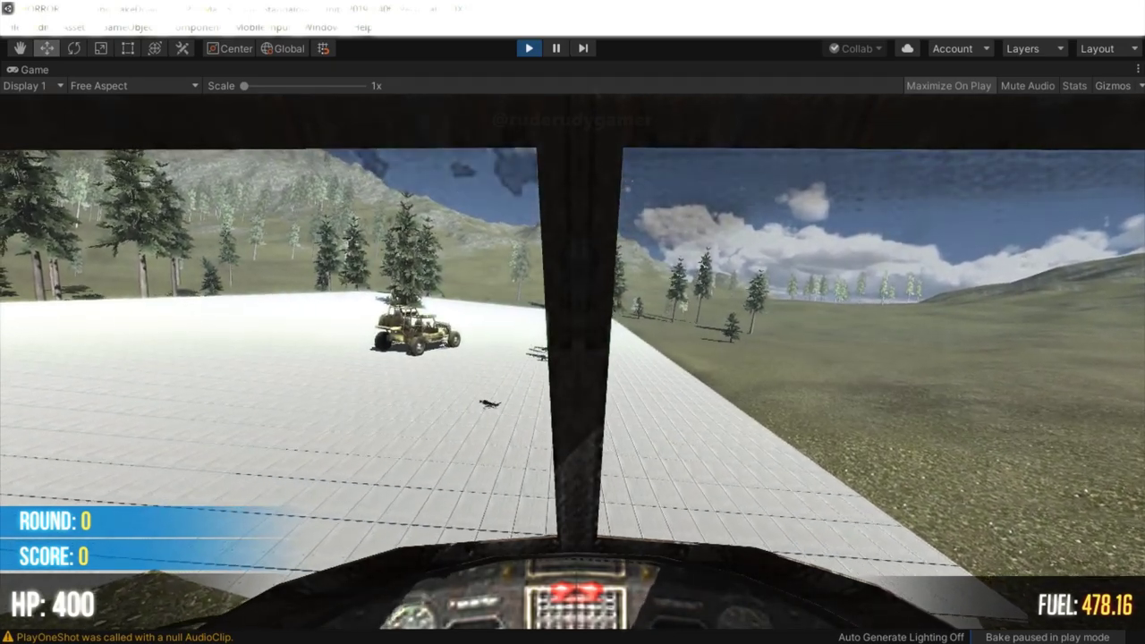
- Exit the helicopter, back away, and stand beside the buggy with the radio in hand
key(f)
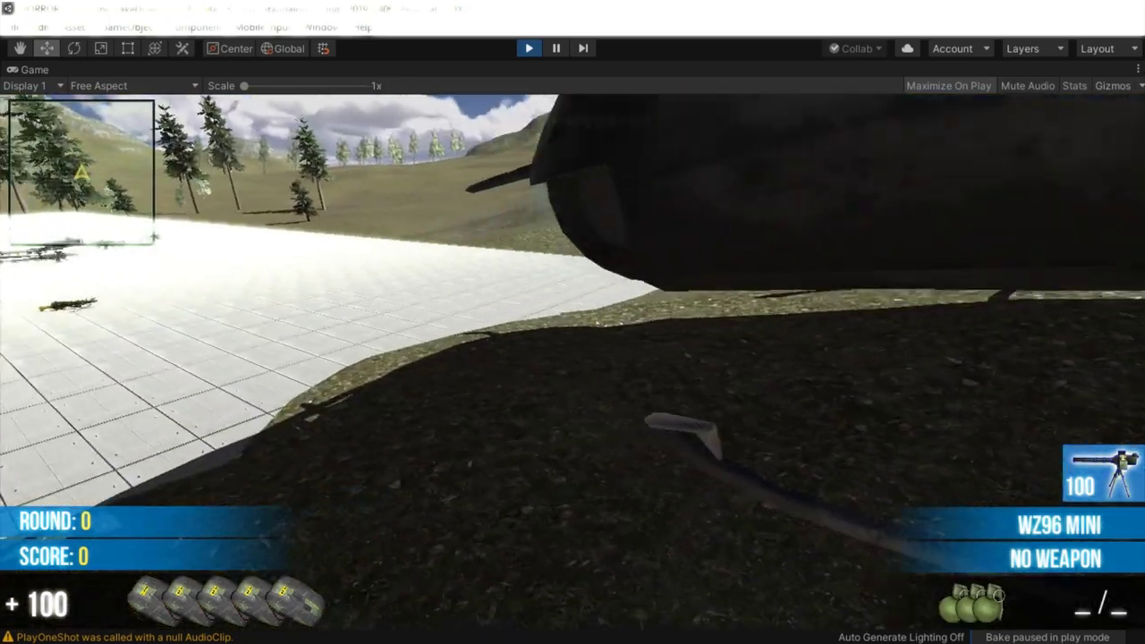
key(s)
key(s)
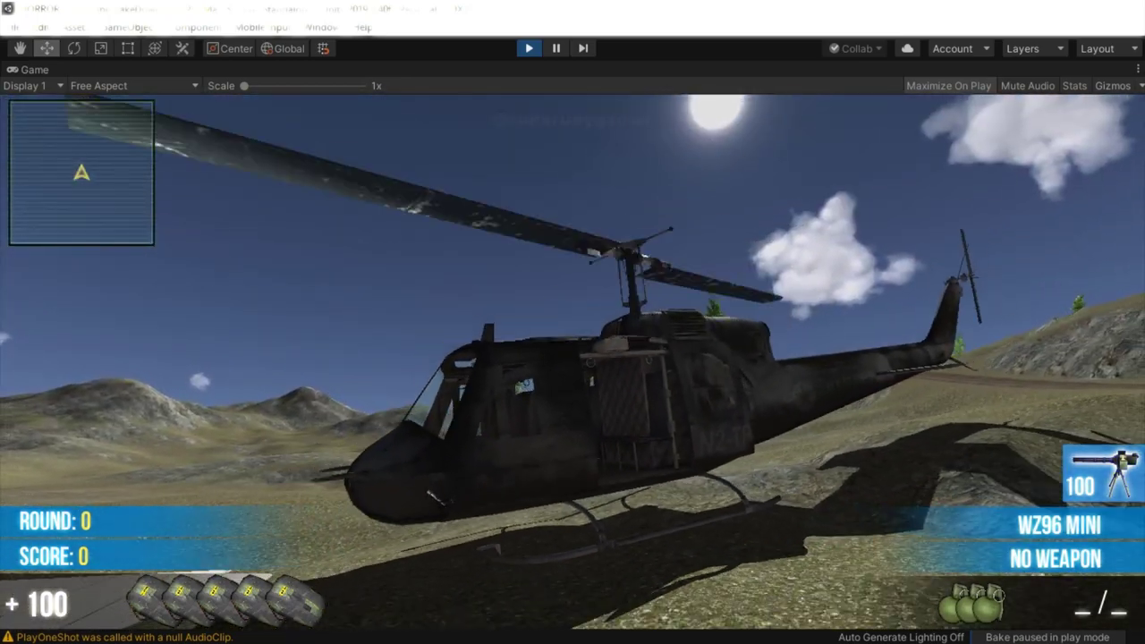
key(s)
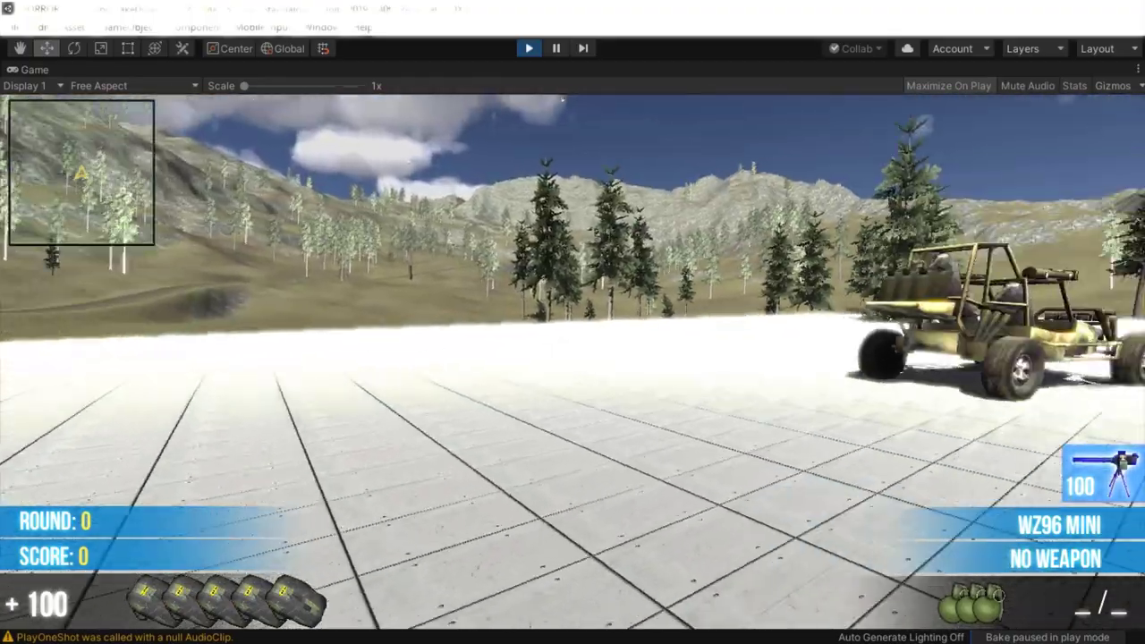
key(w)
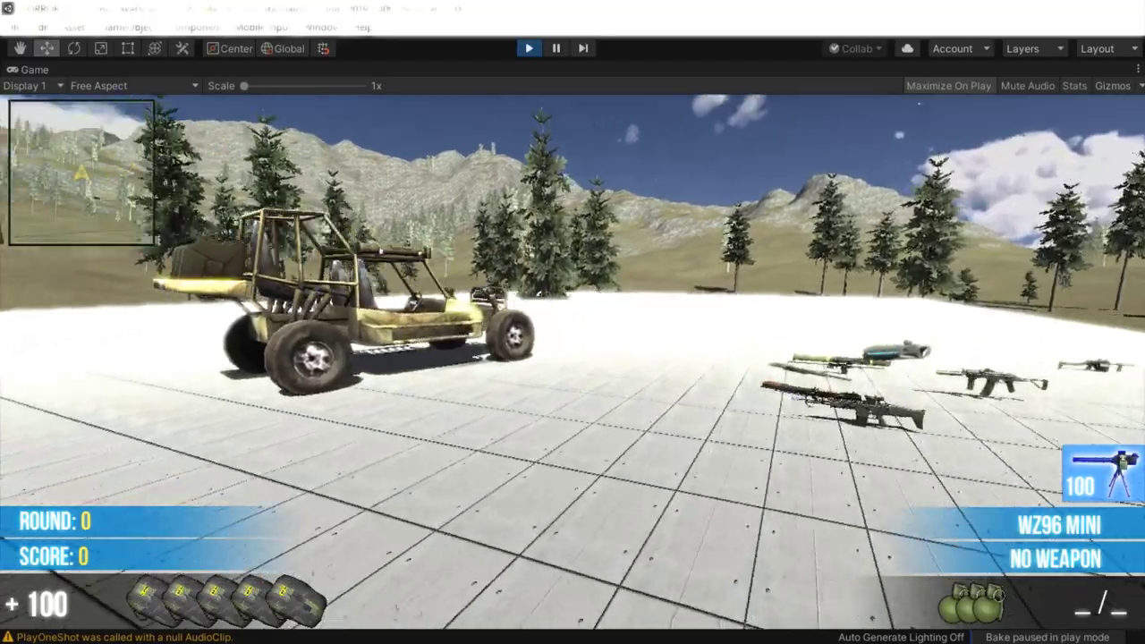
key(s)
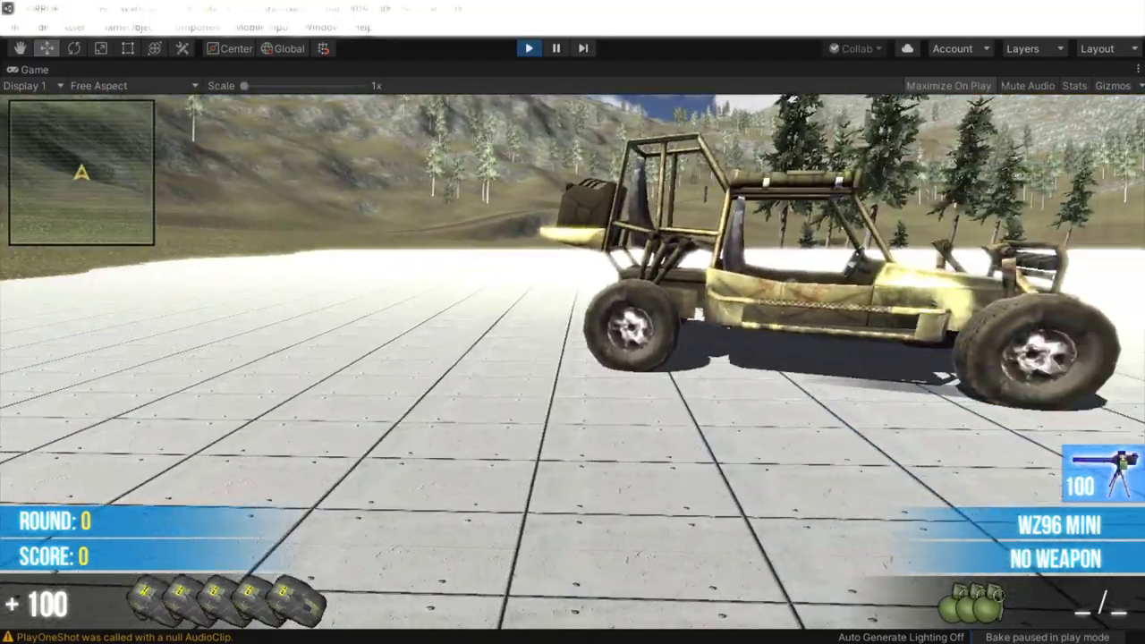
key(4)
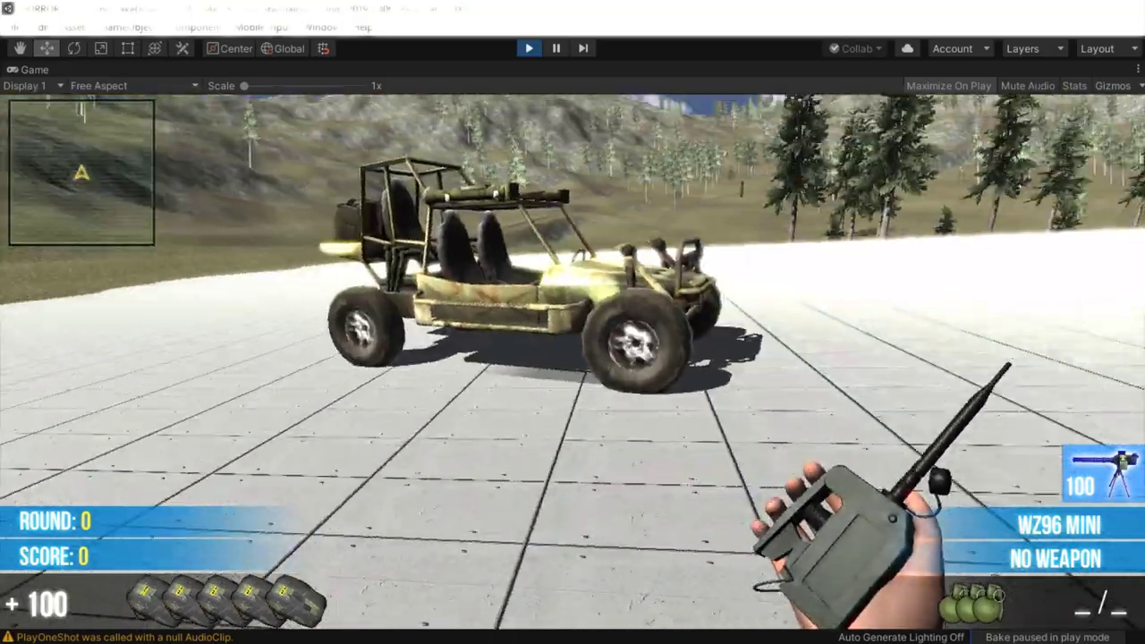
- Walk past the buggy to the helicopter's cockpit, then back off to see its whole side
key(w)
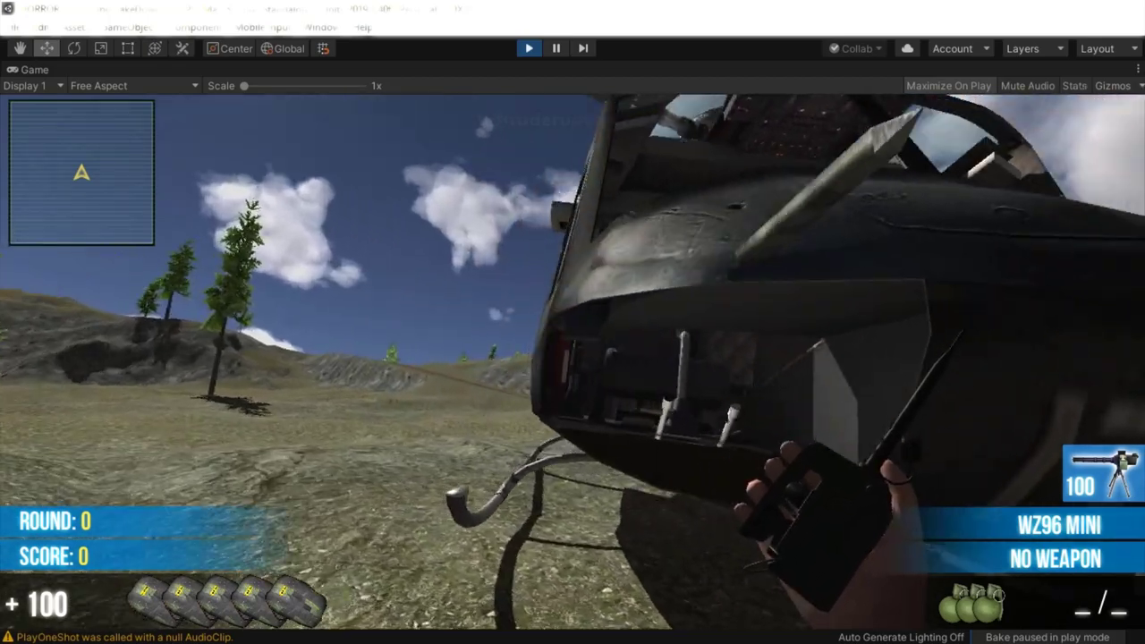
key(w)
key(s)
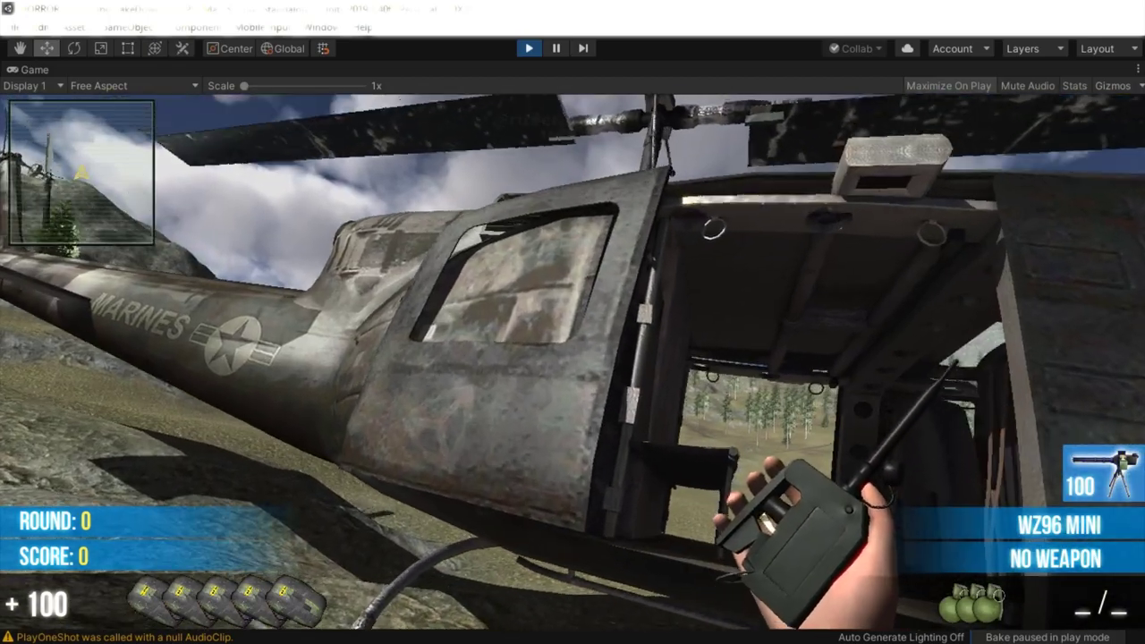
- Throw two grenades at the helicopter's door, then walk back toward the buggy on the pad
key(g)
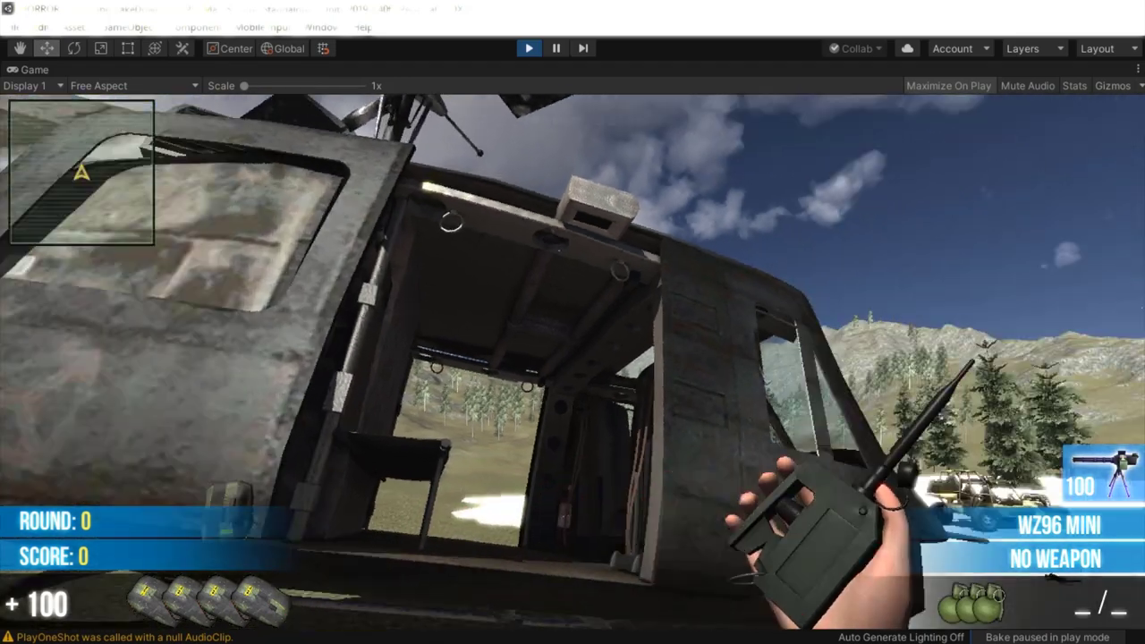
key(g)
key(g)
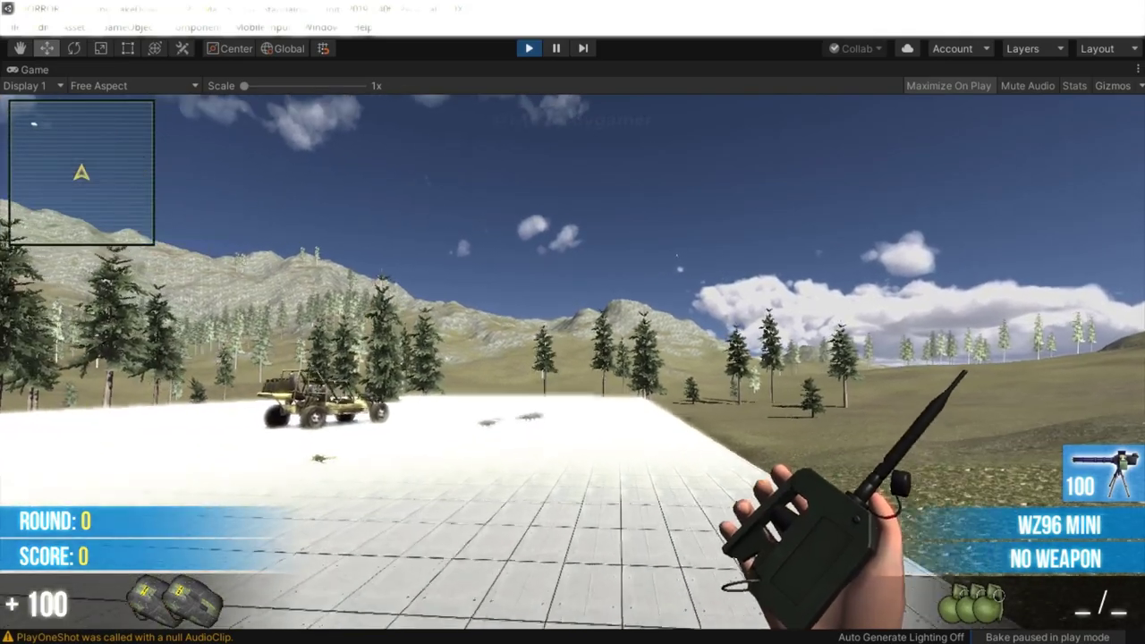
key(w)
key(w)
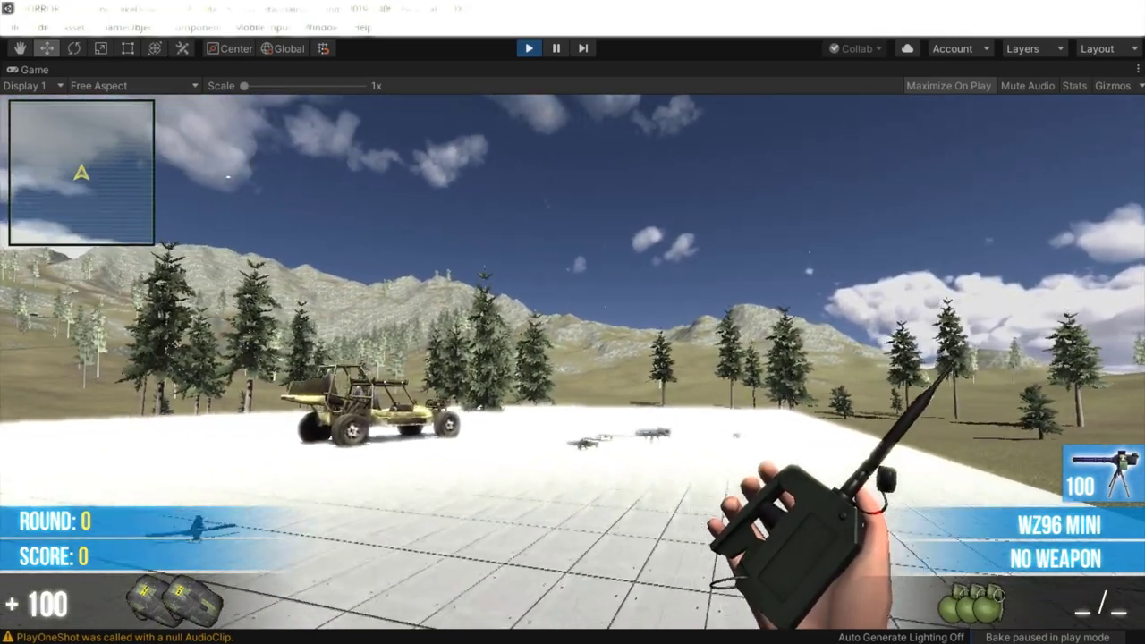
key(w)
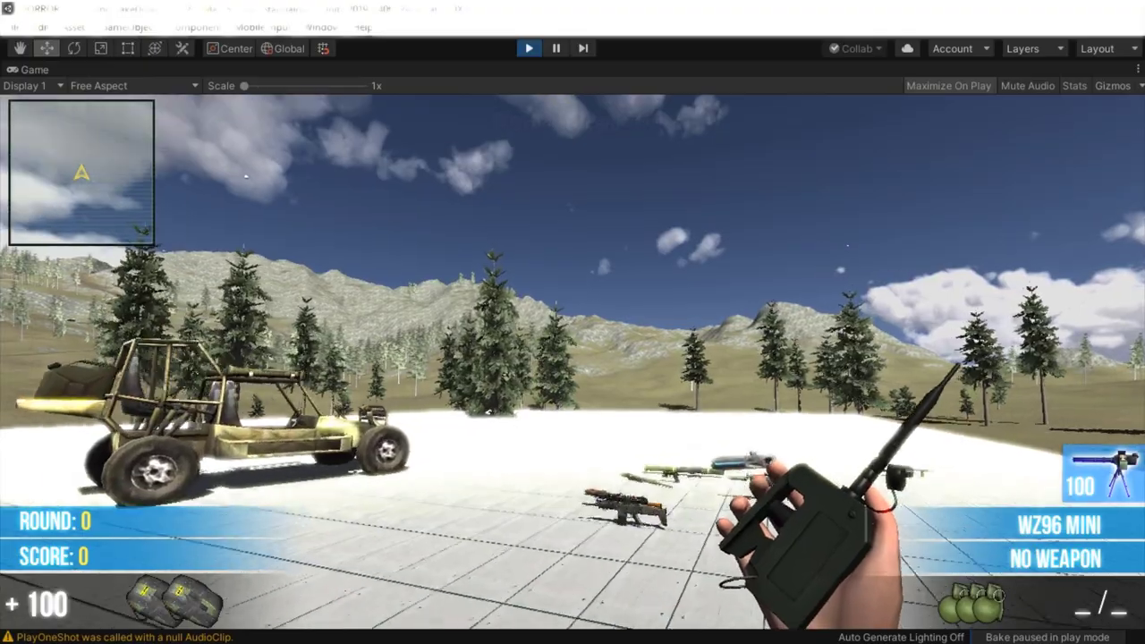
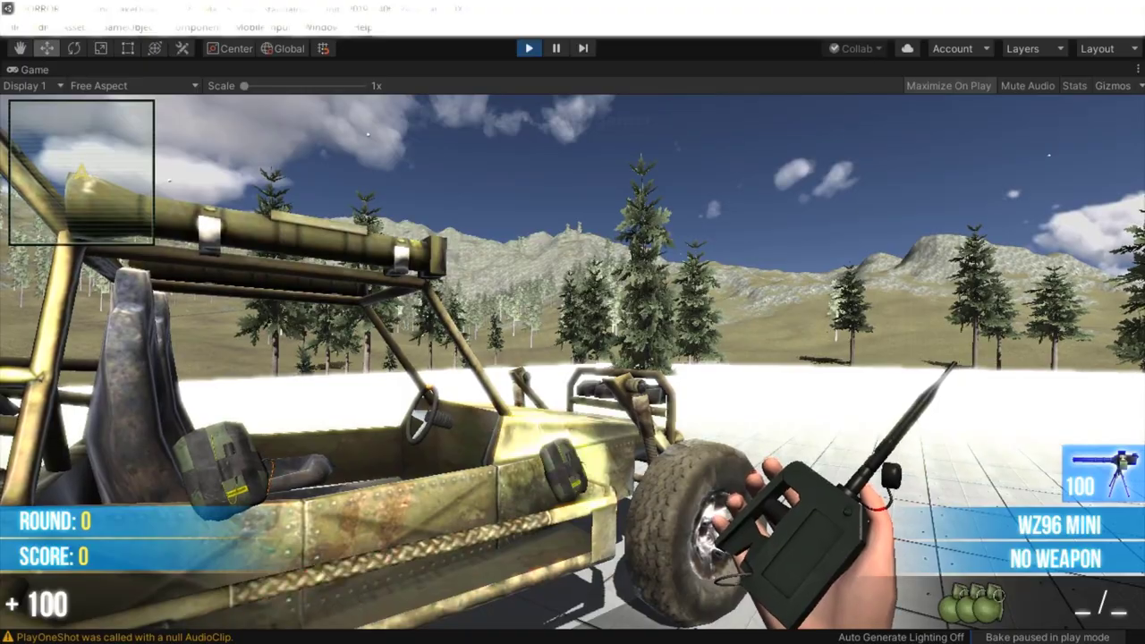
- Circle the buggy and helicopter, approach the dropped weapons, then pause the game with Esc
key(s)
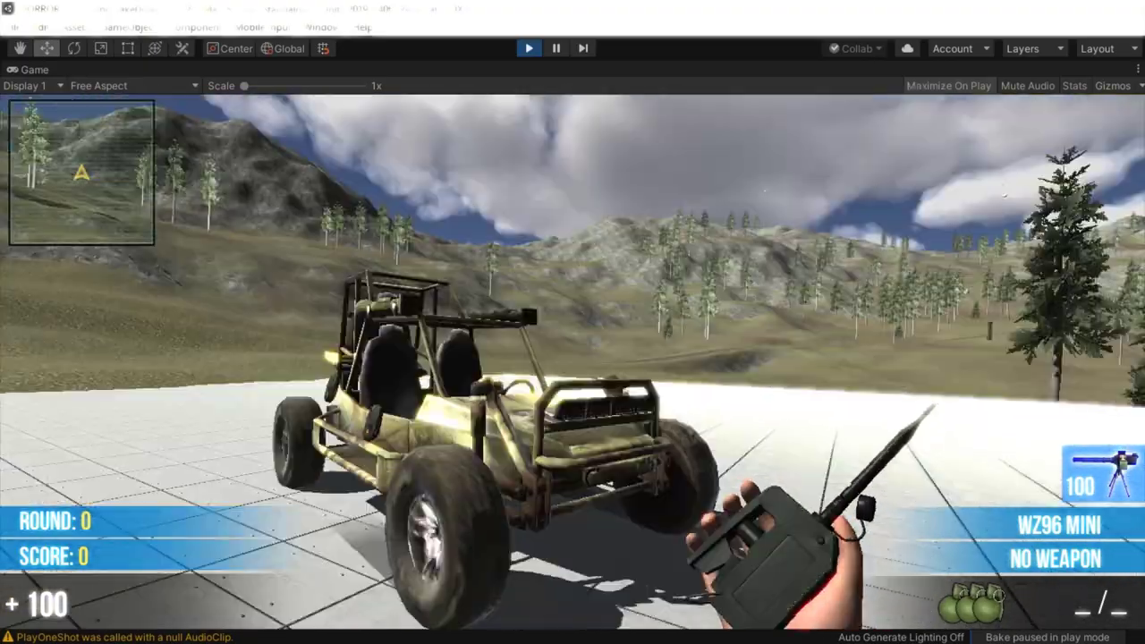
key(d)
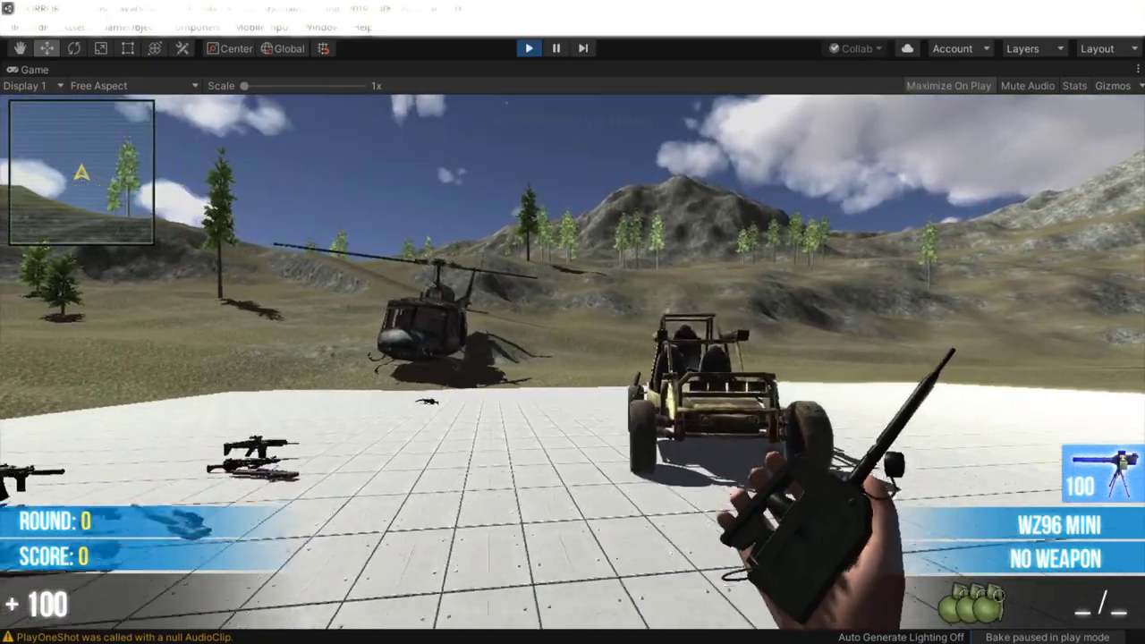
key(s)
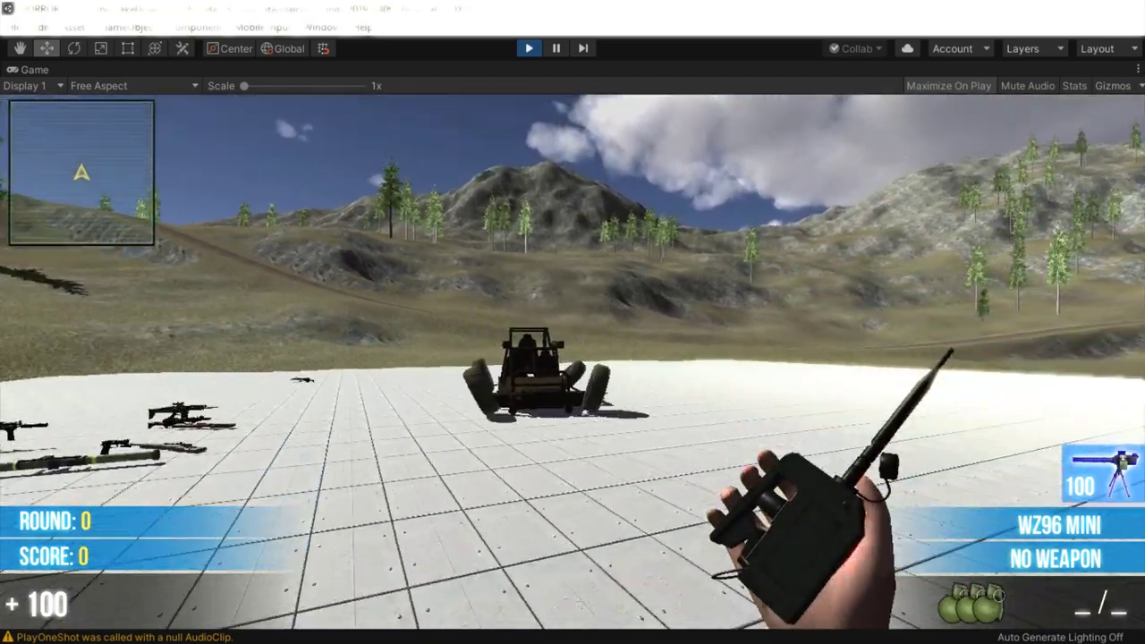
key(w)
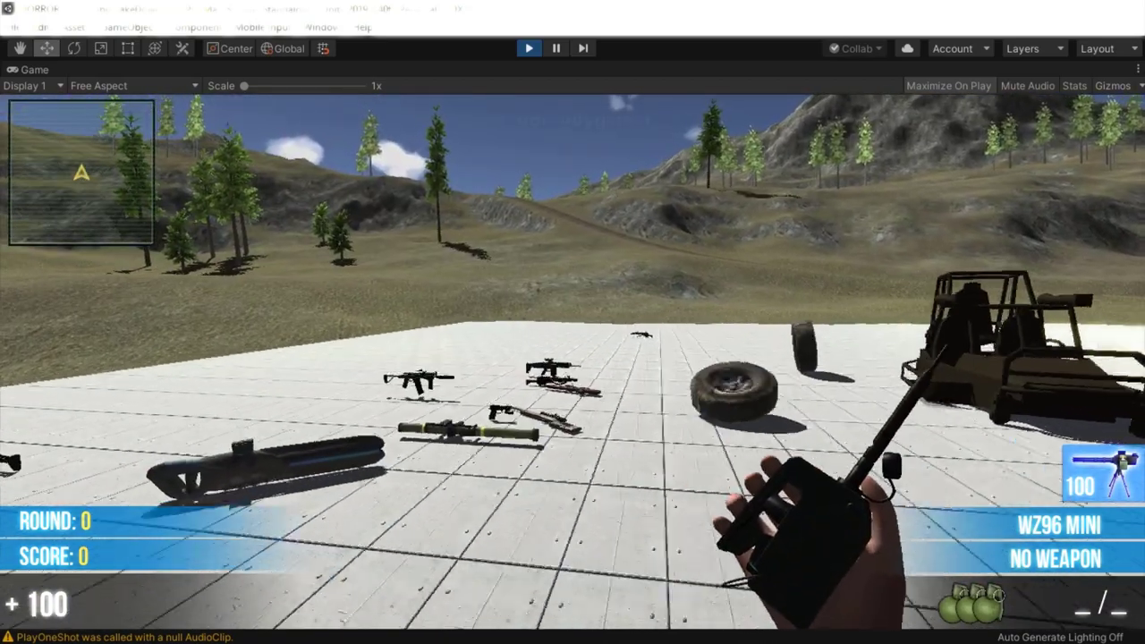
key(w)
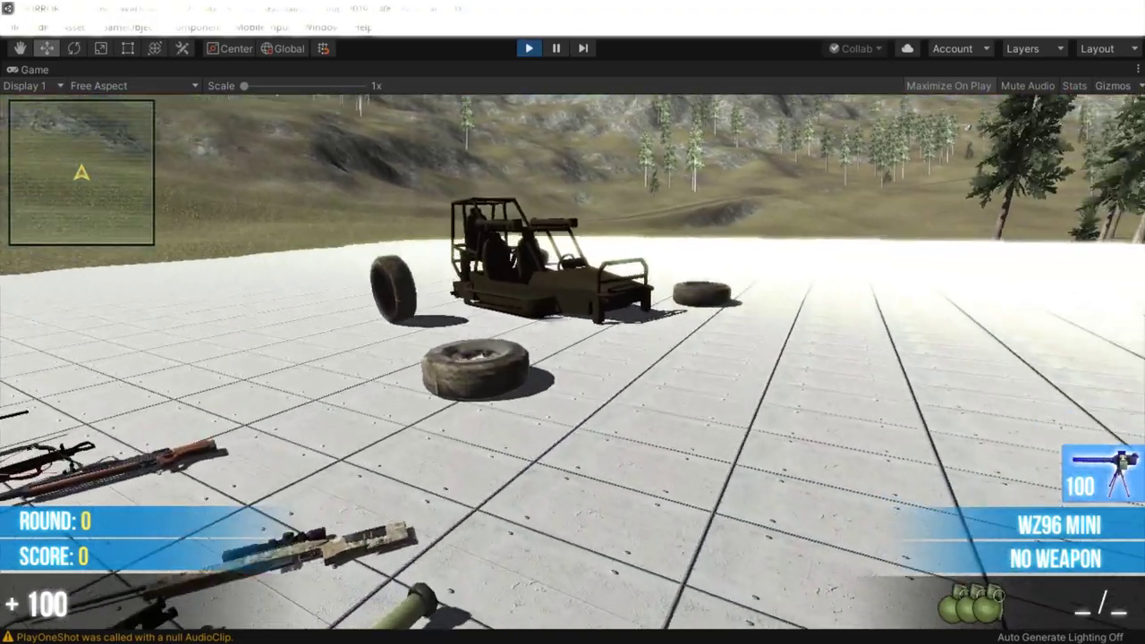
key(s)
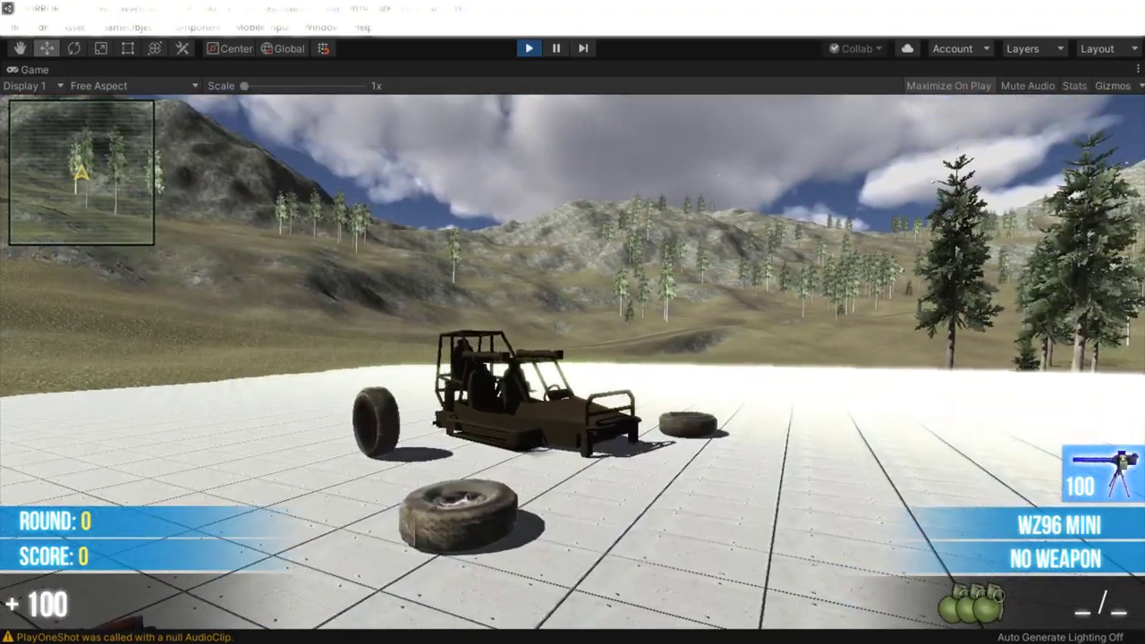
key(Escape)
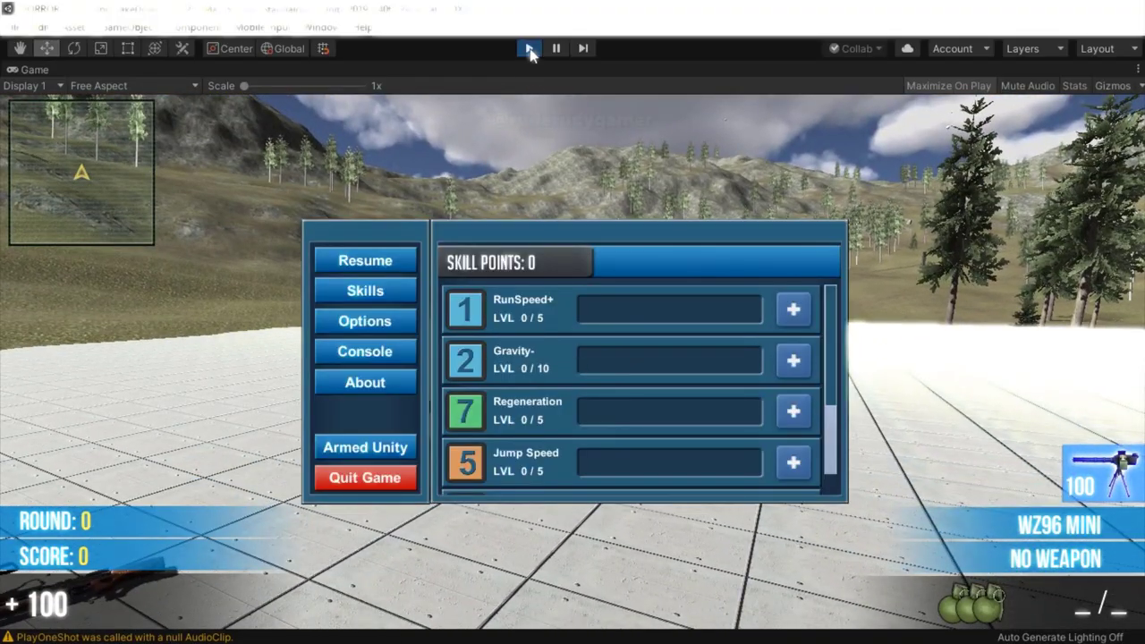
- From Skills go to Options, set Quality to Low with Fullscreen On, then resume play
click(354, 295)
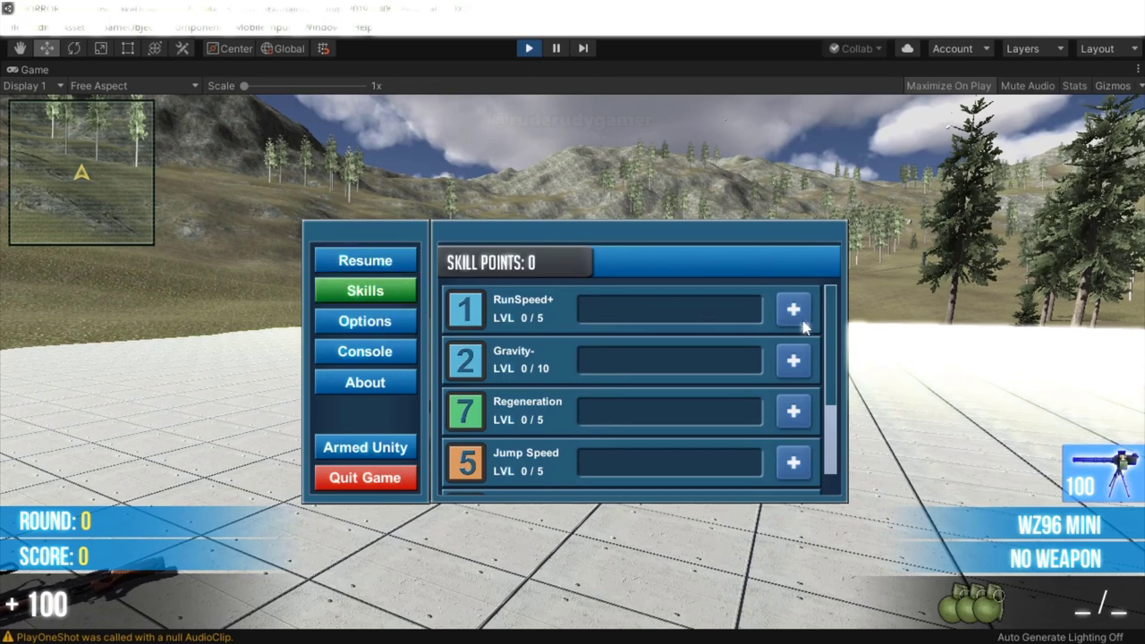
click(374, 327)
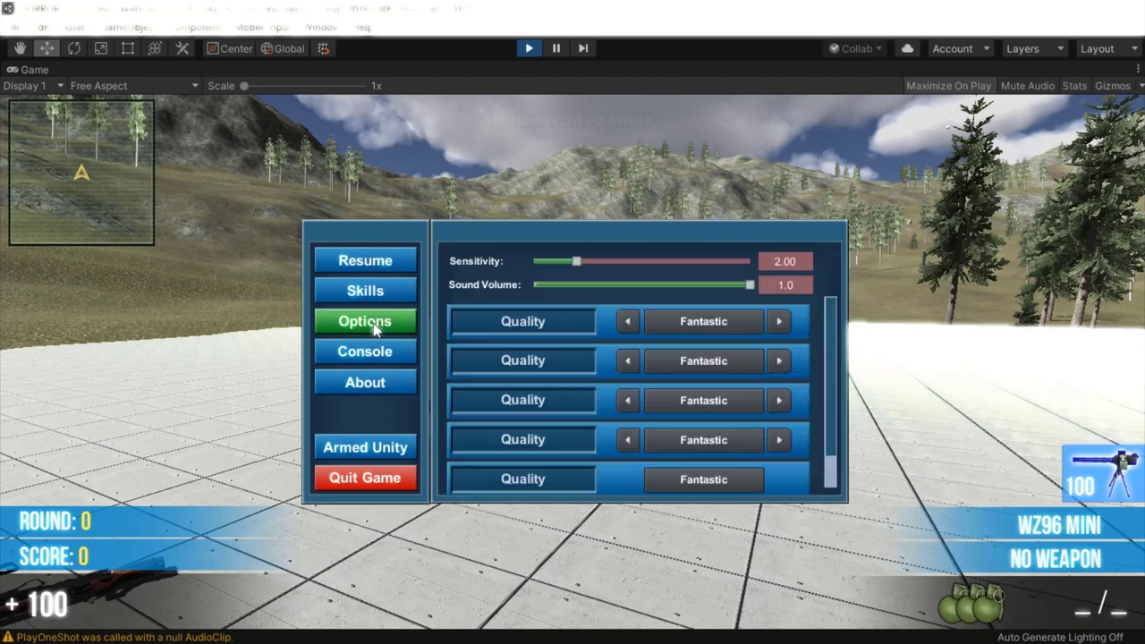
click(784, 331)
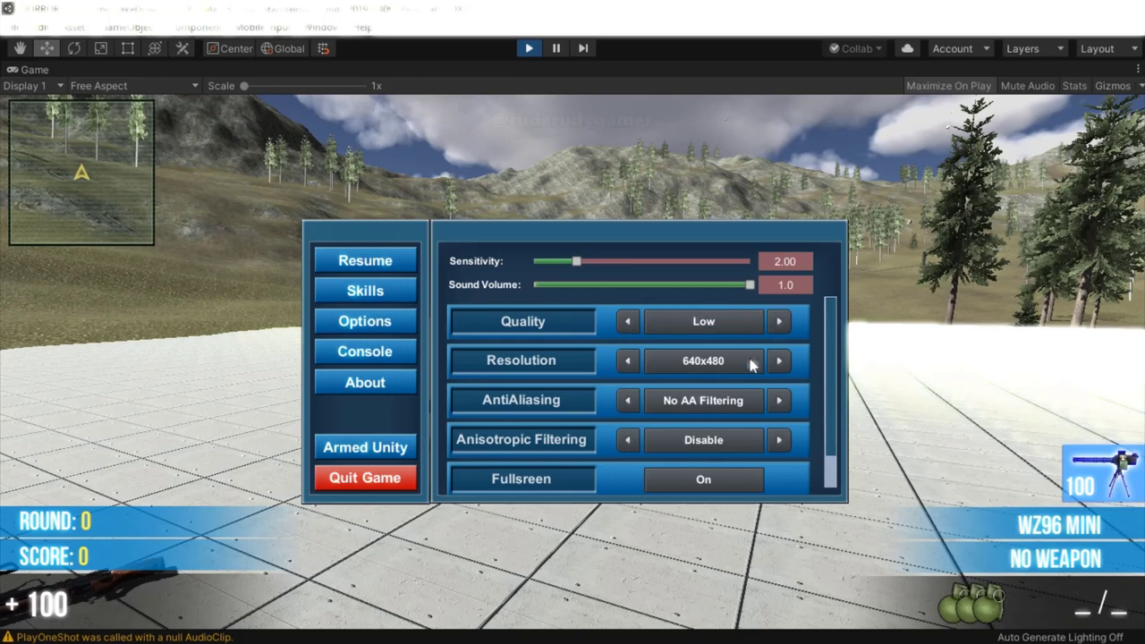
click(724, 481)
click(380, 258)
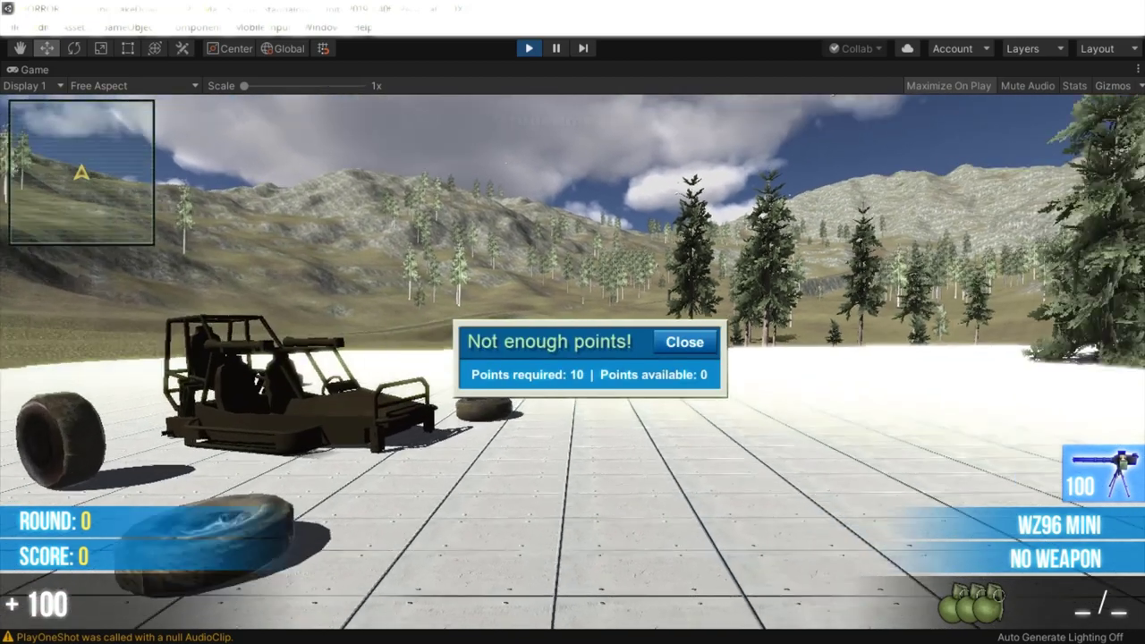
- Stop play mode and inspect the Map object, toggling its scene visibility off and on
key(ctrl+p)
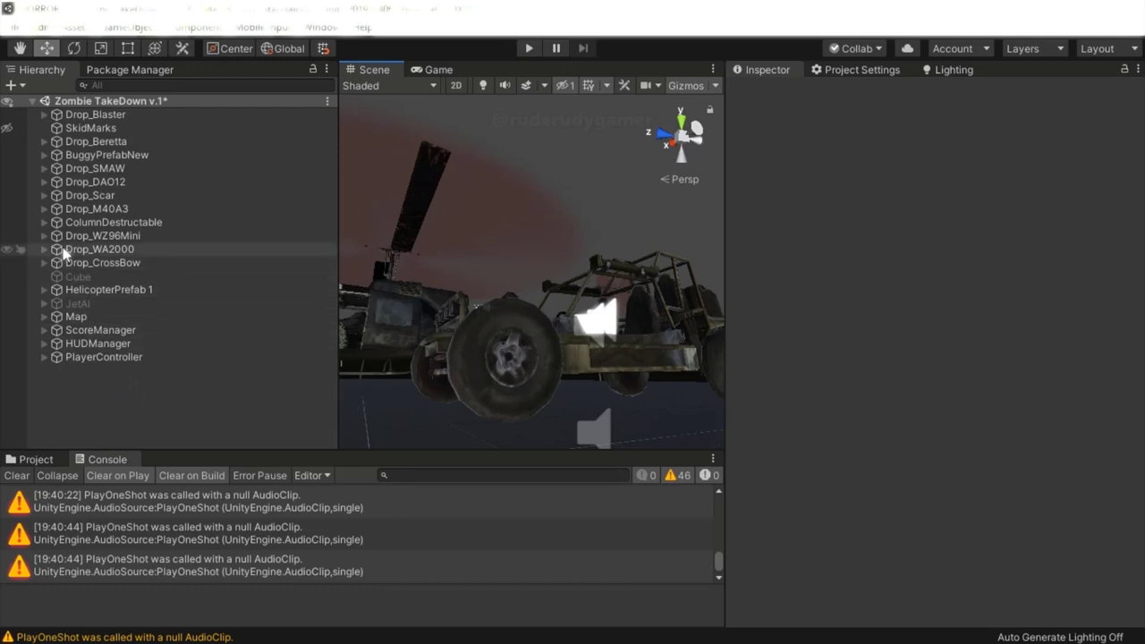
click(43, 316)
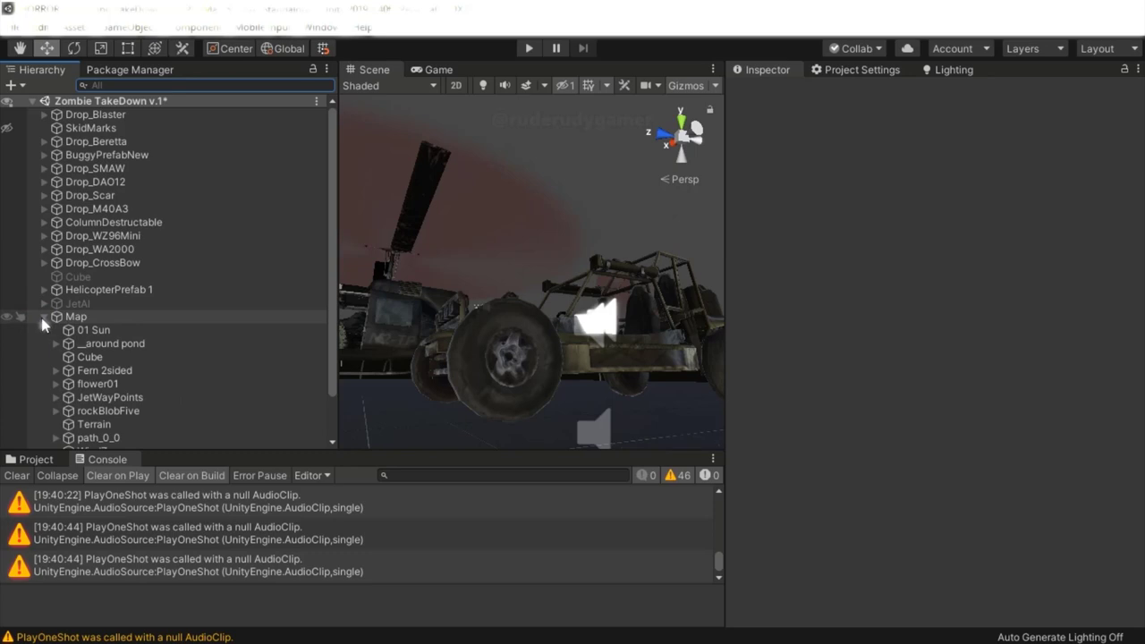
click(42, 317)
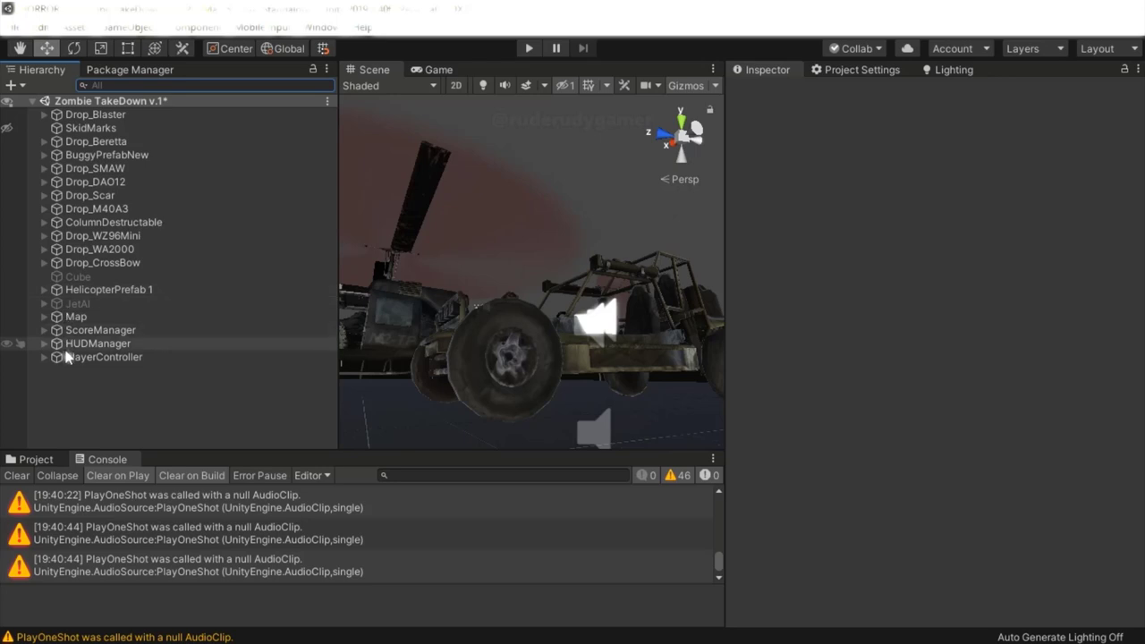
click(69, 318)
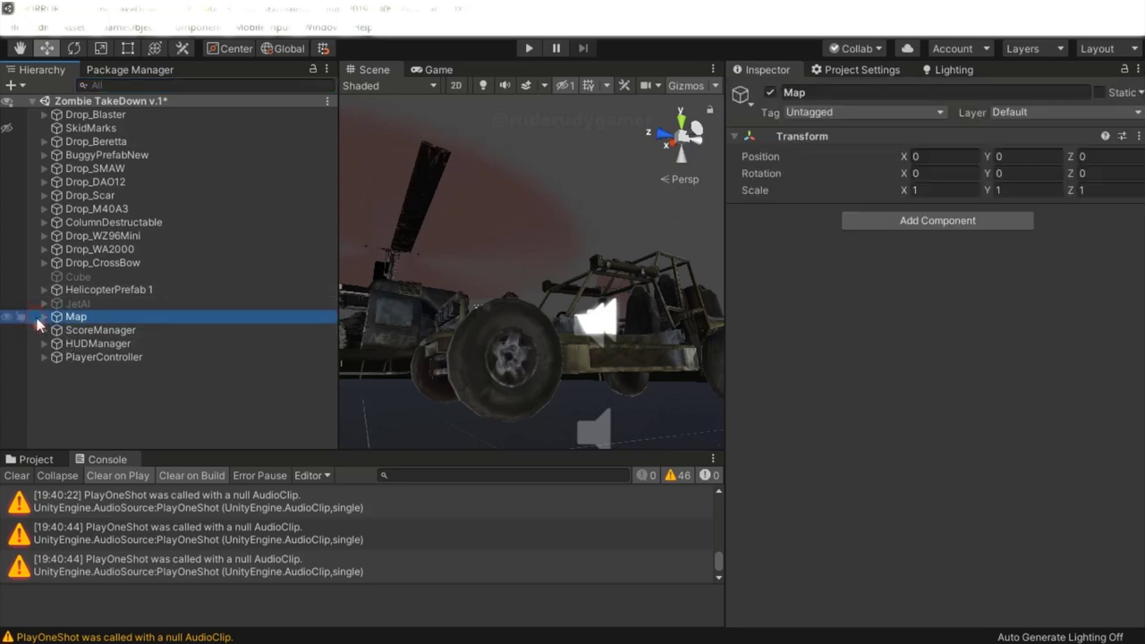
click(45, 318)
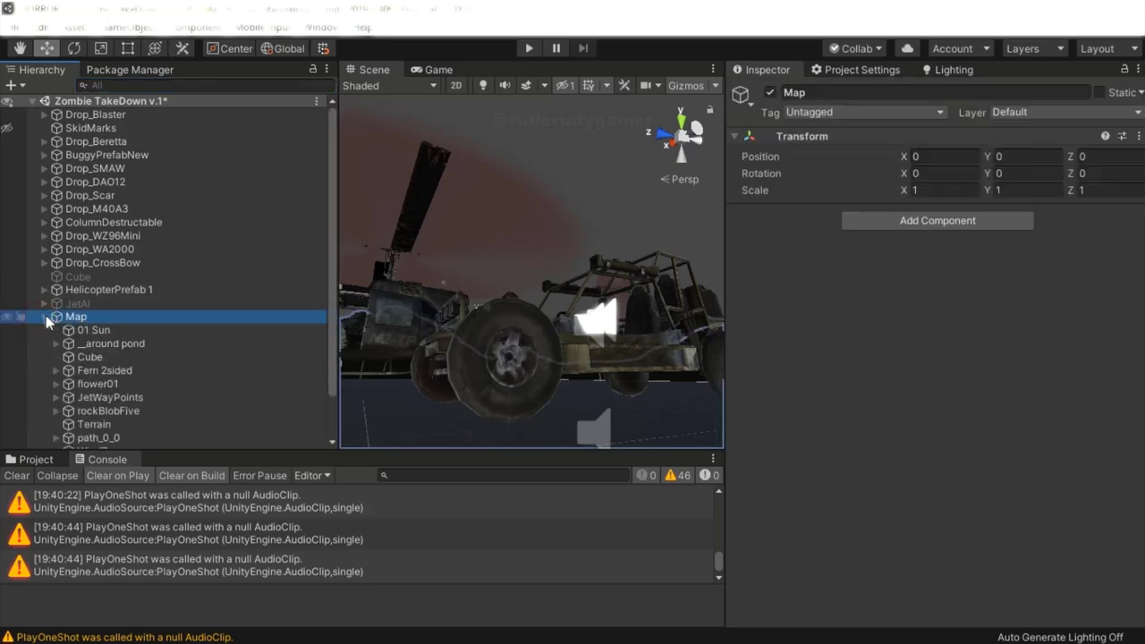
click(7, 318)
click(12, 318)
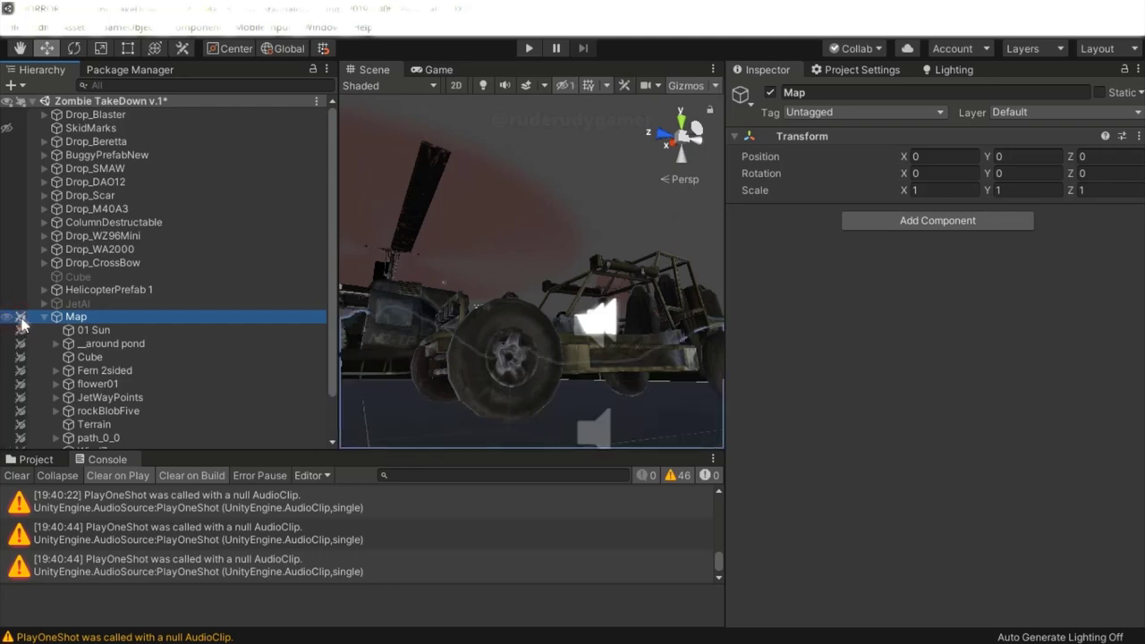
scroll(116, 329, down, 2)
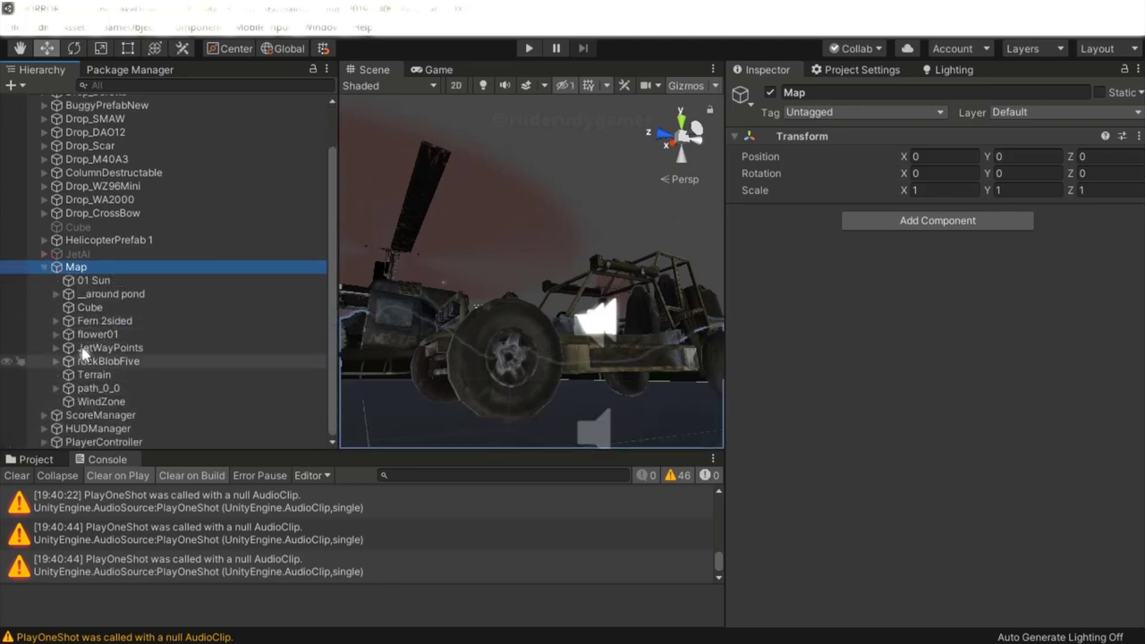
click(43, 266)
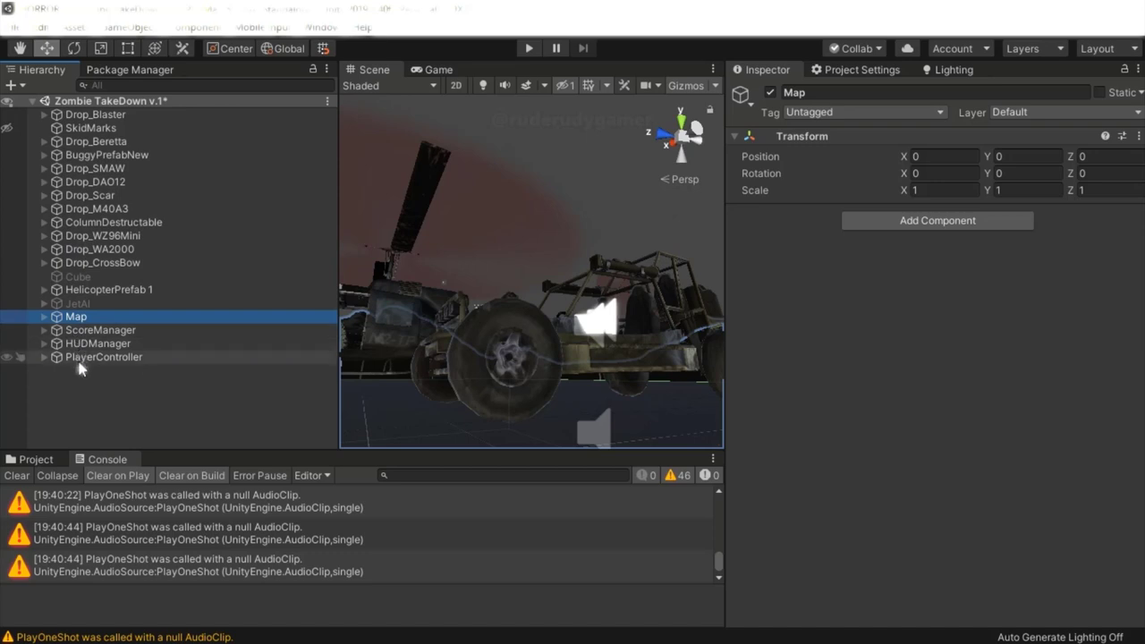
- Disable the Image component on HUDManager > Main > NotEnoughPoints, then restart play mode
click(43, 344)
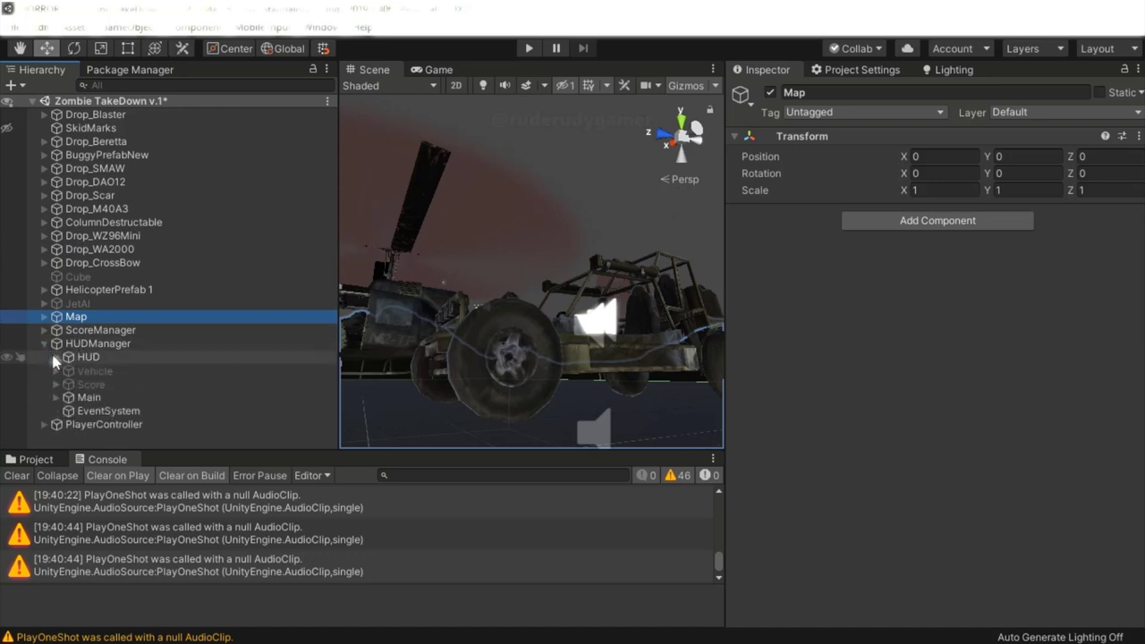
click(55, 398)
scroll(95, 402, down, 2)
scroll(97, 401, down, 2)
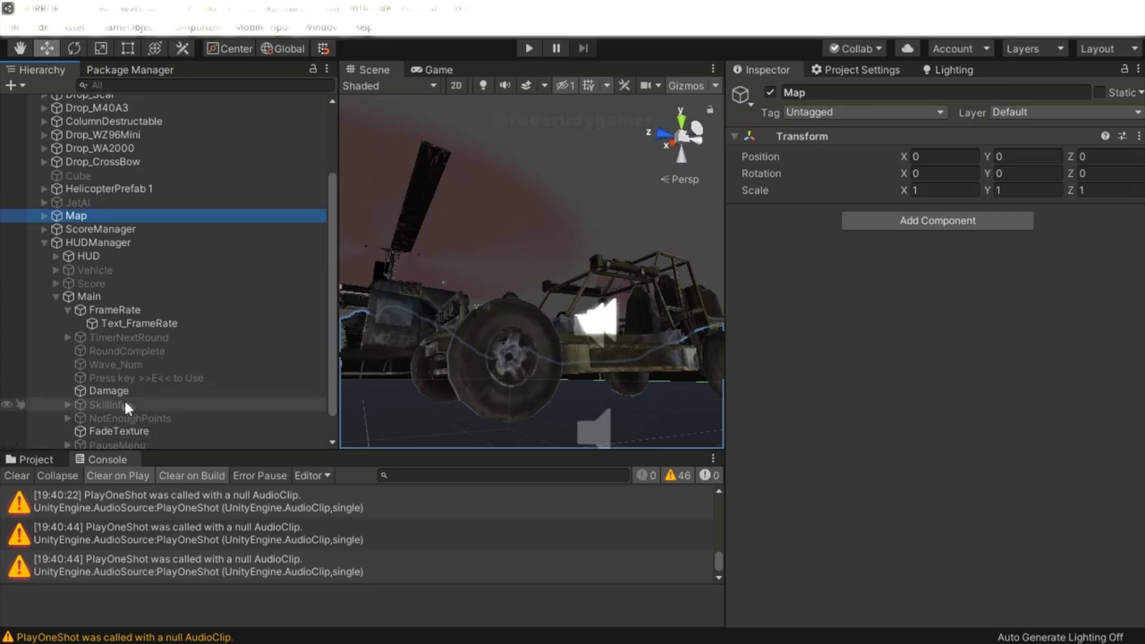
scroll(125, 403, down, 1)
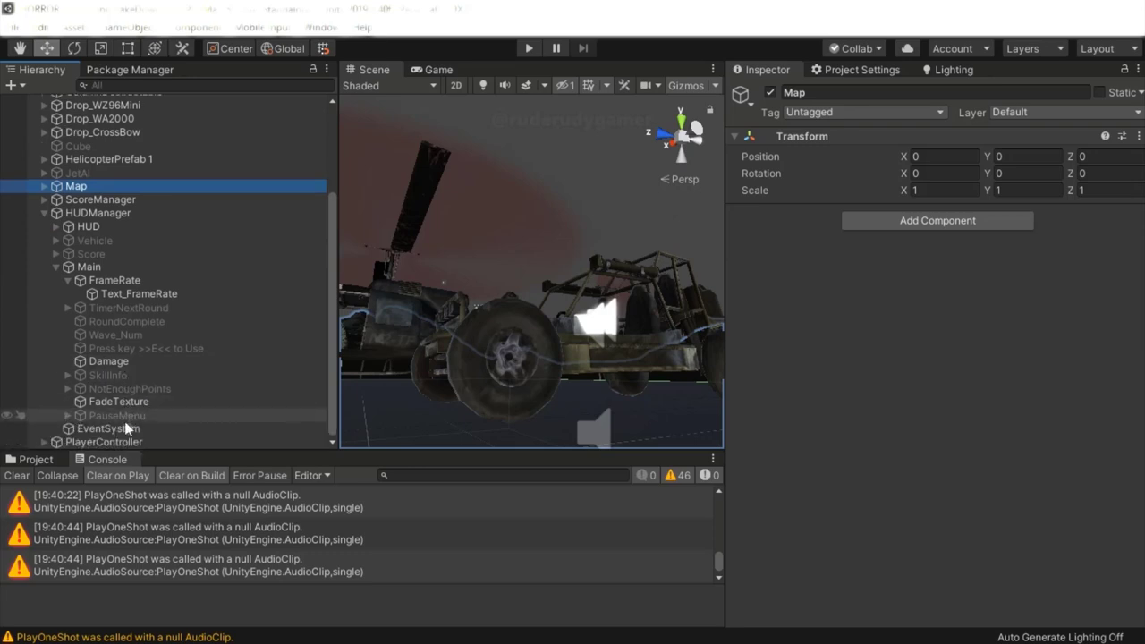
click(81, 389)
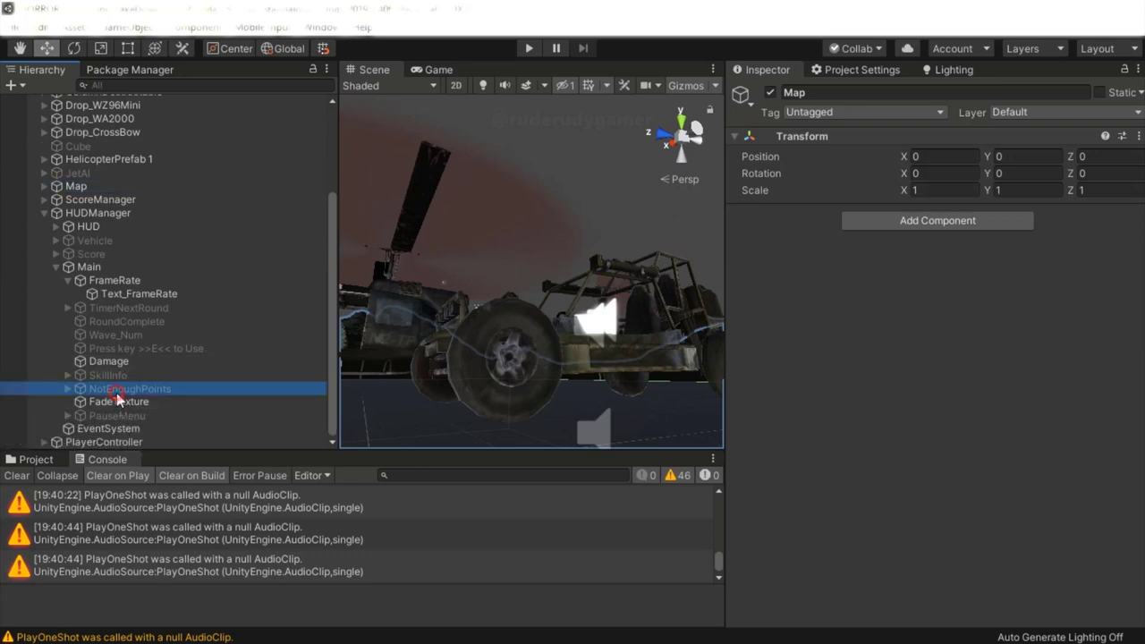
click(68, 390)
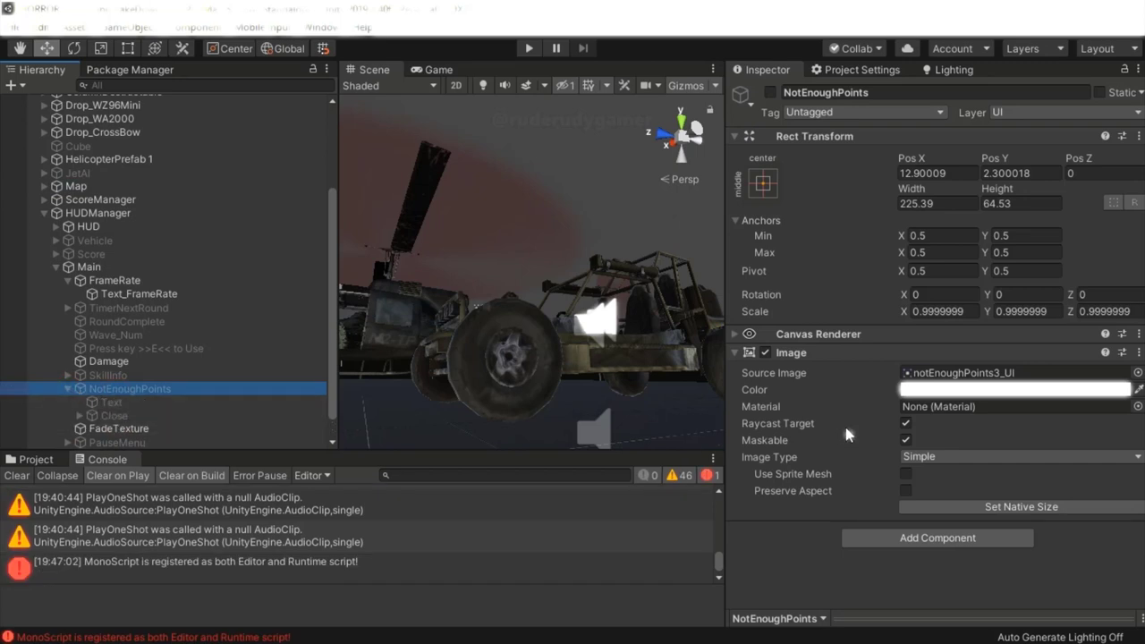
click(765, 353)
click(527, 49)
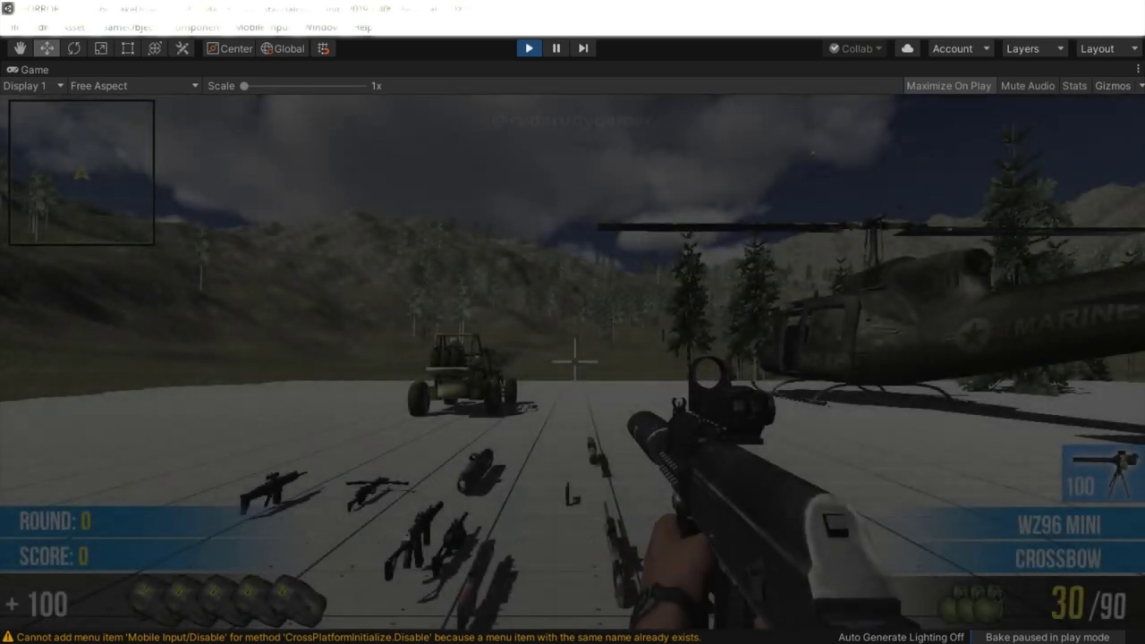
- Open and close the pause menu twice with Esc, ending back in rifle gameplay
key(Escape)
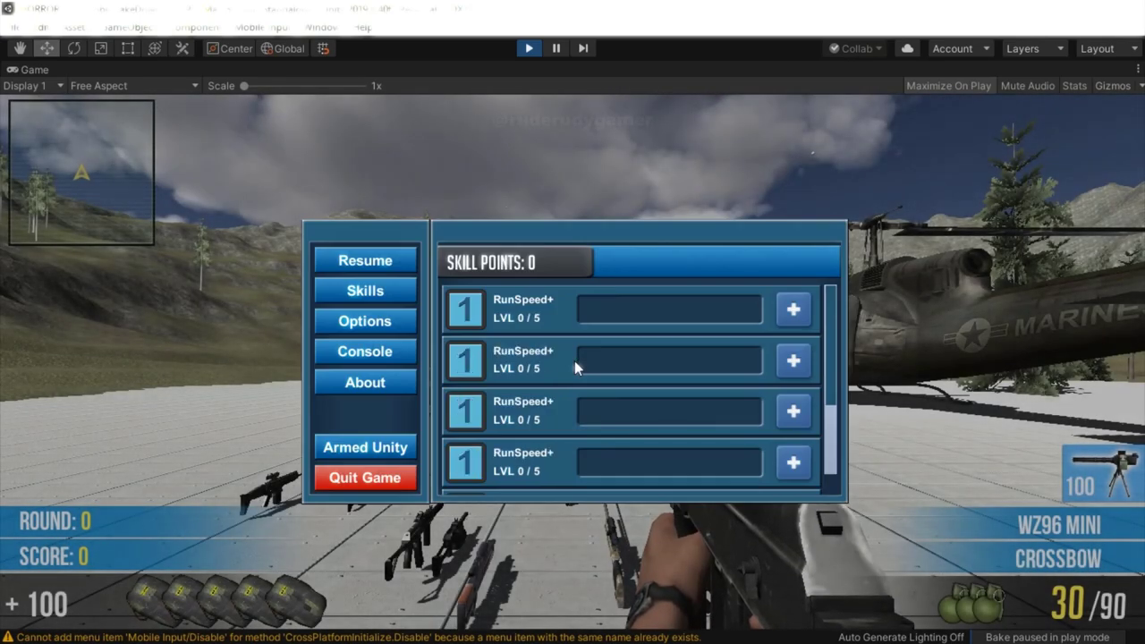
key(Escape)
key(Escape)
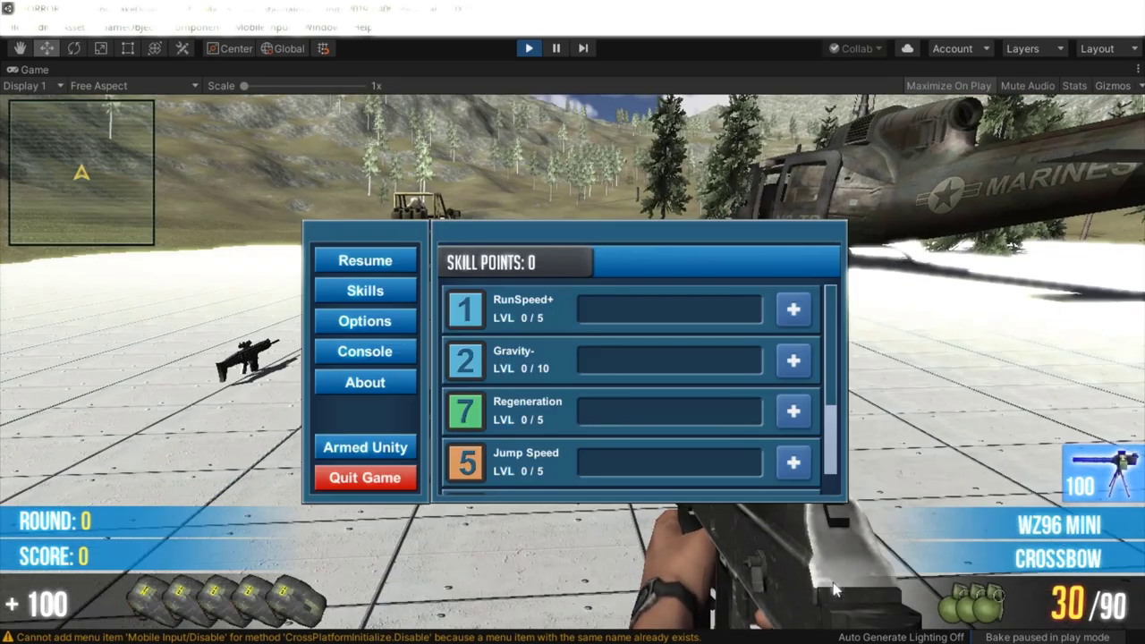
key(Escape)
key(Escape)
key(Escape)
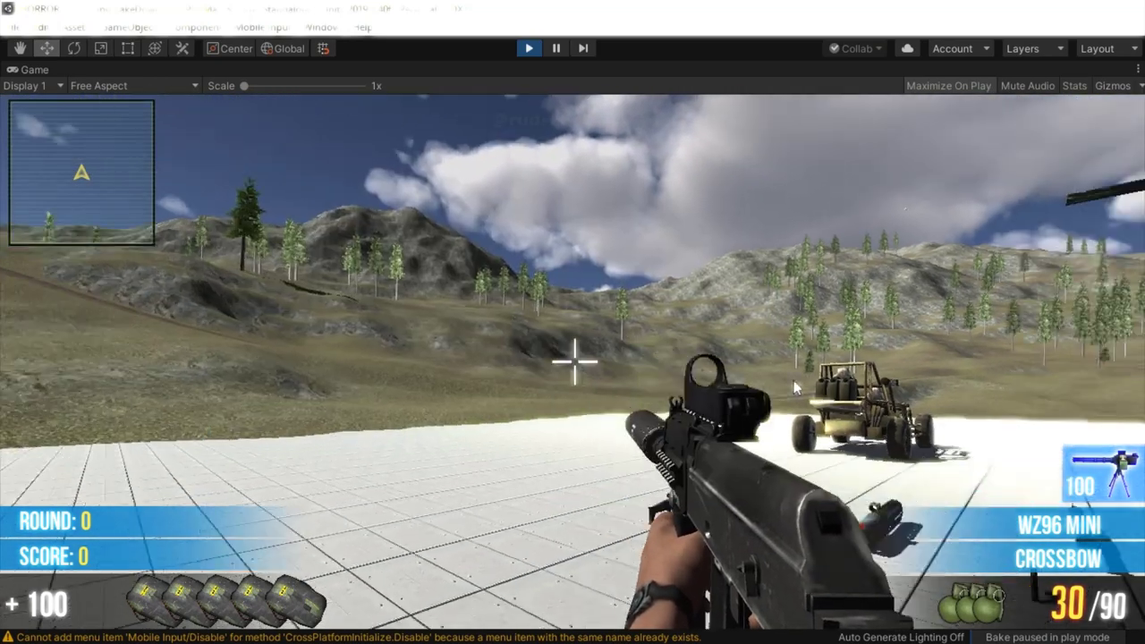
key(Escape)
key(Escape)
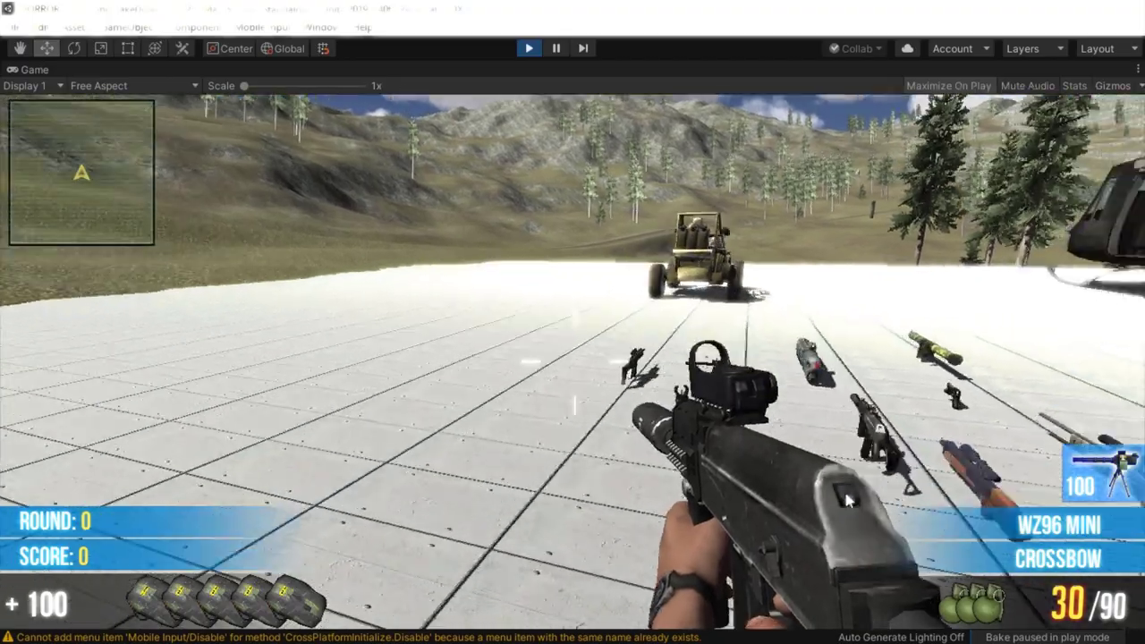
- Walk toward the vehicles and place the first several minigun turrets around the buggy
key(w)
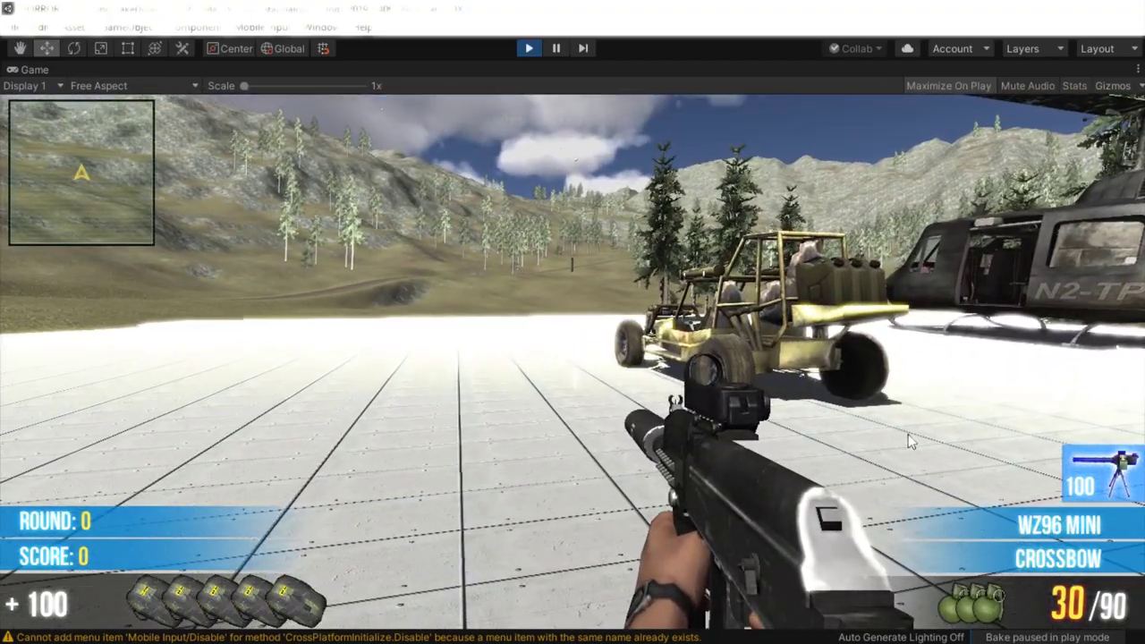
key(t)
click(900, 441)
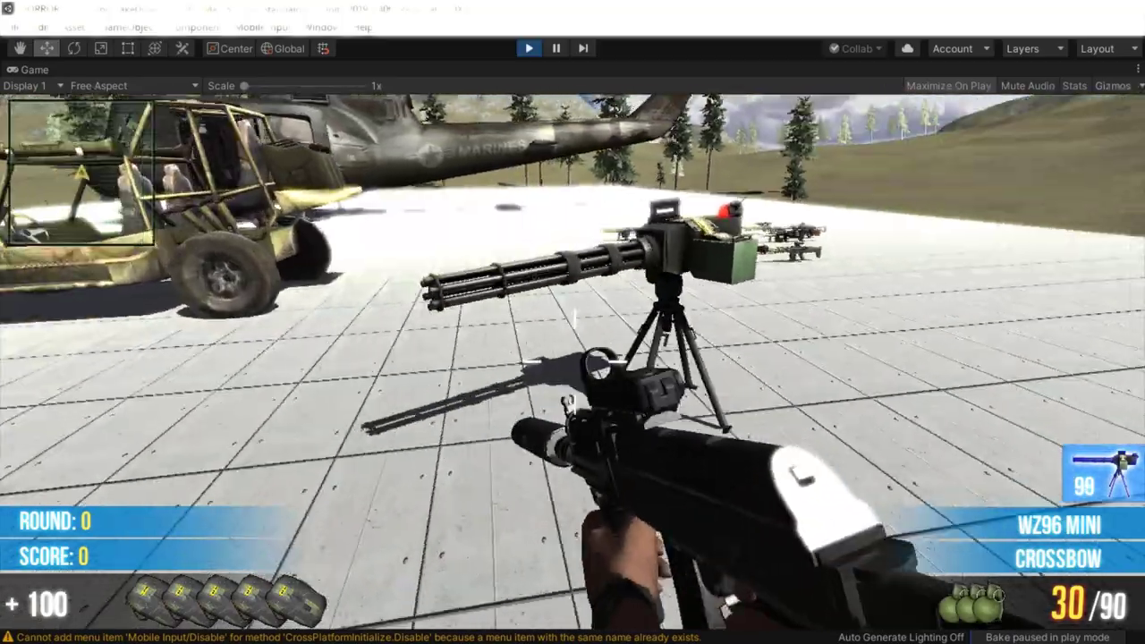
key(t)
click(572, 357)
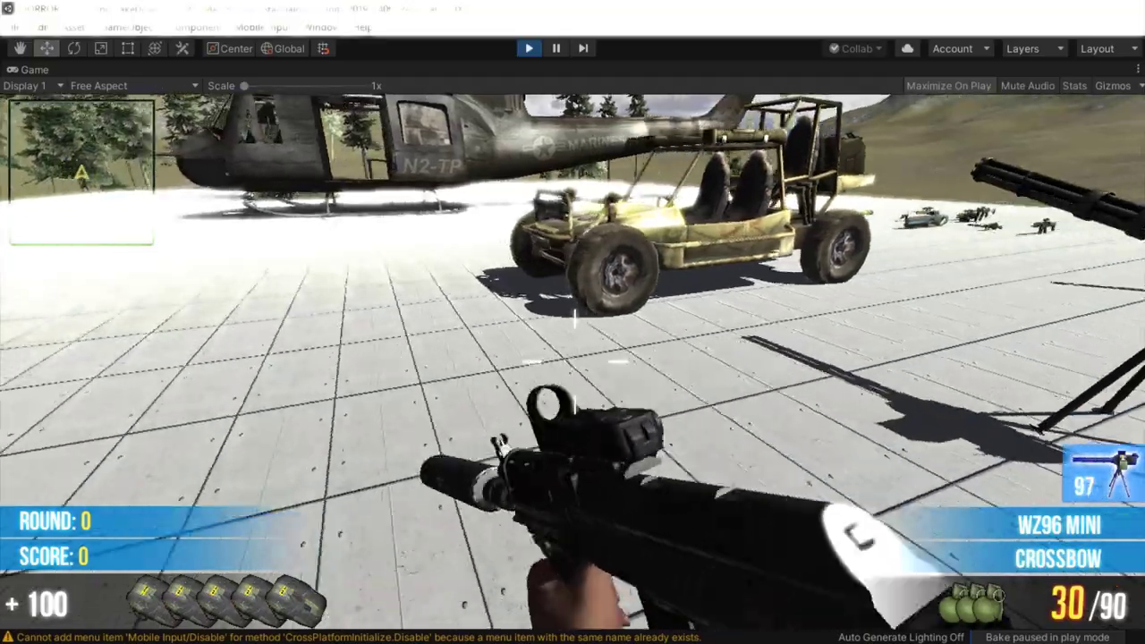
key(t)
click(573, 358)
click(573, 358)
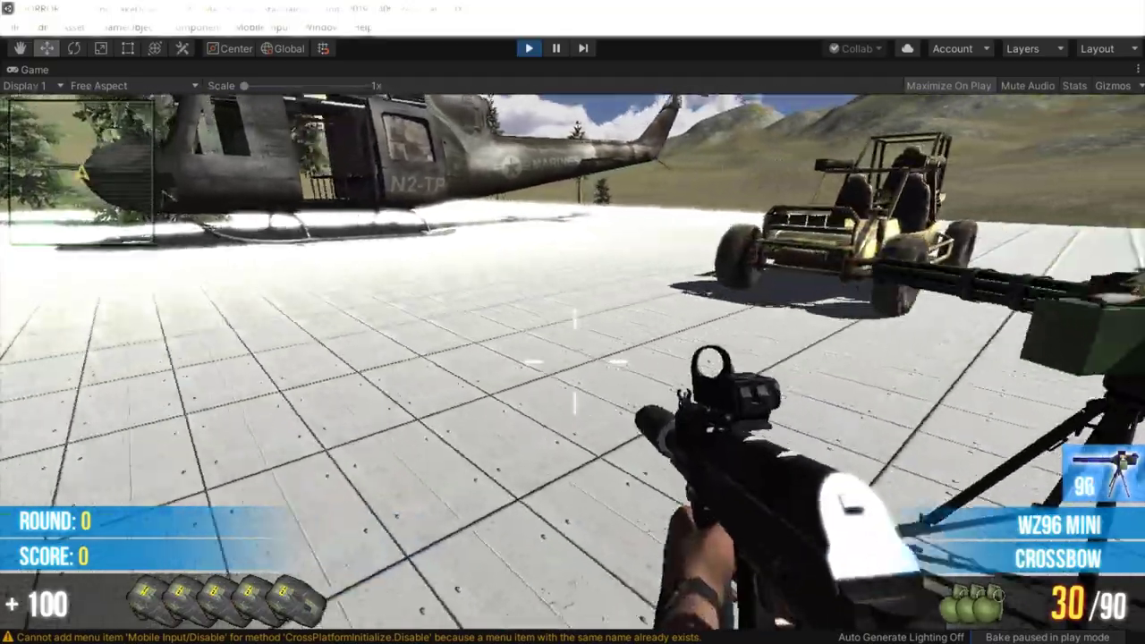
key(t)
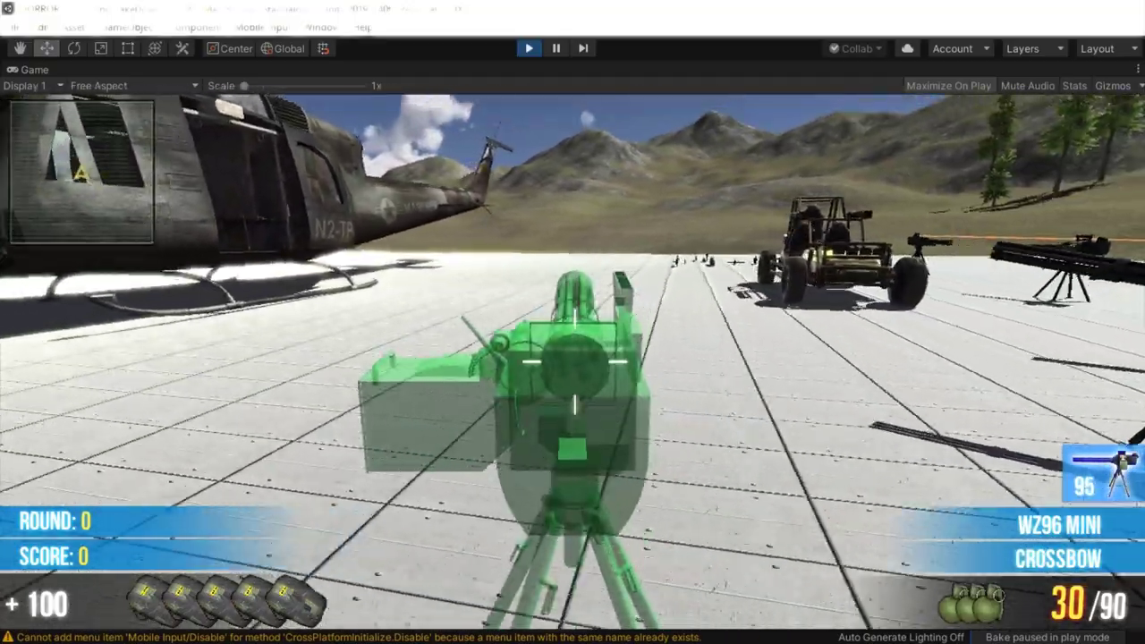
click(573, 357)
- Place more minigun turrets beside the helicopter, firing a few rifle shots, leaving 88 turrets
key(t)
click(573, 358)
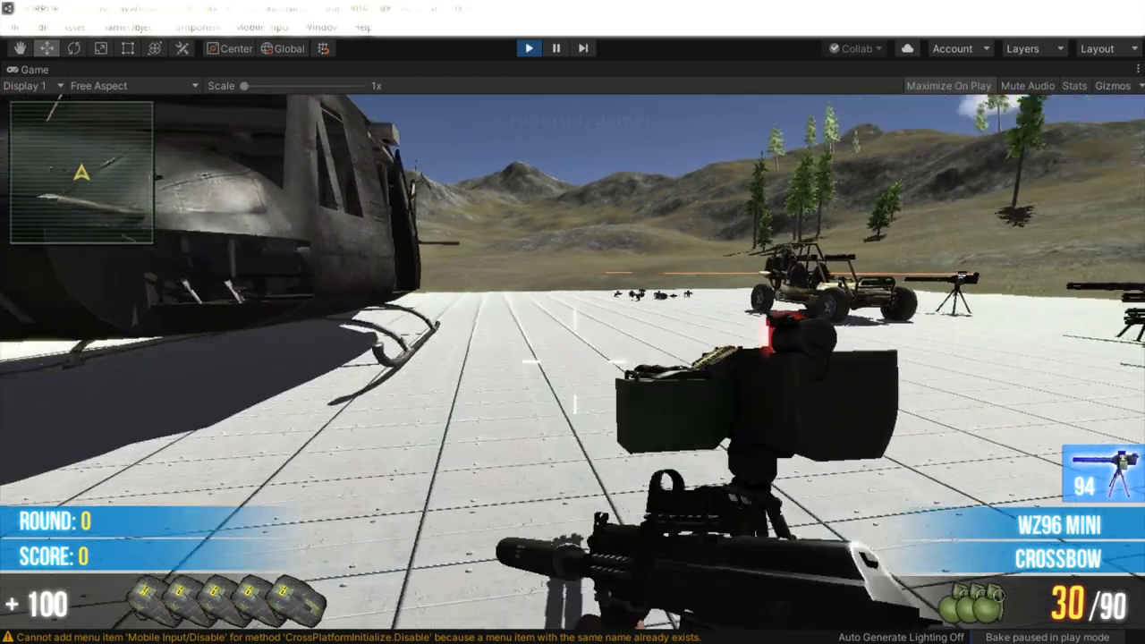
key(t)
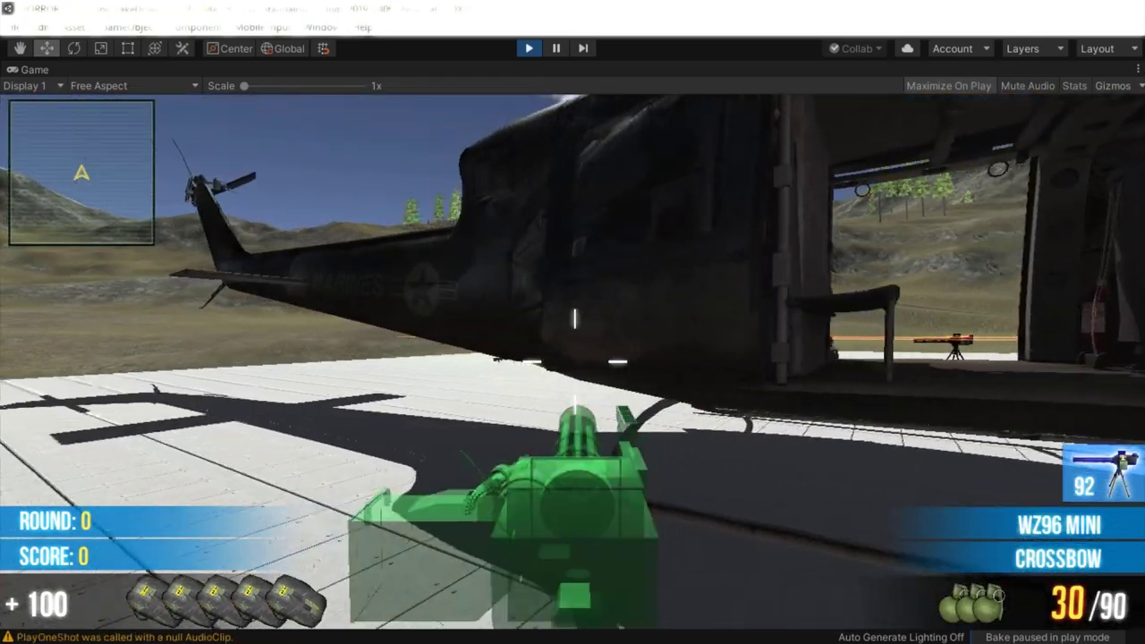
click(573, 358)
click(573, 358)
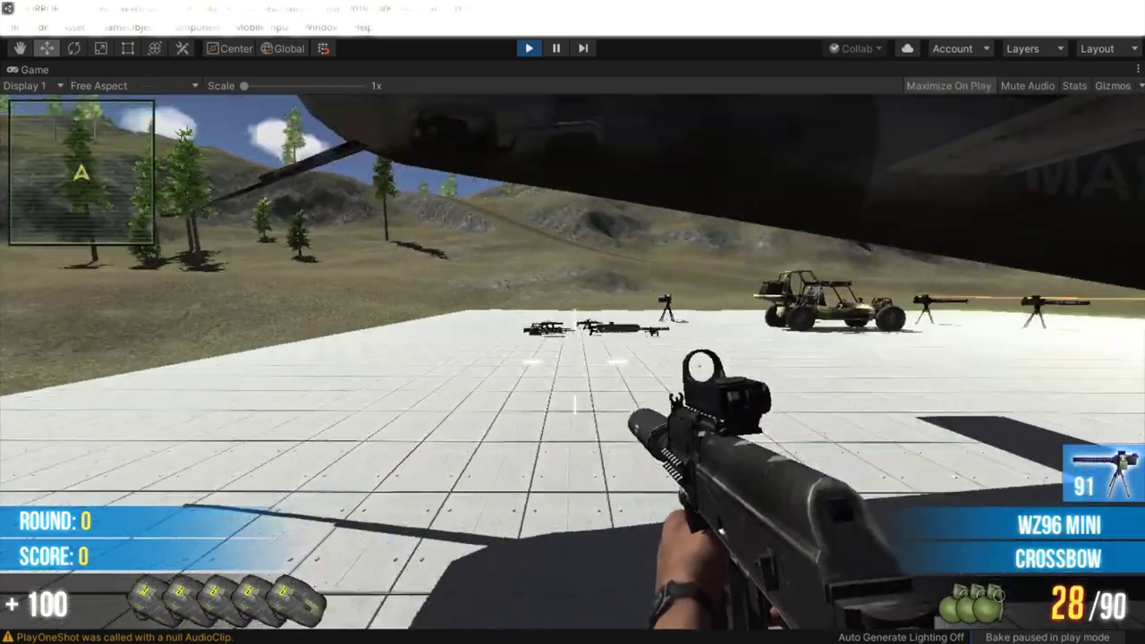
click(572, 358)
click(572, 358)
key(t)
click(572, 358)
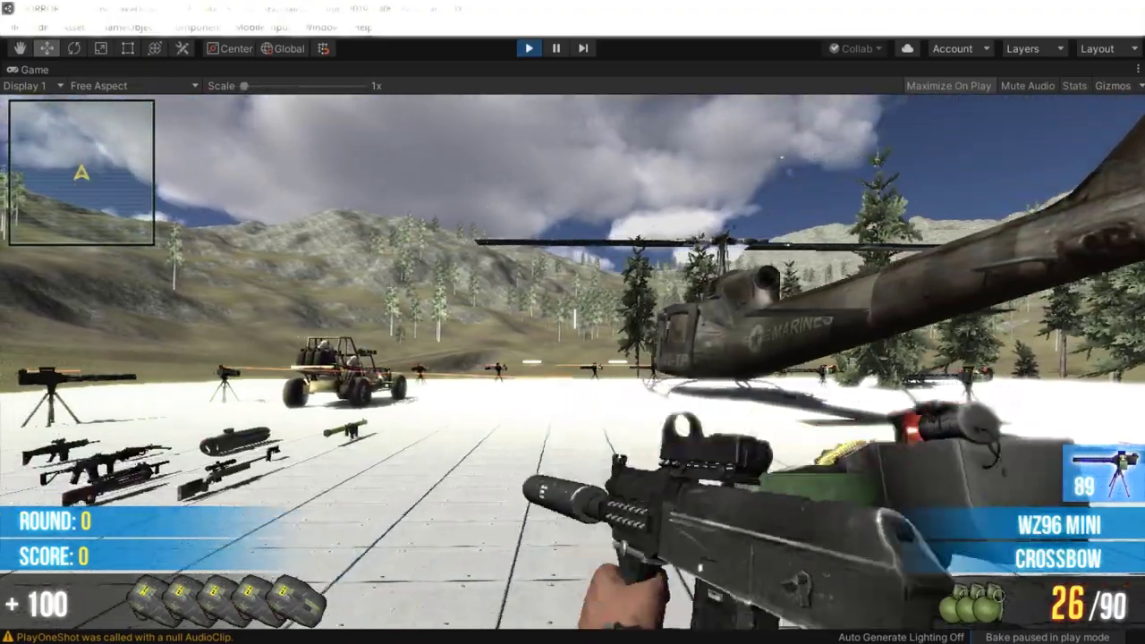
key(t)
click(573, 357)
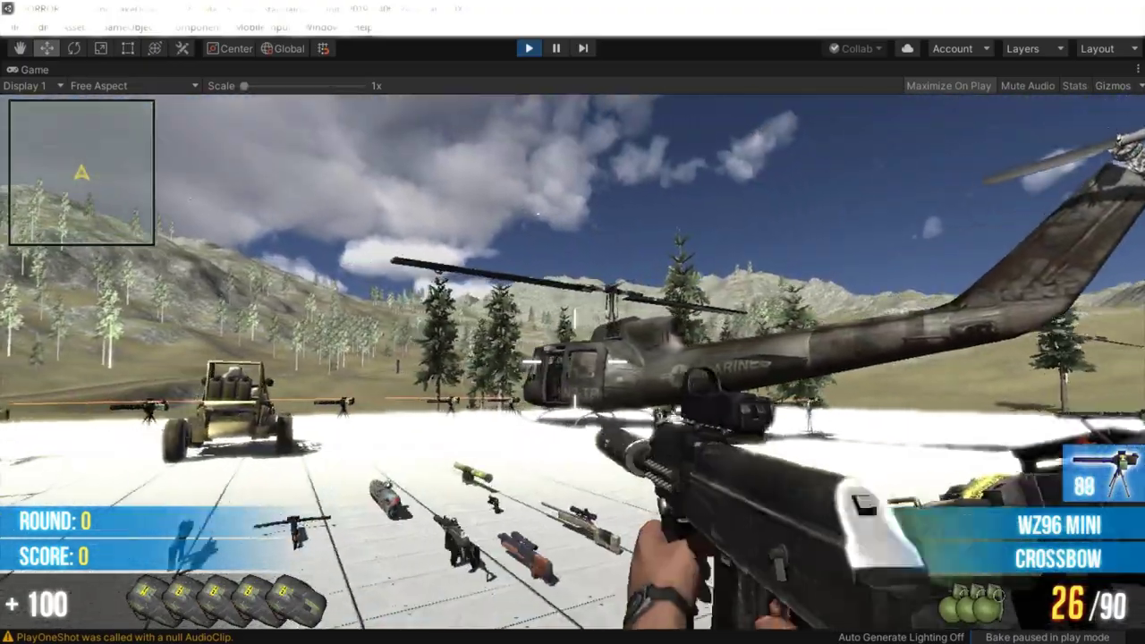
key(t)
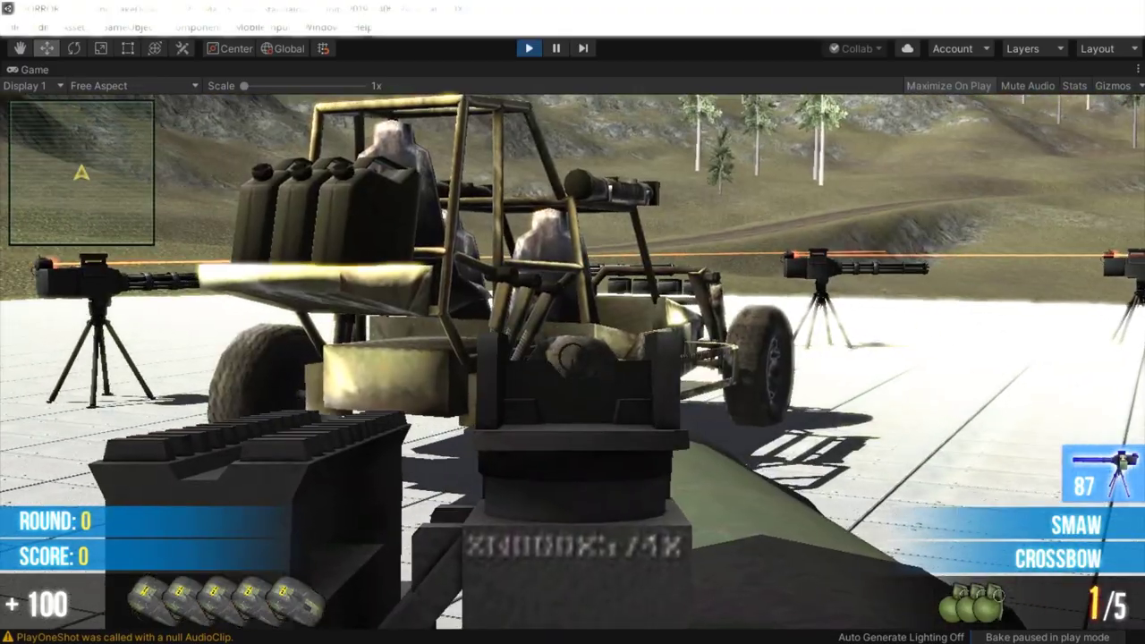
- Fire a SMAW rocket at the buggy, reload, drop the launcher and pick up the Blaster
key(g)
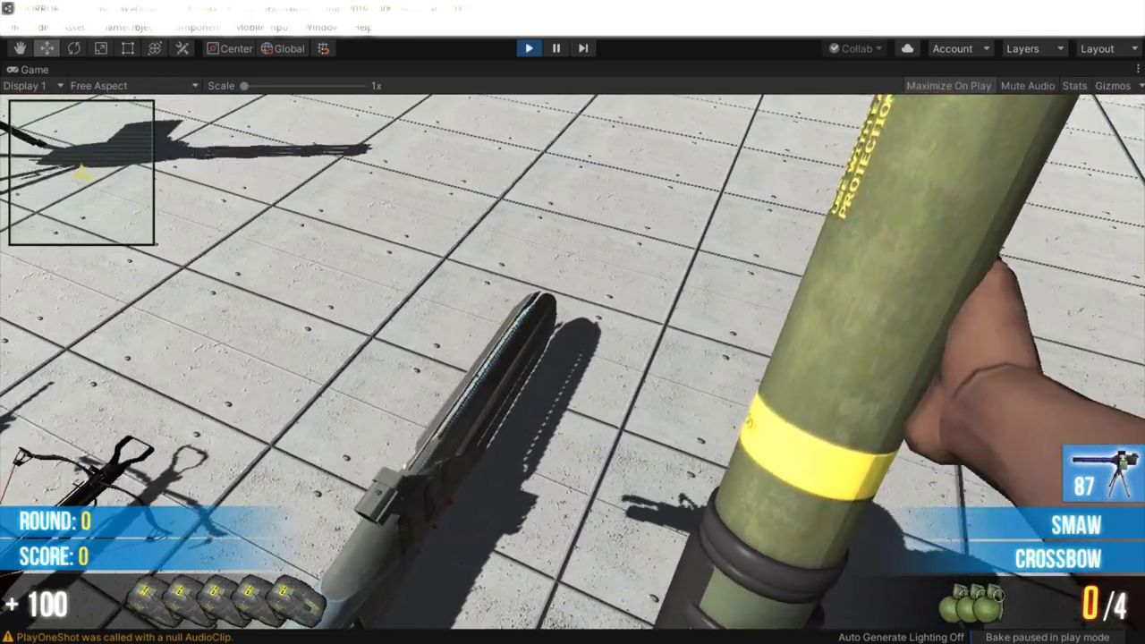
key(r)
key(g)
key(e)
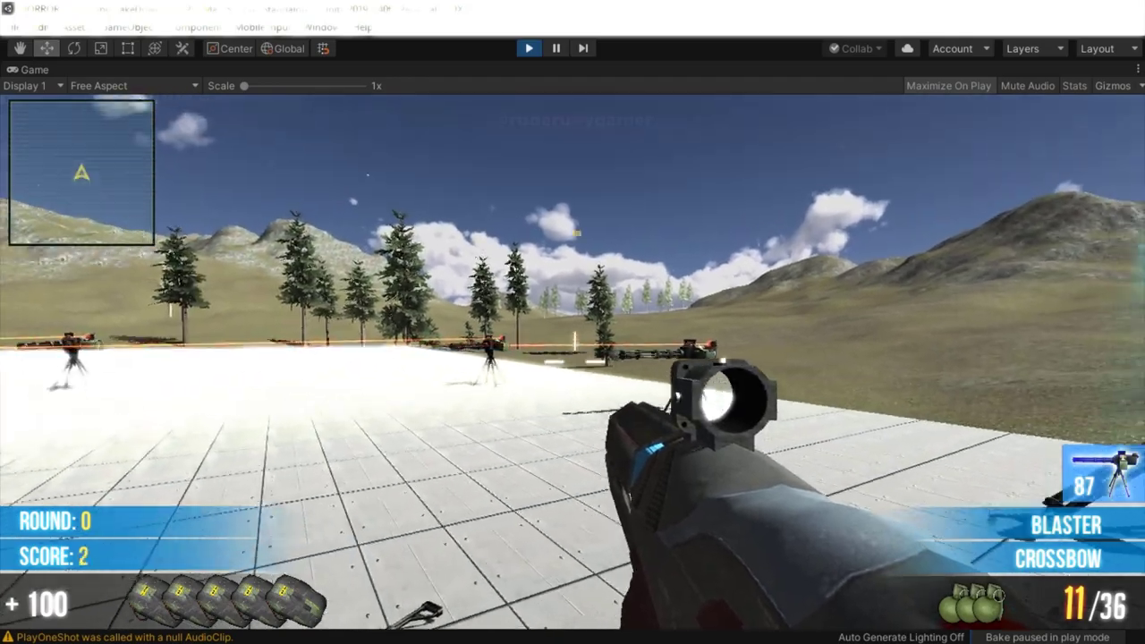
- Shoot range targets and a turret with the Blaster, reloading once, then switch to the crossbow
click(572, 367)
click(573, 367)
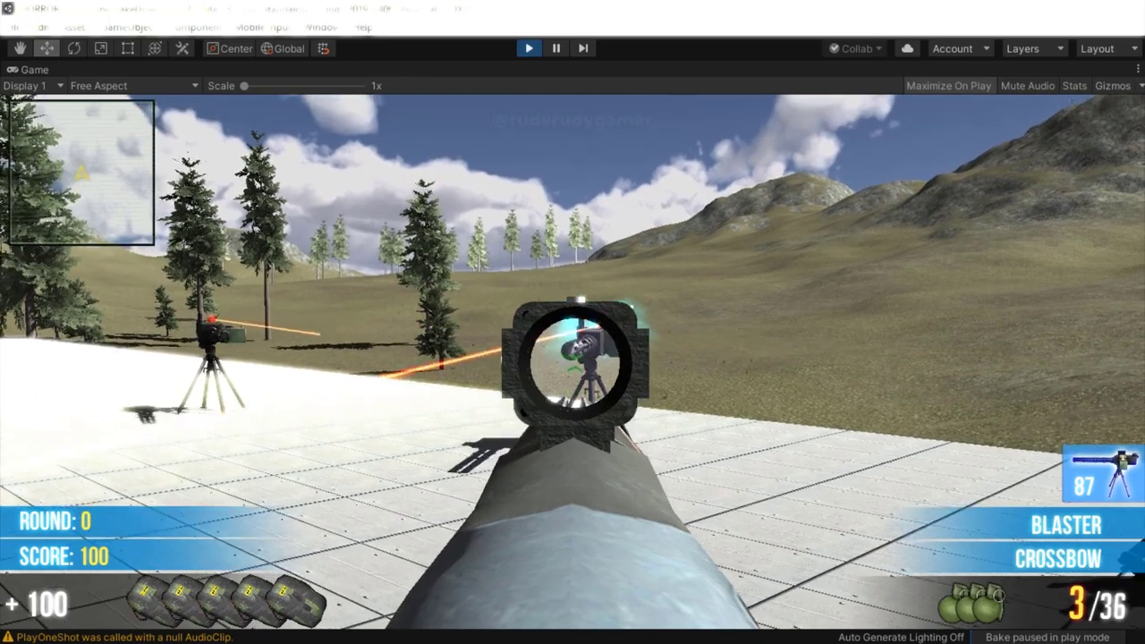
click(572, 348)
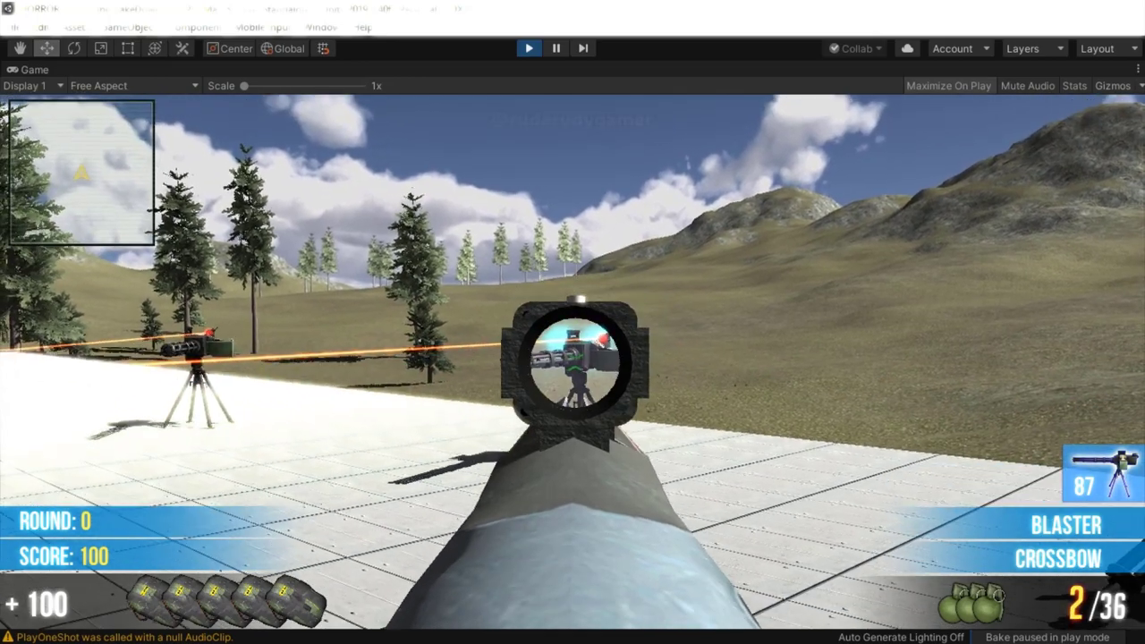
click(572, 348)
click(572, 356)
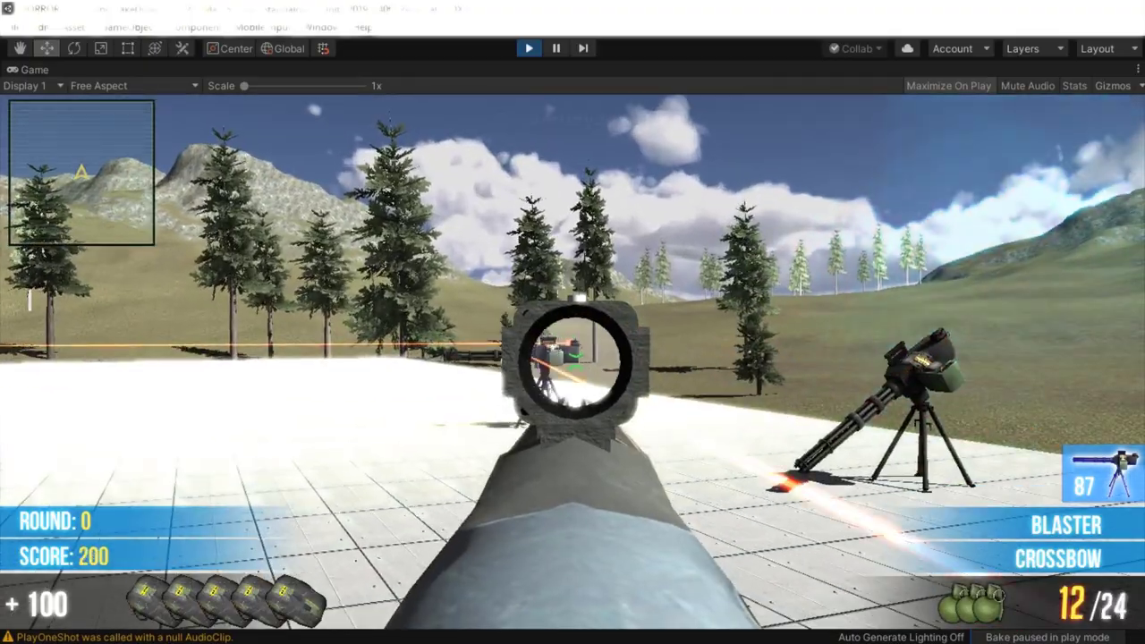
click(573, 357)
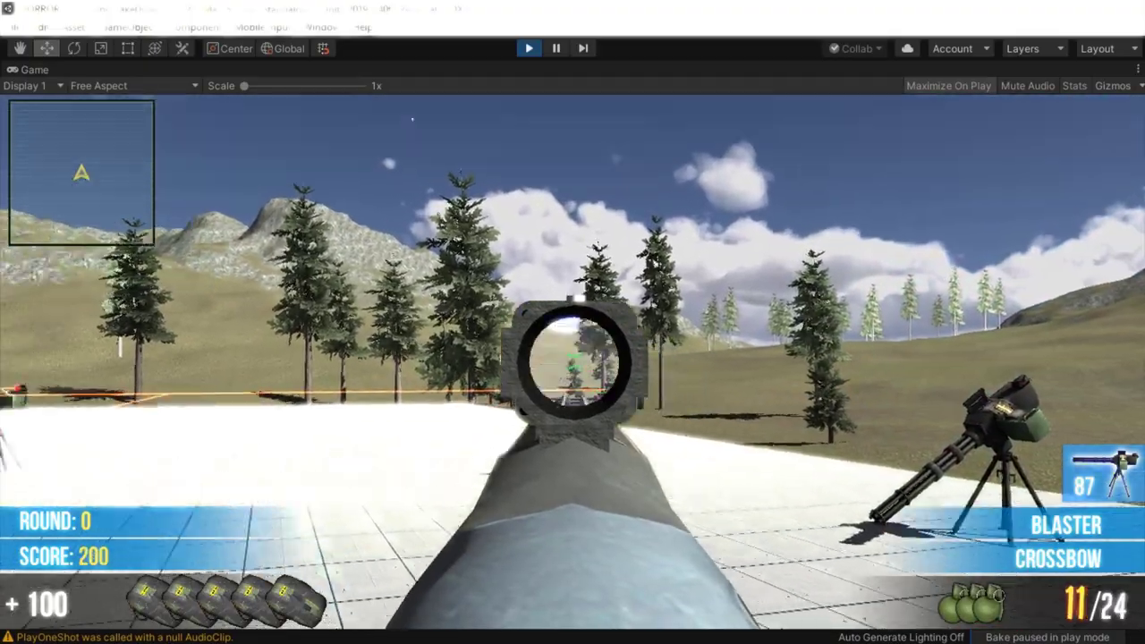
click(572, 357)
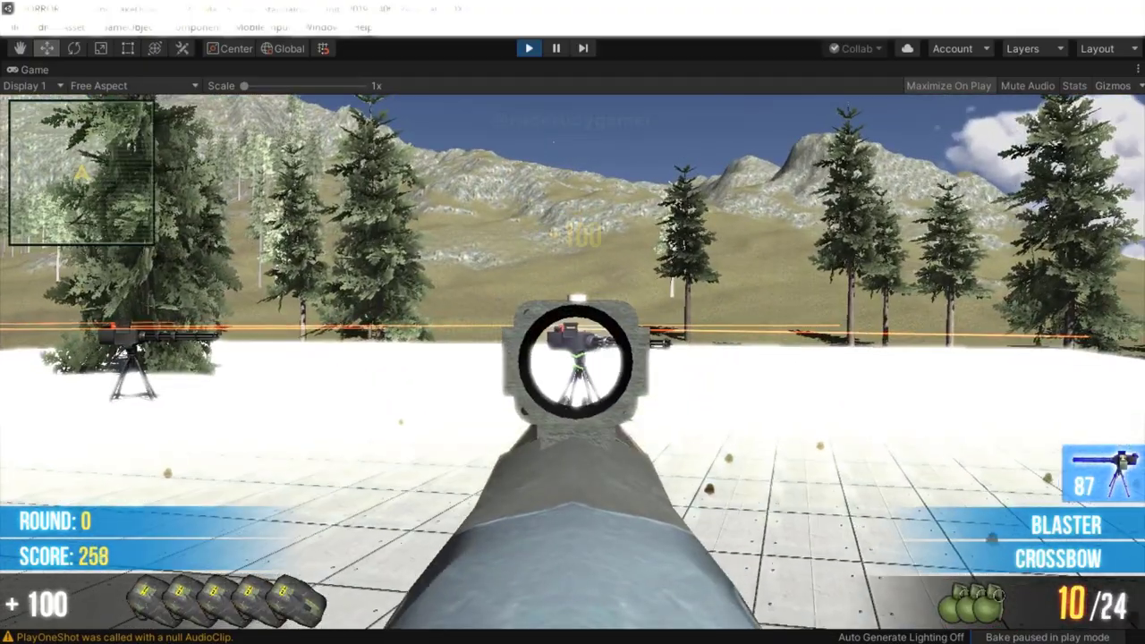
click(573, 357)
click(573, 358)
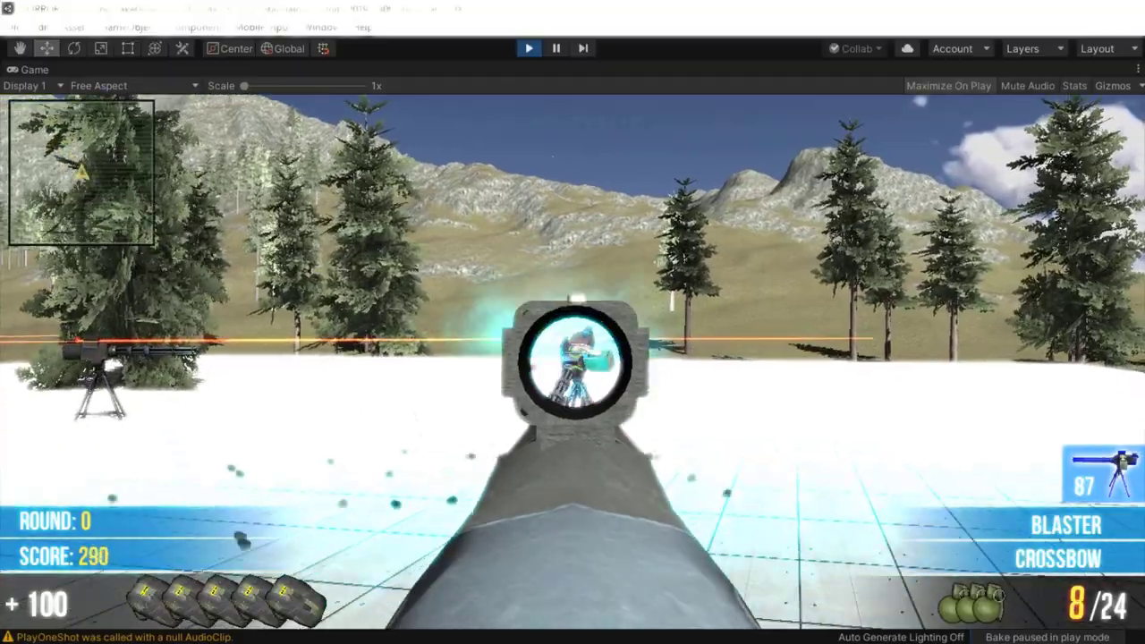
key(2)
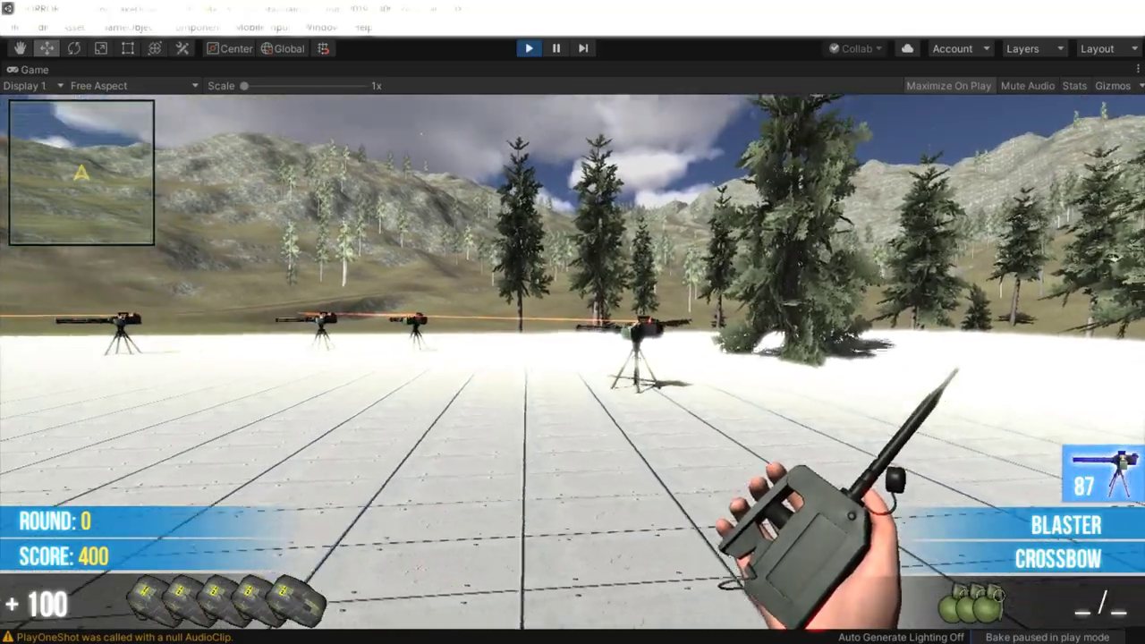
- Walk up to and around the row of minigun turrets until their fire kills the player
key(w)
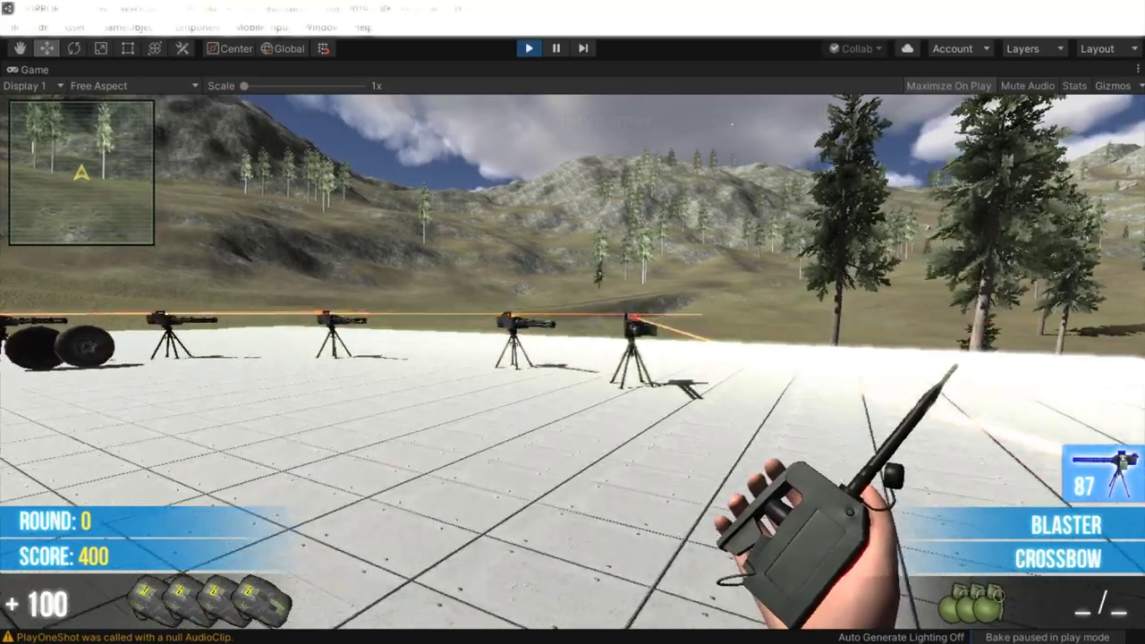
key(w)
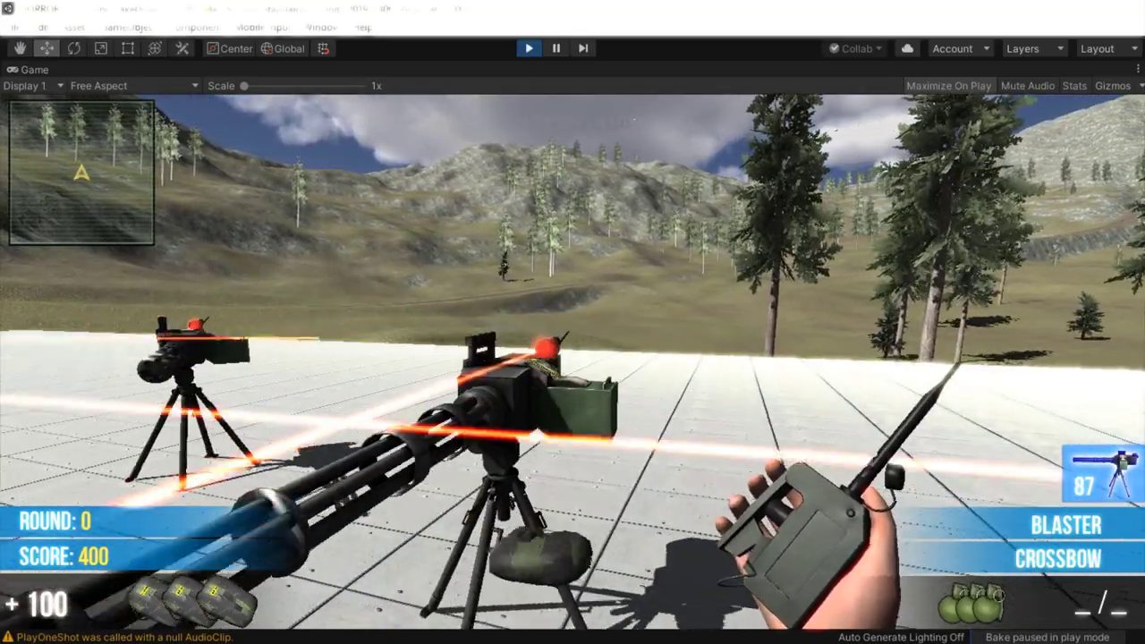
key(s)
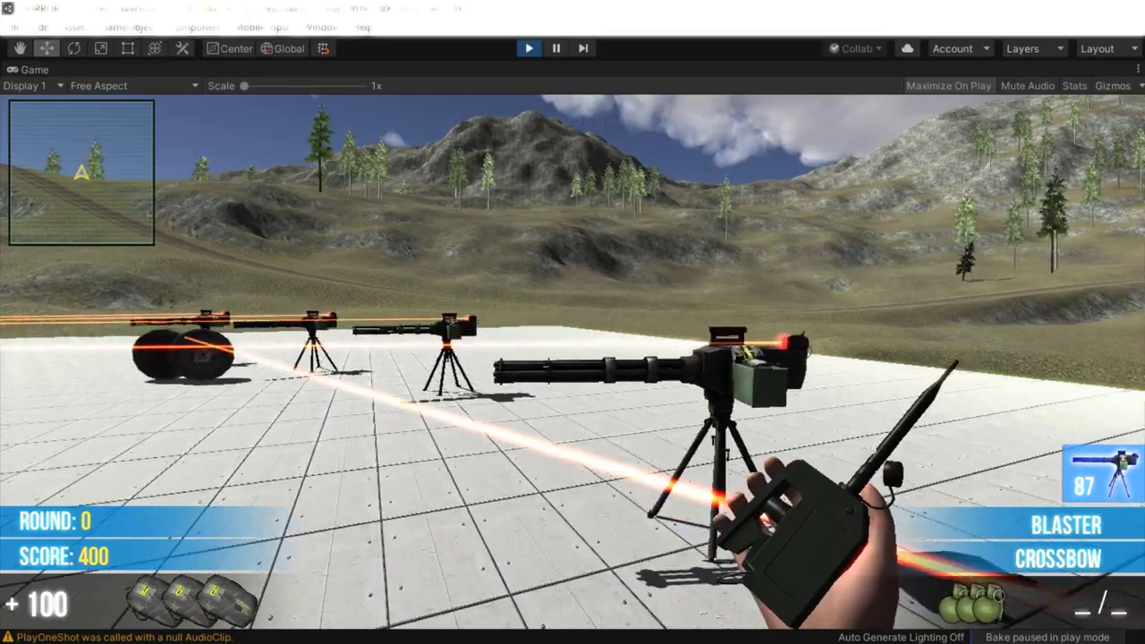
key(s)
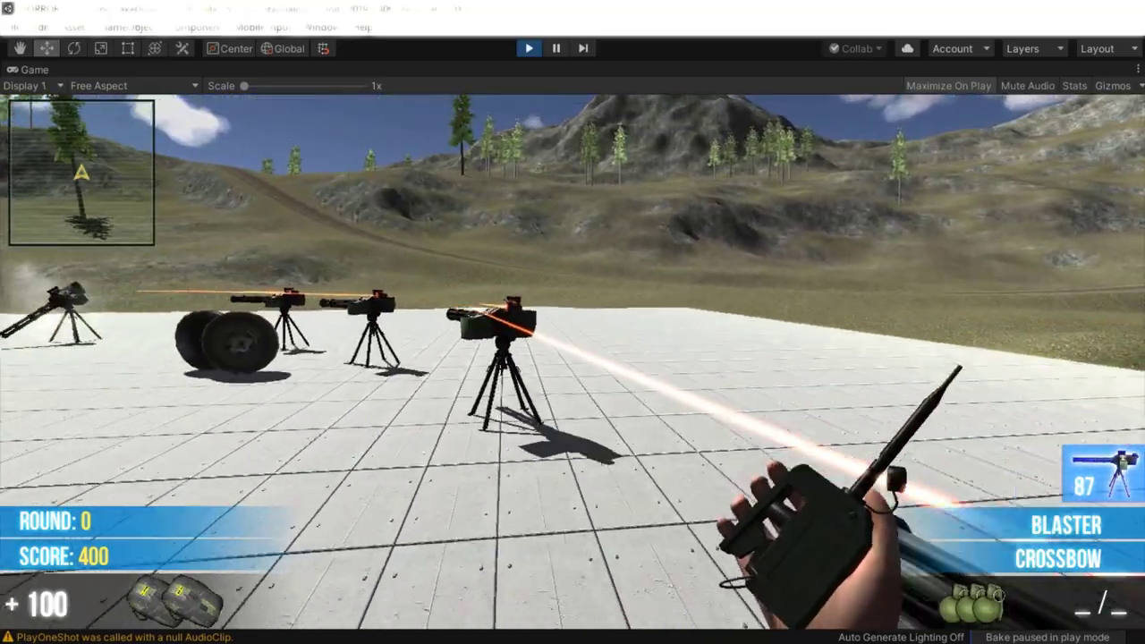
key(w)
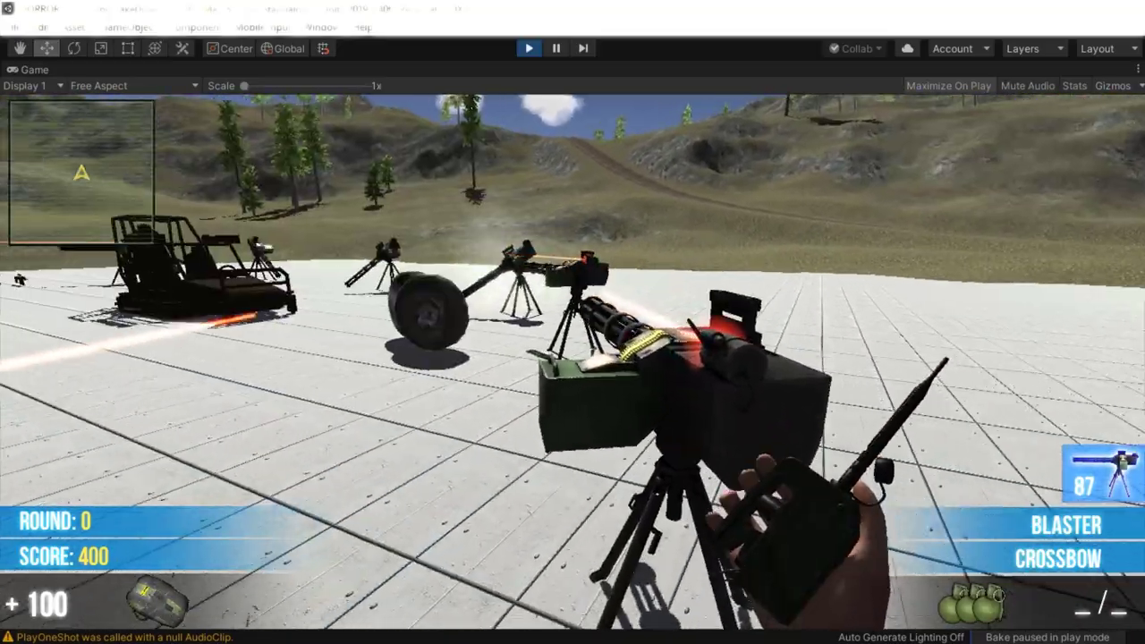
key(d)
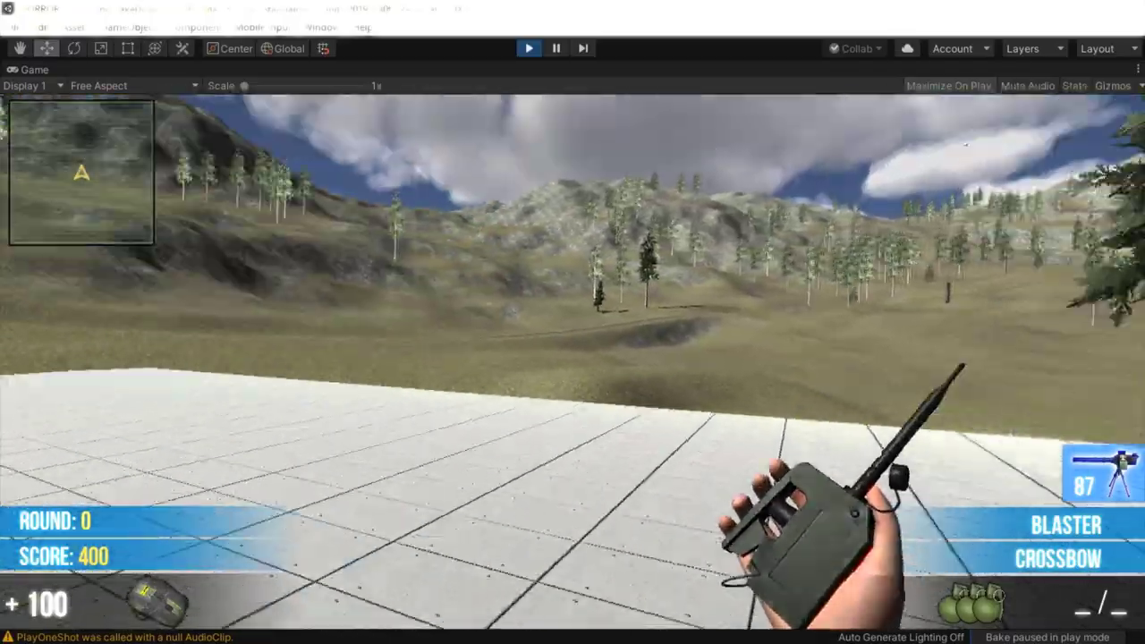
key(a)
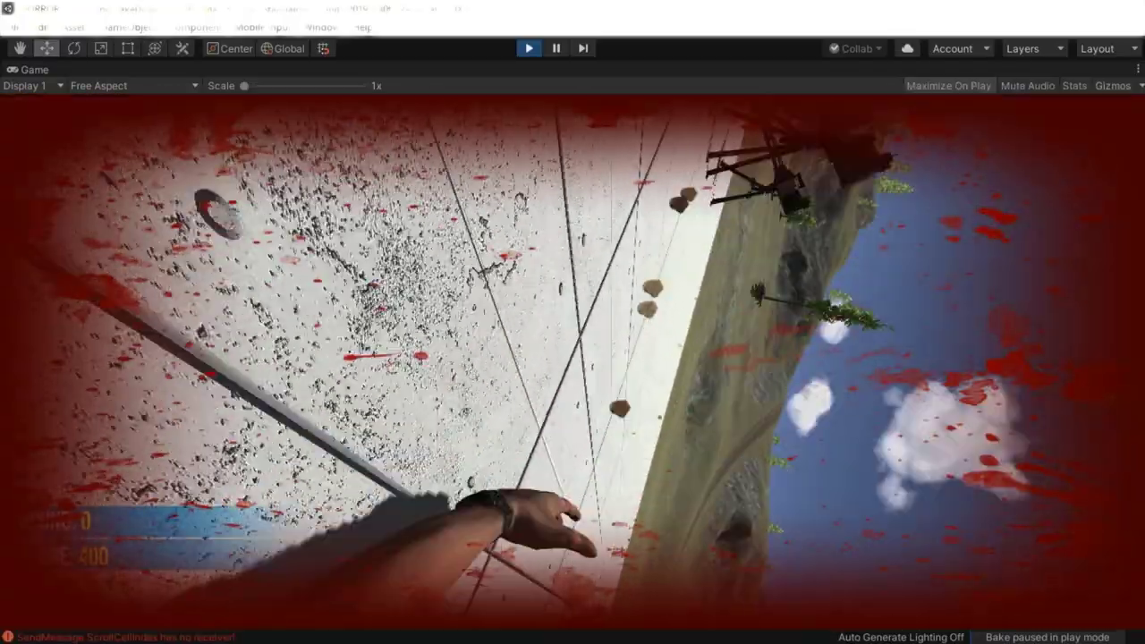
- Open the pause menu after the death, then close it to reload the scene
key(Escape)
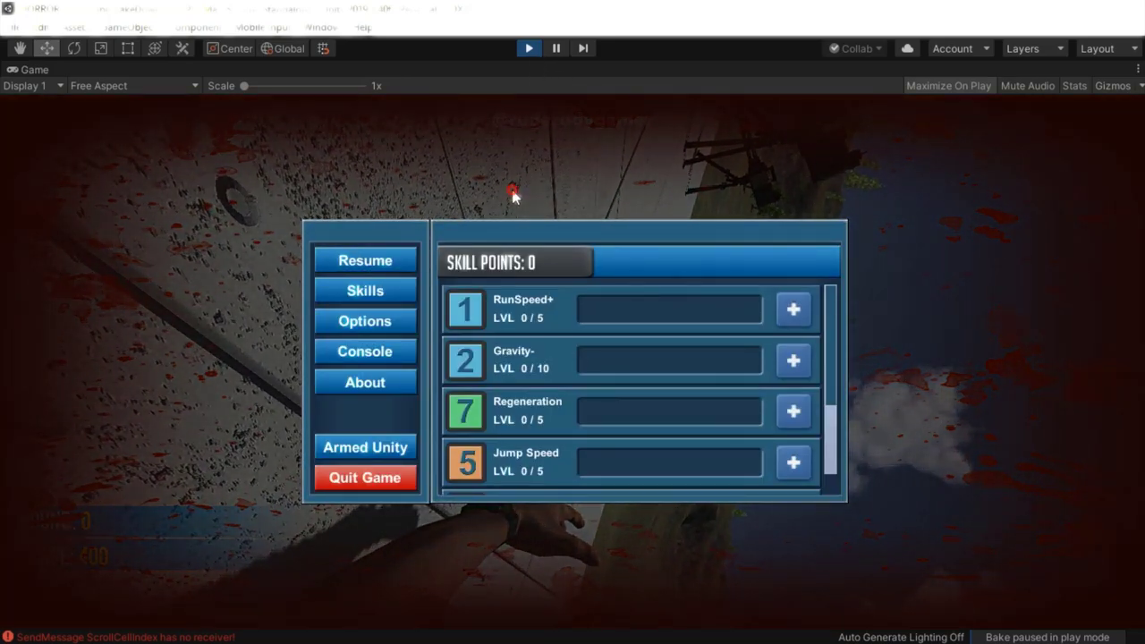
click(385, 265)
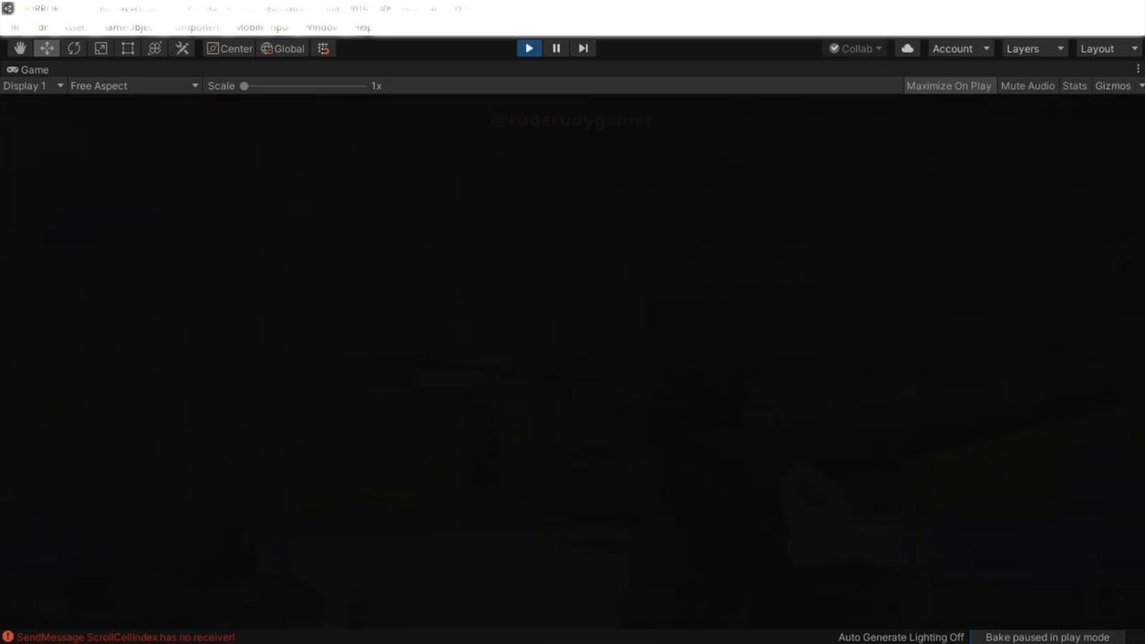